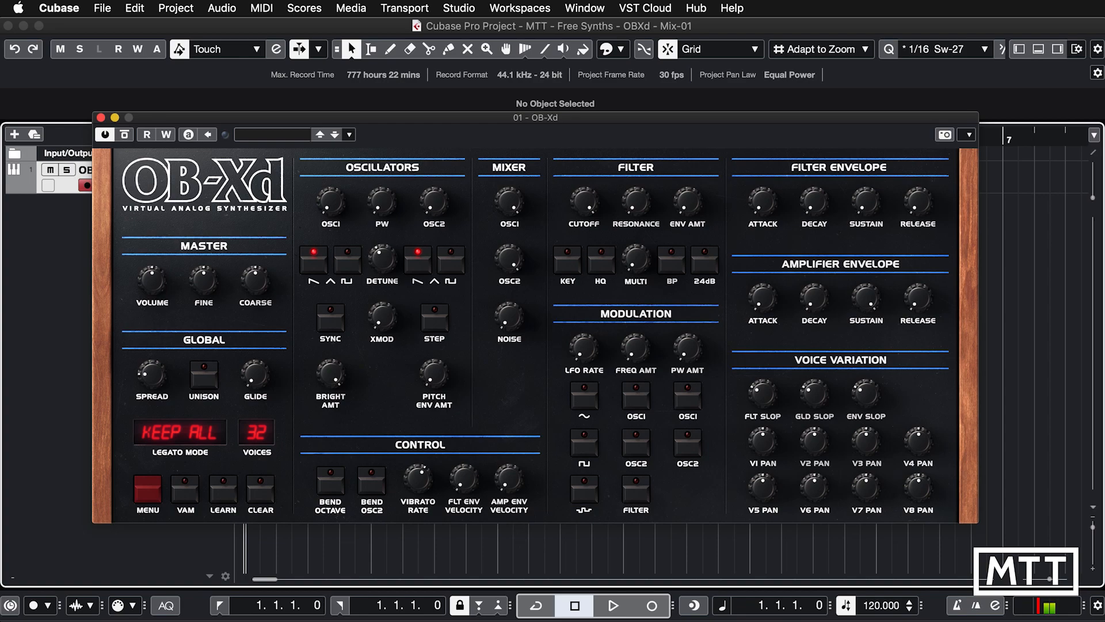
# Step: Switch the OB-Xd synth to the discoDSP Blue theme and move its window so more of the wider panel fits on screen
pyautogui.rightClick(501, 377)
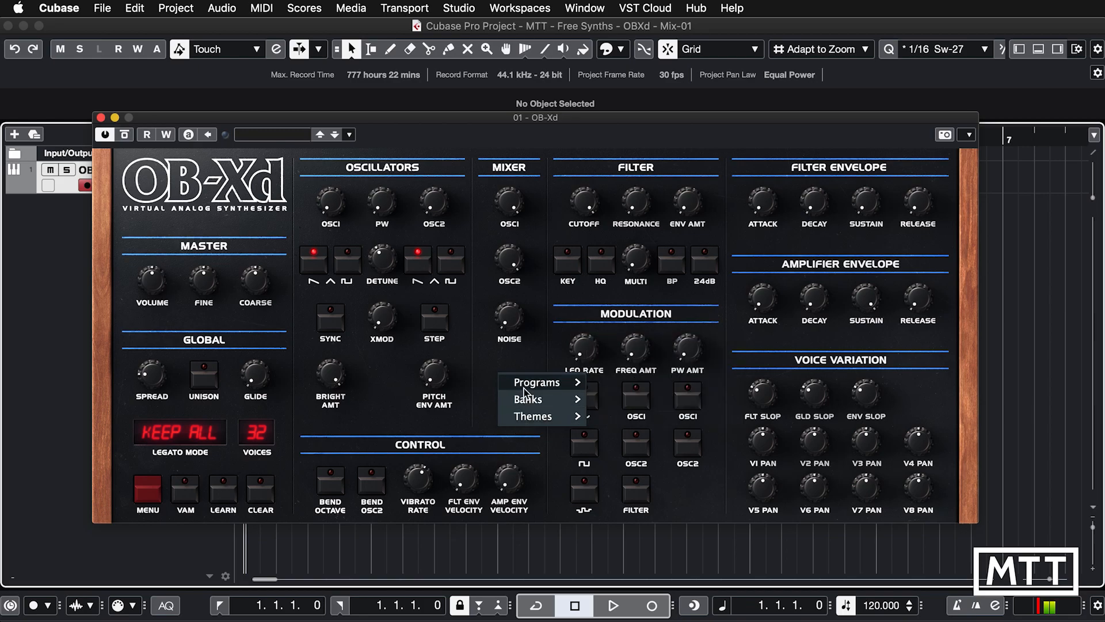
pyautogui.moveTo(527, 399)
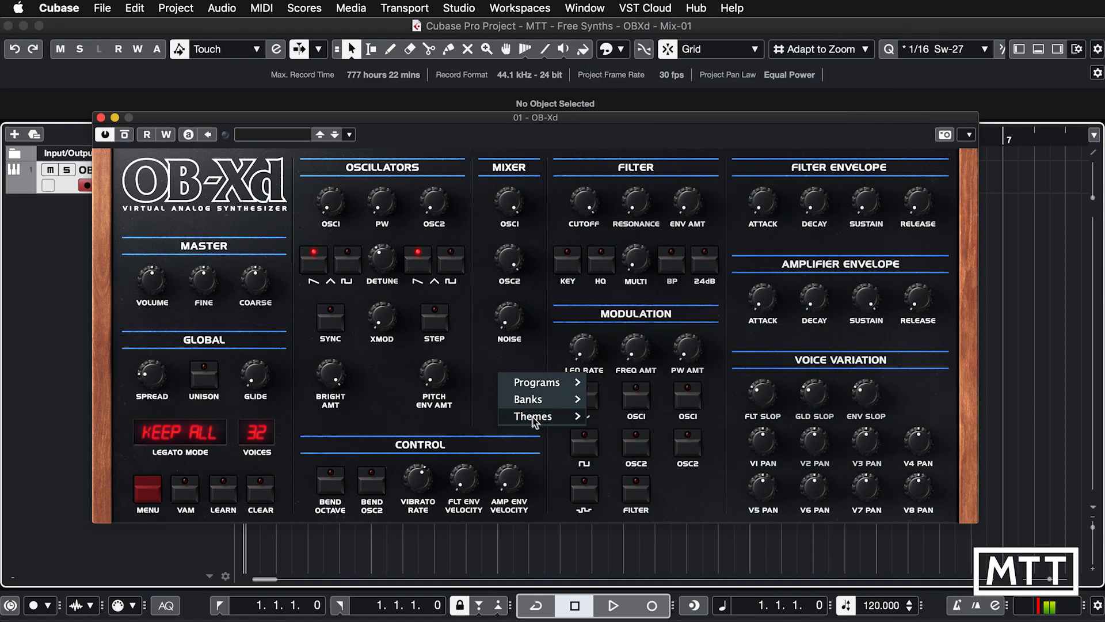
pyautogui.moveTo(535, 422)
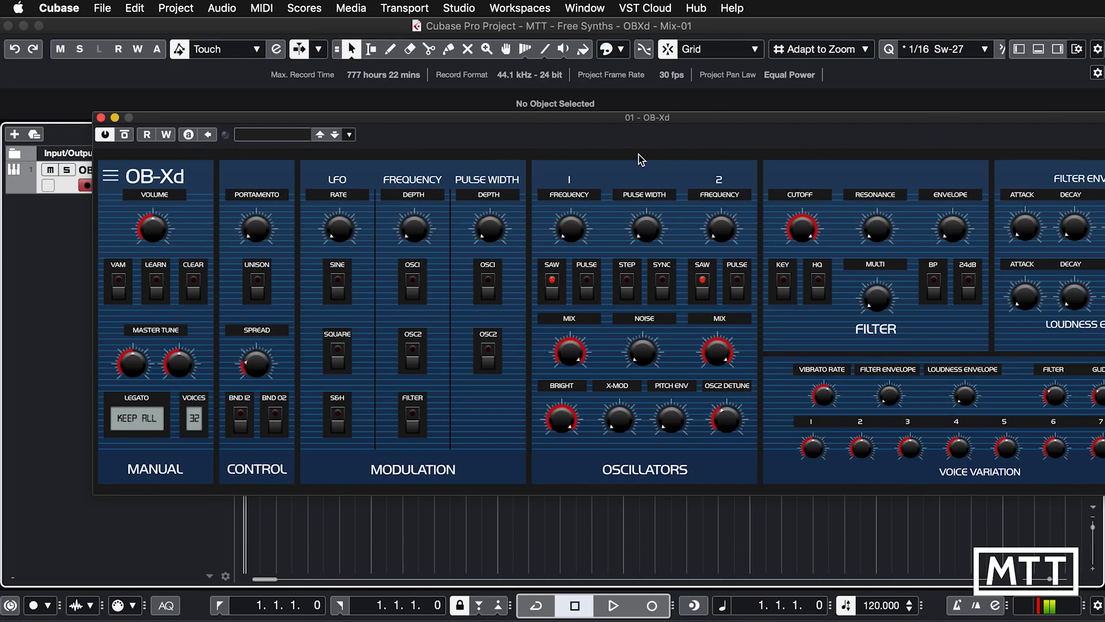
pyautogui.moveTo(638, 117); pyautogui.dragTo(548, 103)
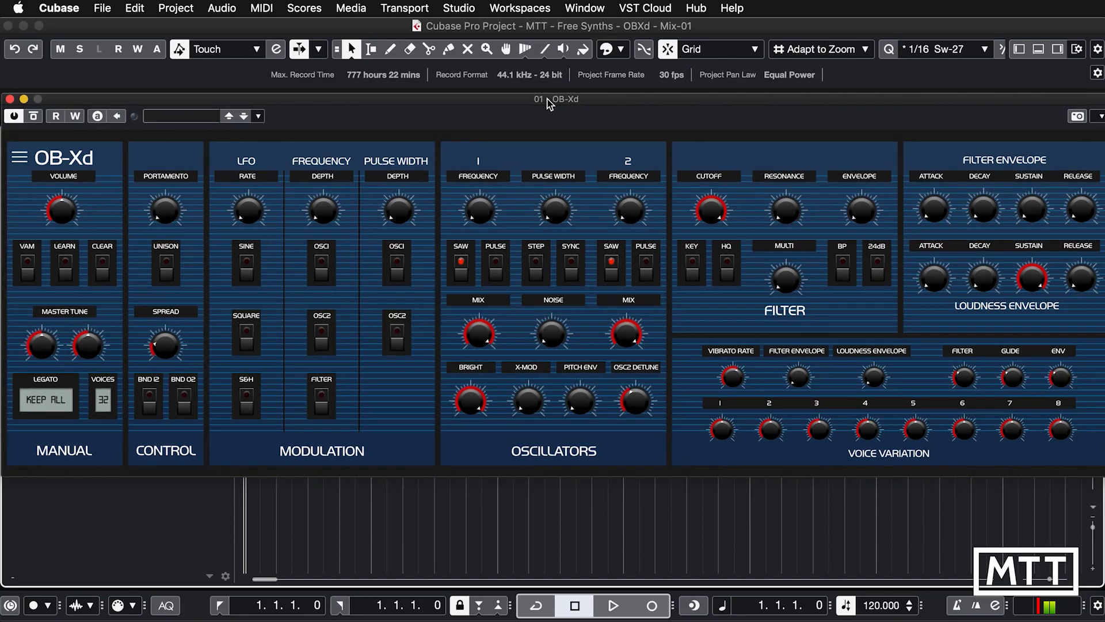
# Step: Try the discoDSP Classic theme on the synth, followed by the discoDSP Grey theme
pyautogui.rightClick(505, 448)
pyautogui.moveTo(567, 487)
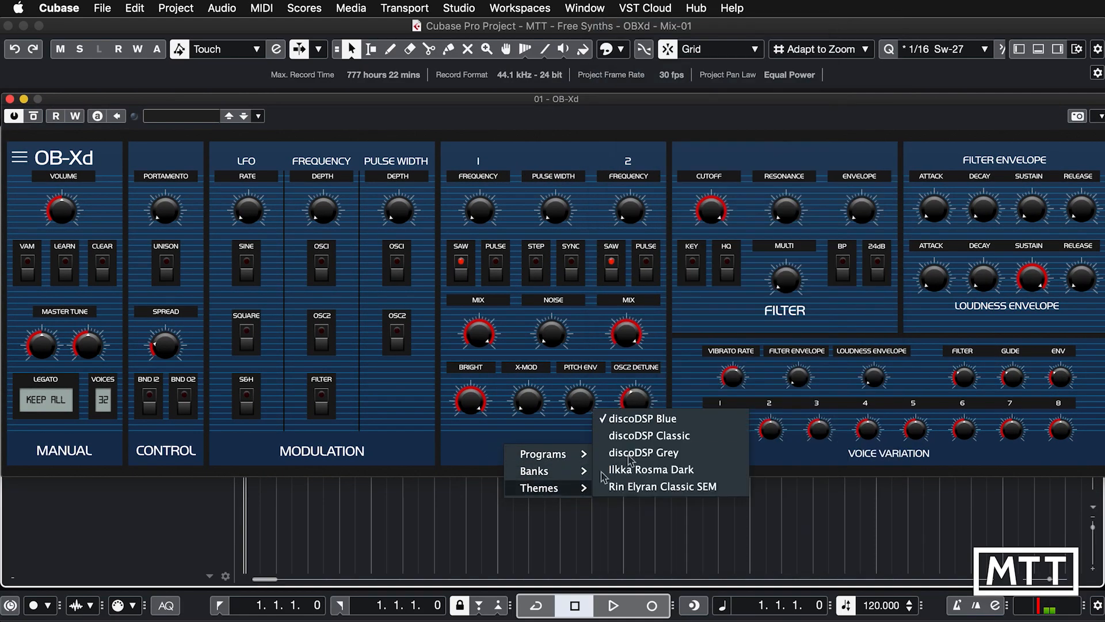
pyautogui.click(632, 441)
pyautogui.rightClick(582, 455)
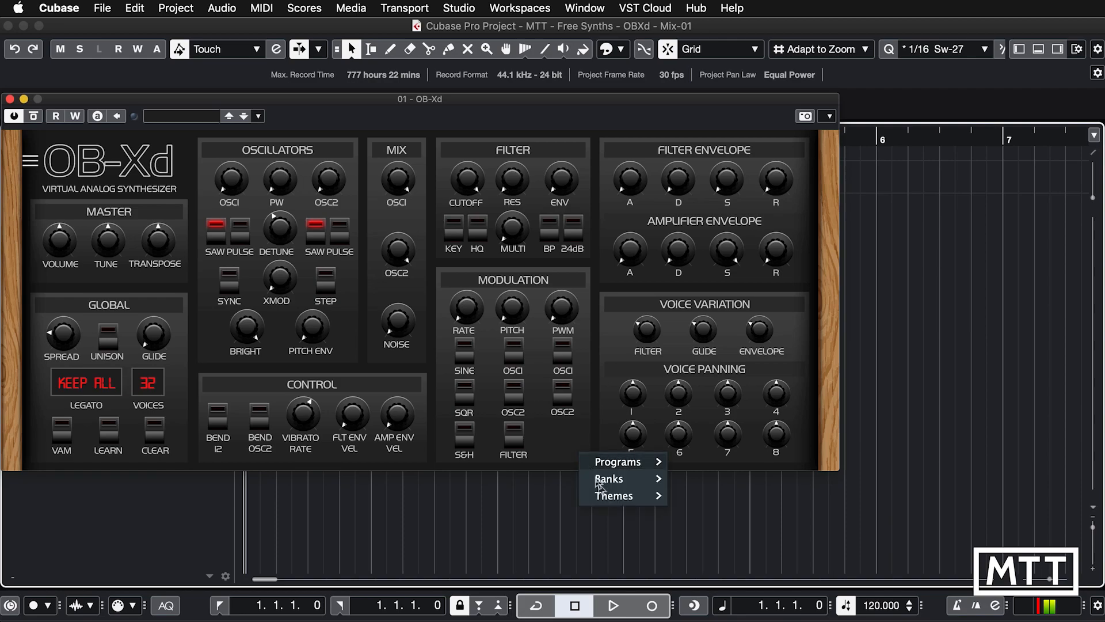
pyautogui.moveTo(654, 494)
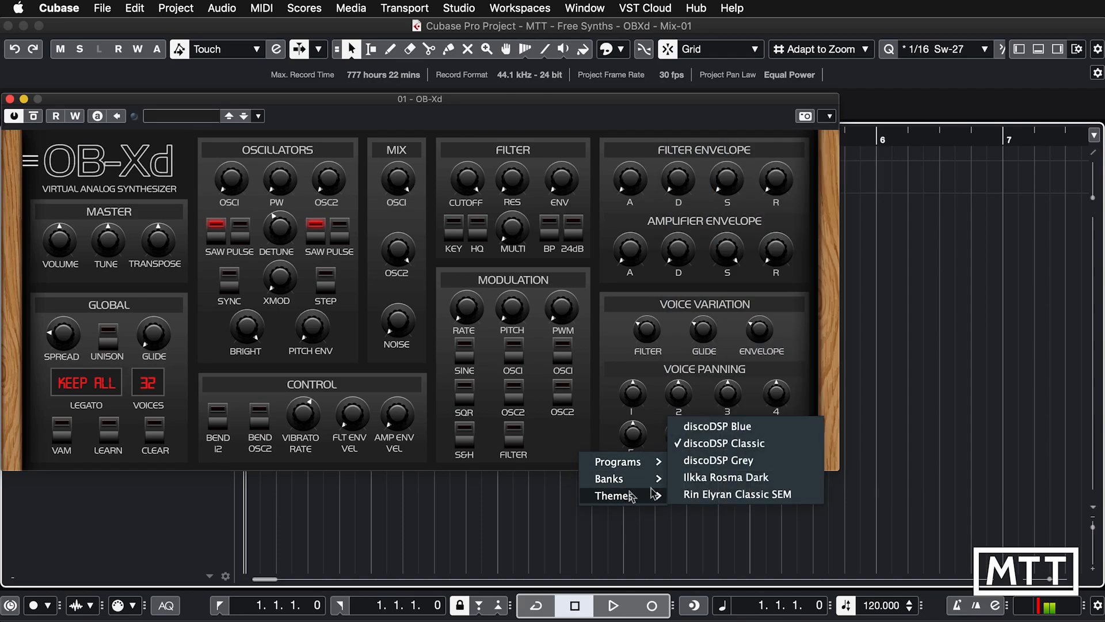
pyautogui.click(702, 460)
# Step: Change the synth's theme to Rin Elyran Classic SEM
pyautogui.rightClick(592, 451)
pyautogui.moveTo(636, 493)
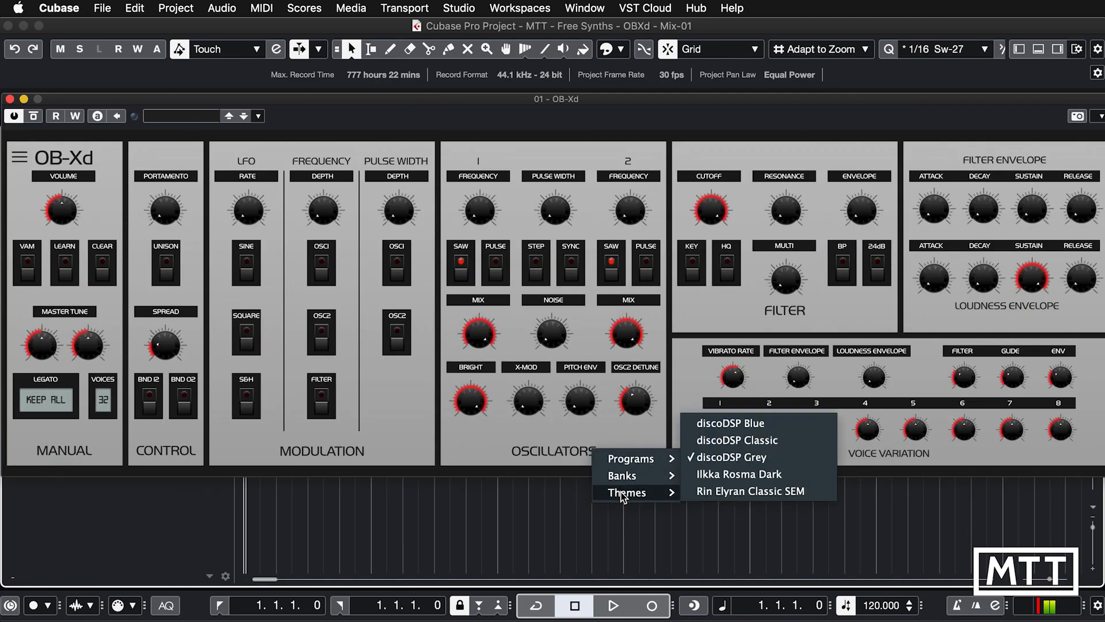
pyautogui.click(721, 498)
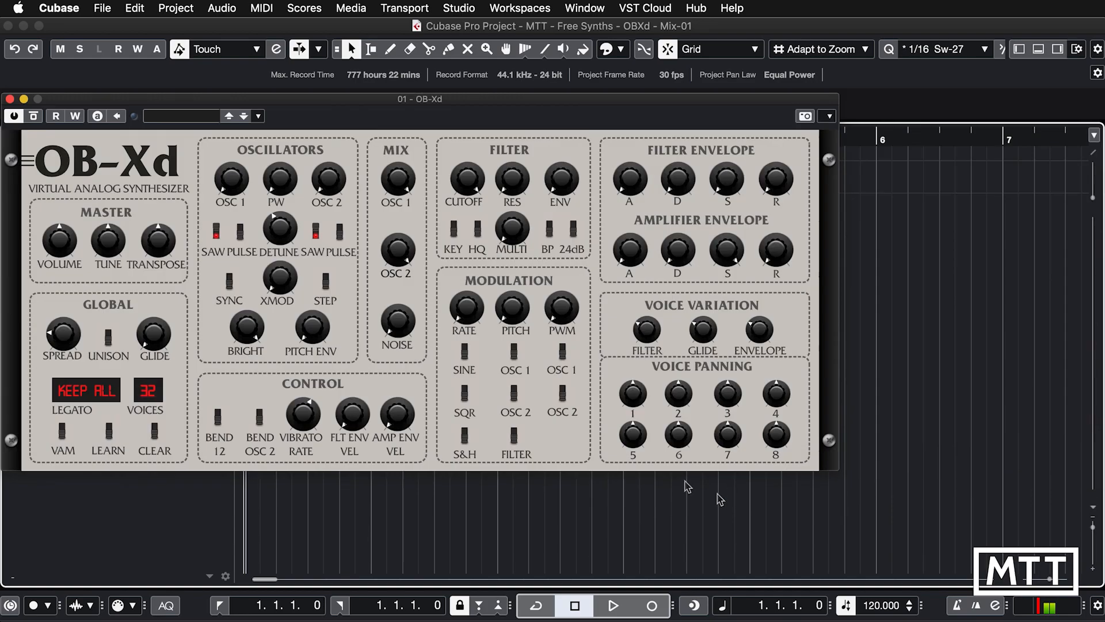
# Step: Set the synth's theme to Ilkka Rosma Dark and move its window back towards the middle of the project
pyautogui.rightClick(570, 439)
pyautogui.moveTo(606, 490)
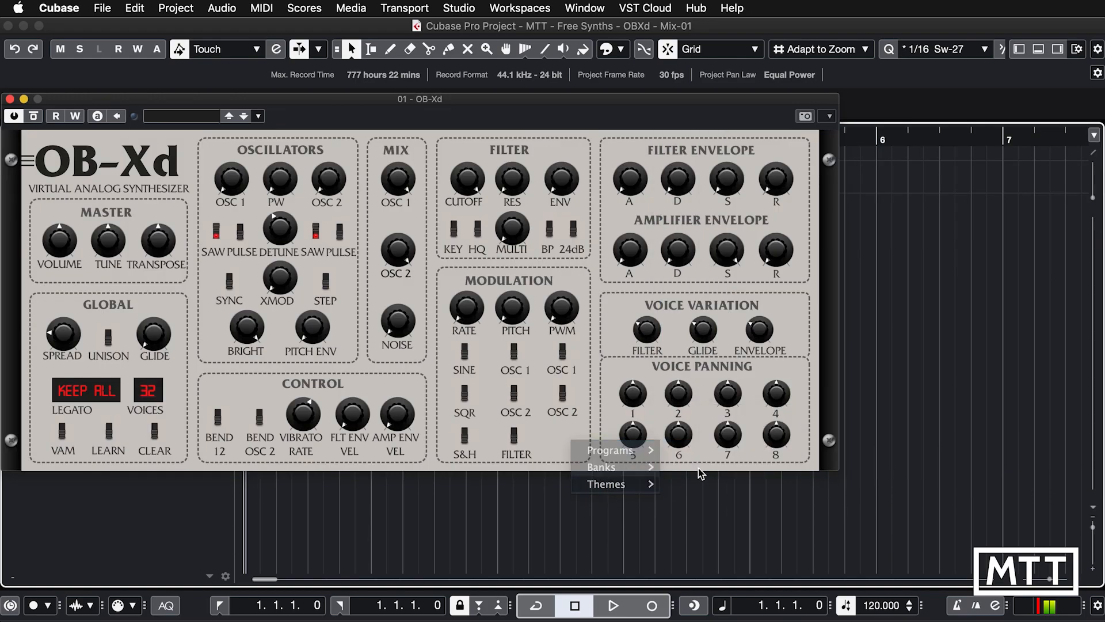
pyautogui.click(714, 466)
pyautogui.moveTo(635, 107); pyautogui.dragTo(724, 110)
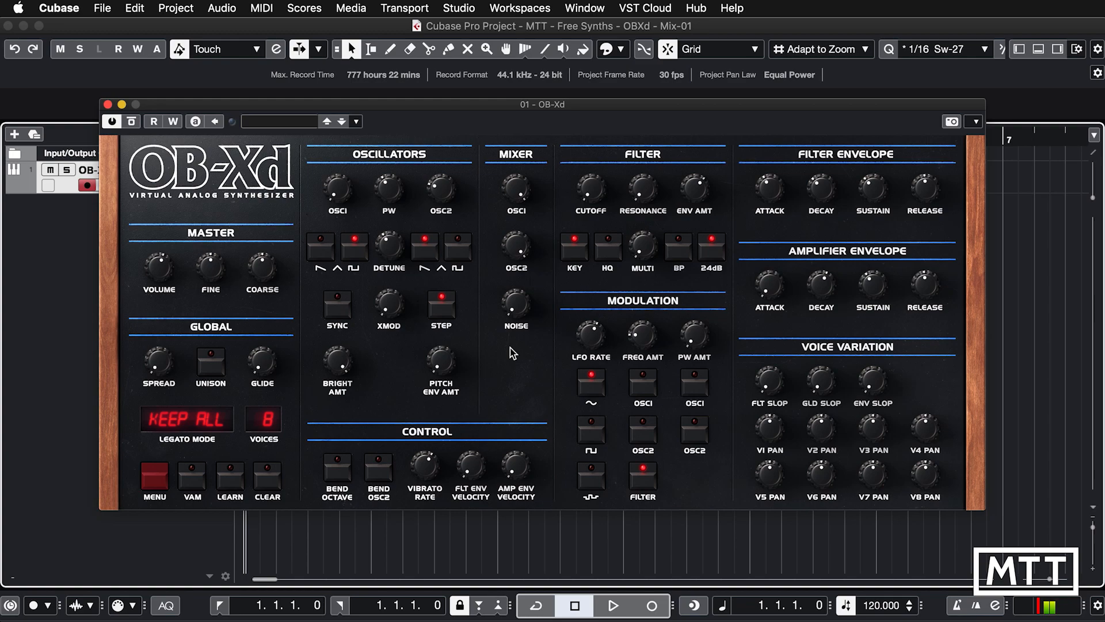
# Step: Look through the available sound banks and load the Big Lead HP OB-Xd program from the FMR OB-Xa Patch Book
pyautogui.rightClick(461, 341)
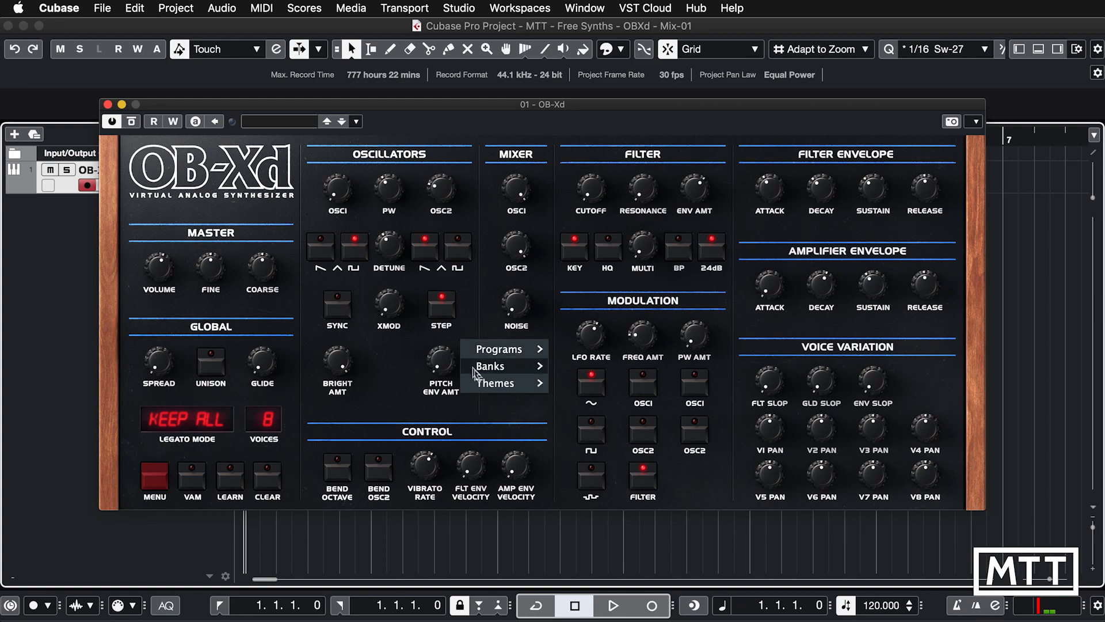
pyautogui.moveTo(475, 368)
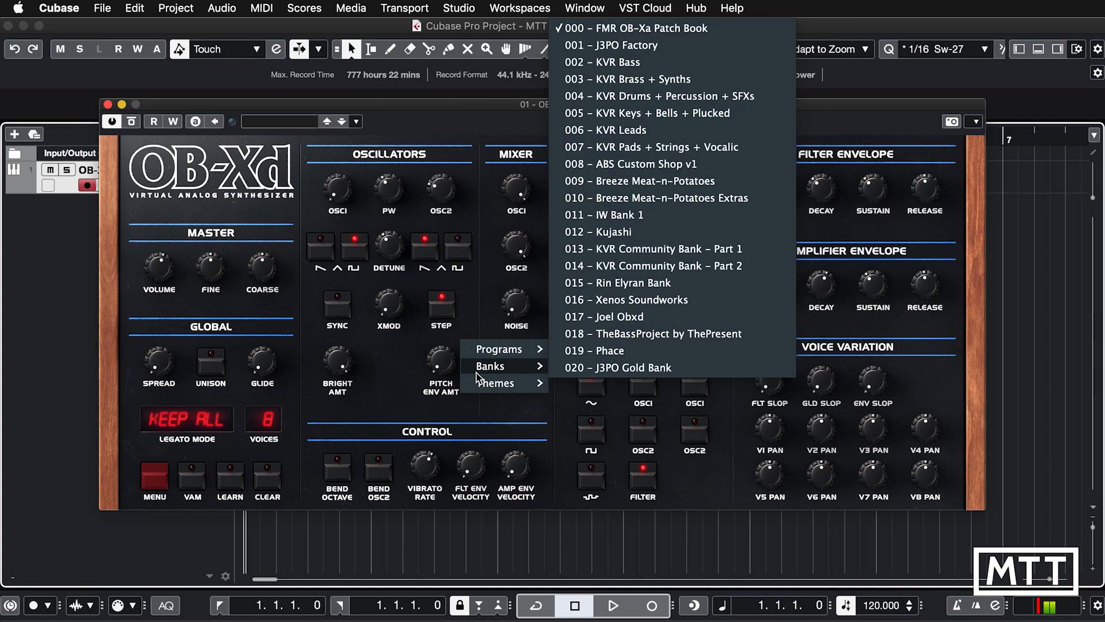
pyautogui.moveTo(508, 351)
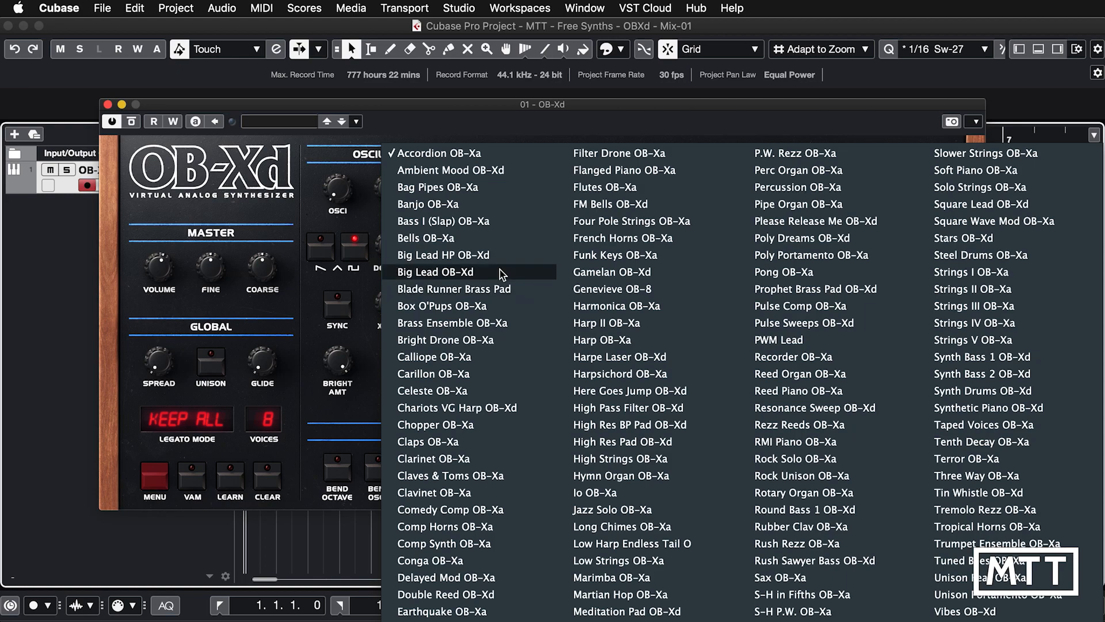
pyautogui.click(472, 257)
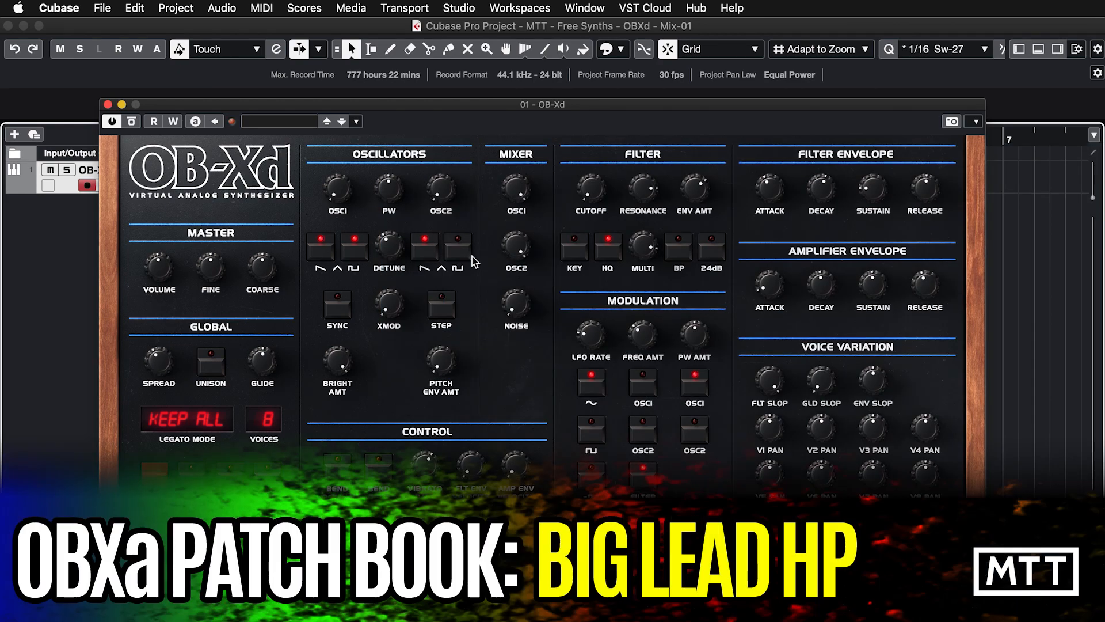
# Step: Load the Box O'Pups OB-Xa program from the current bank
pyautogui.rightClick(482, 299)
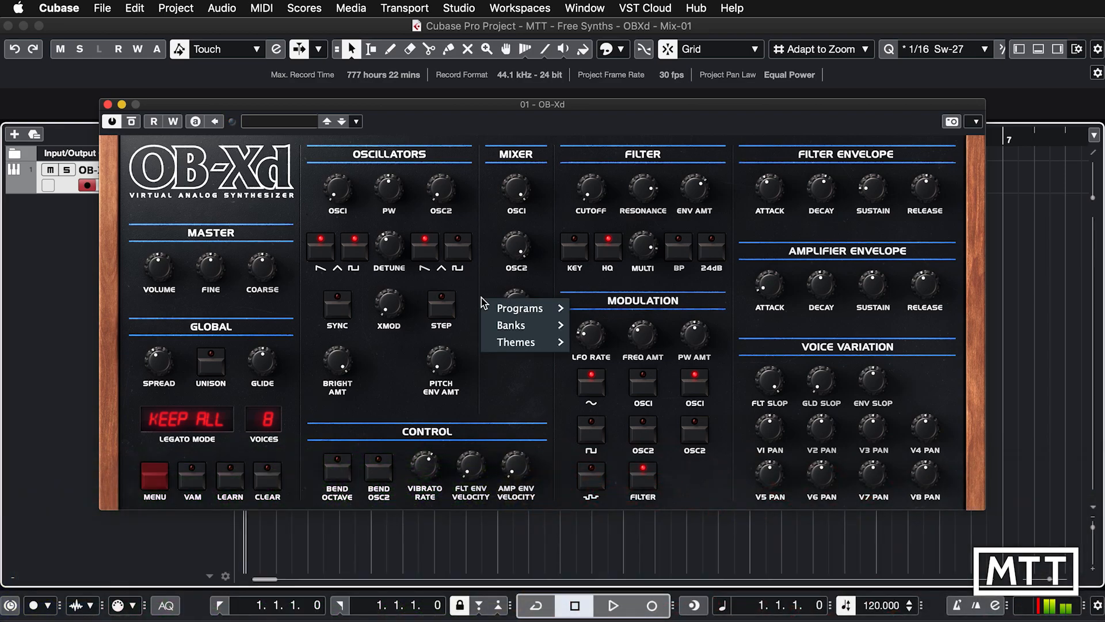
pyautogui.moveTo(509, 307)
pyautogui.click(454, 311)
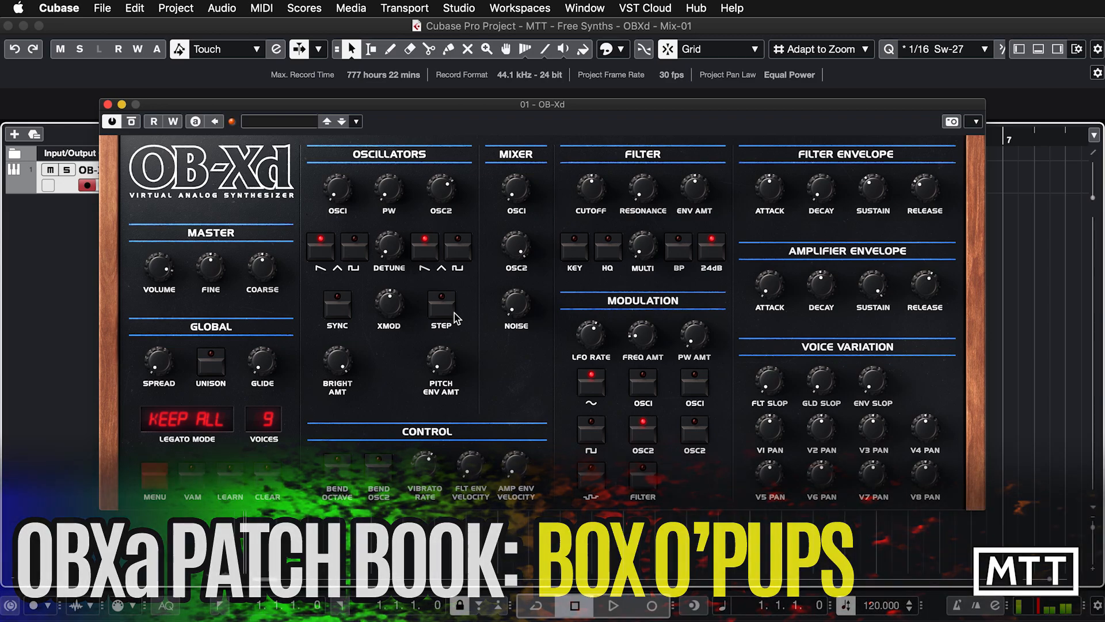
# Step: Load a different program from the FMR OB-Xa Patch Book bank
pyautogui.rightClick(496, 284)
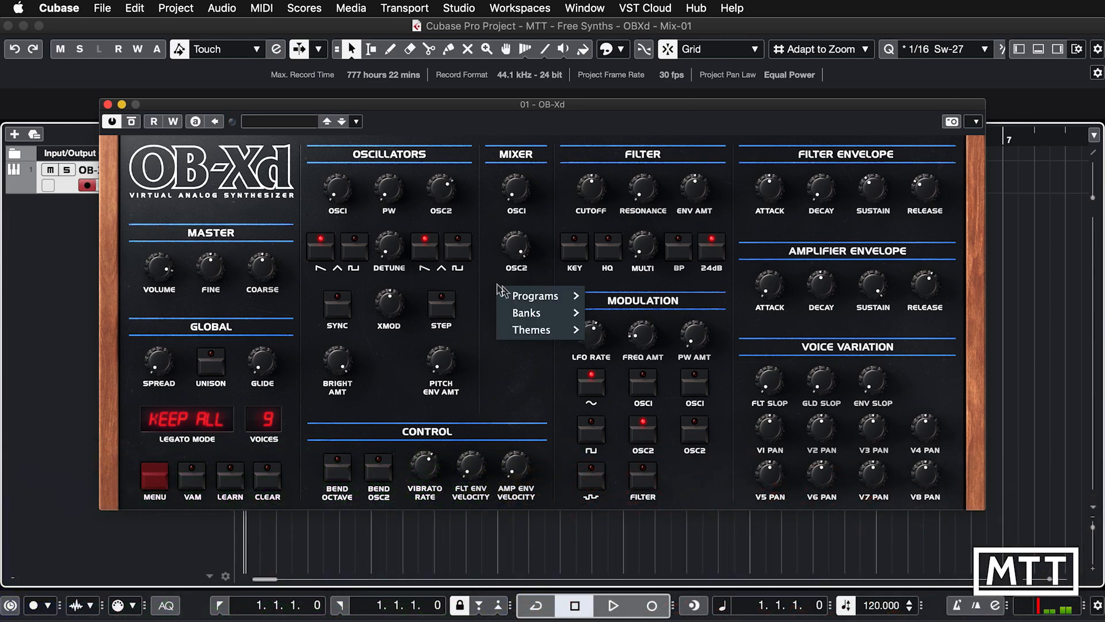
pyautogui.moveTo(528, 296)
pyautogui.press('Escape')
pyautogui.press('Escape')
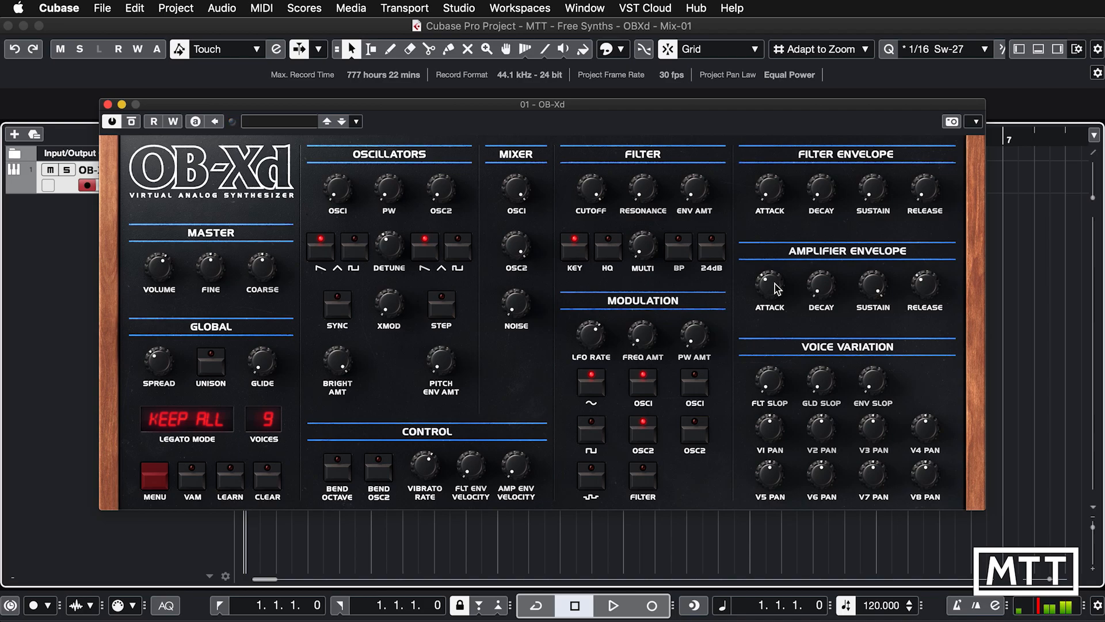
# Step: Load the Strings IV OB-Xa program to audition it, followed by the PWM Lead program
pyautogui.rightClick(505, 368)
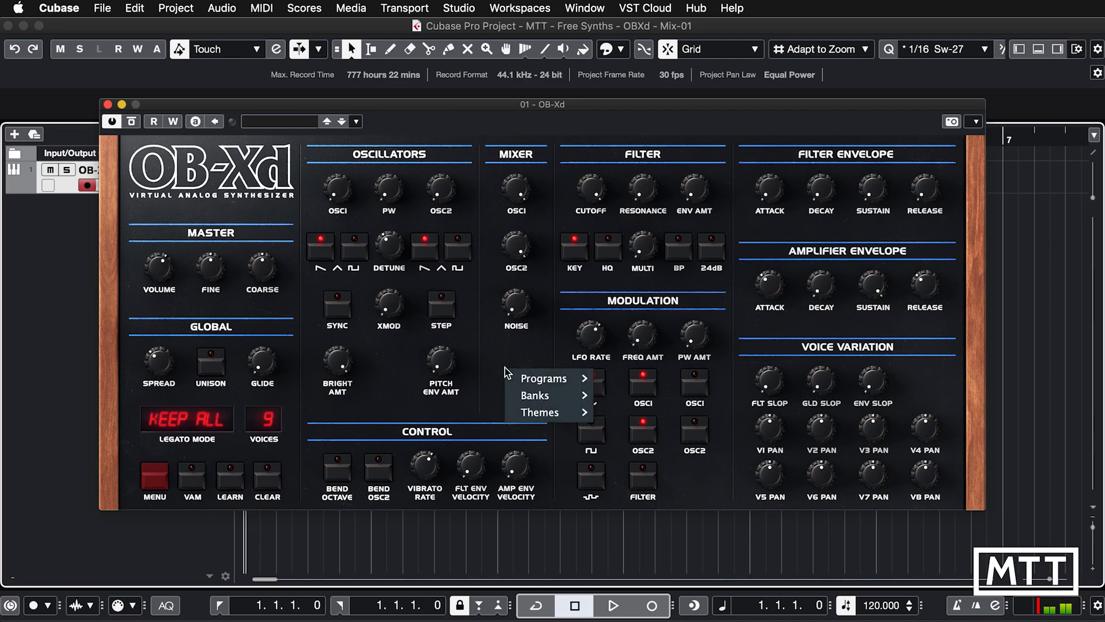
pyautogui.moveTo(537, 381)
pyautogui.click(952, 214)
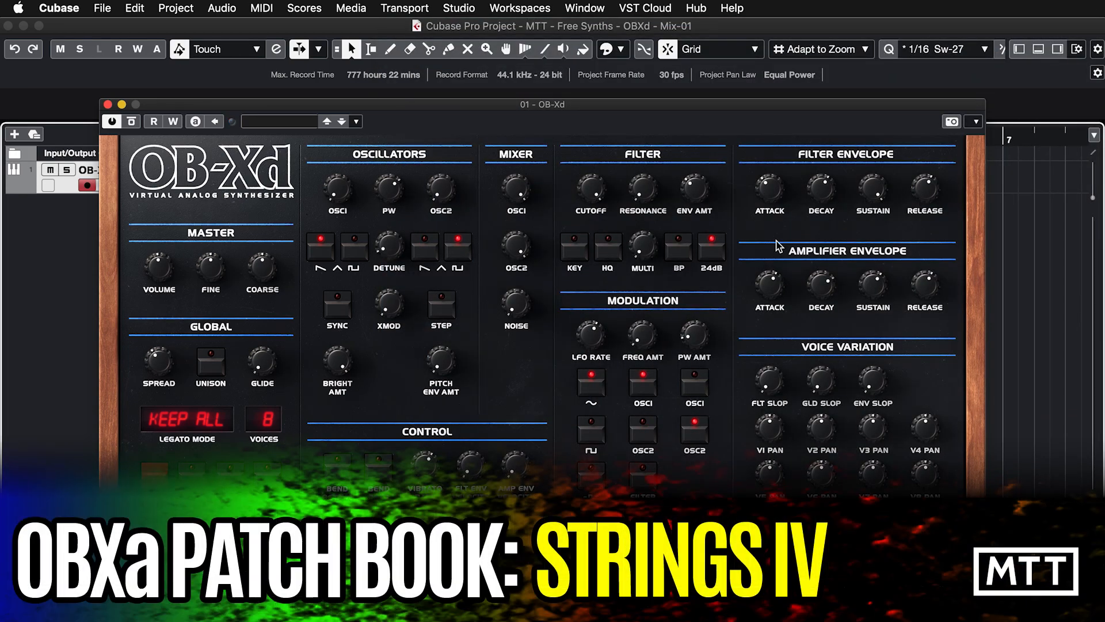
pyautogui.rightClick(492, 358)
pyautogui.moveTo(525, 368)
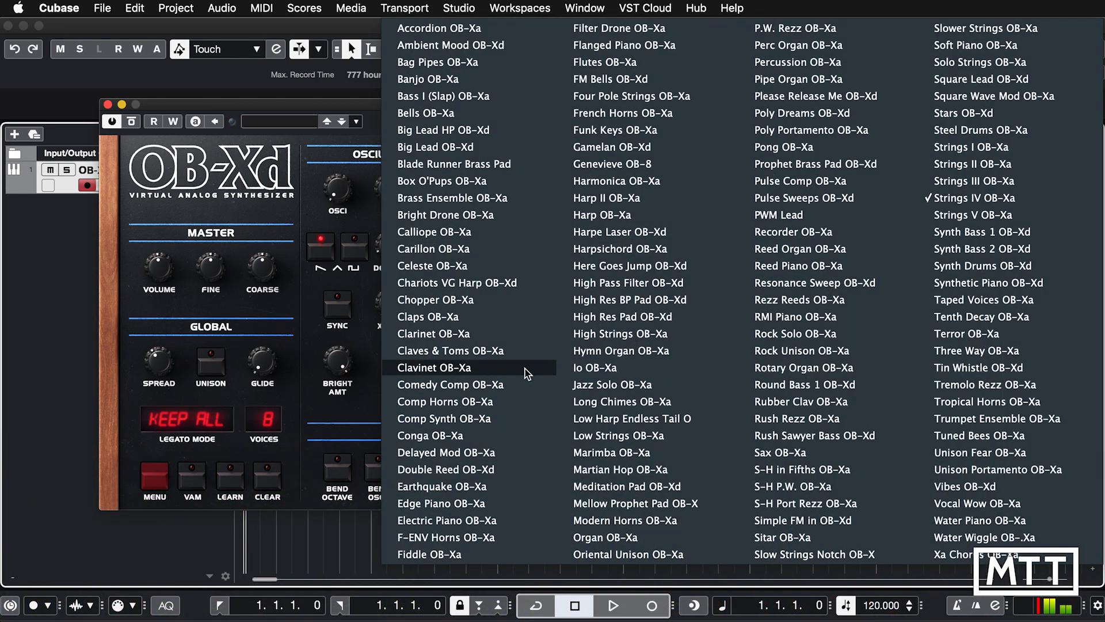
pyautogui.click(794, 218)
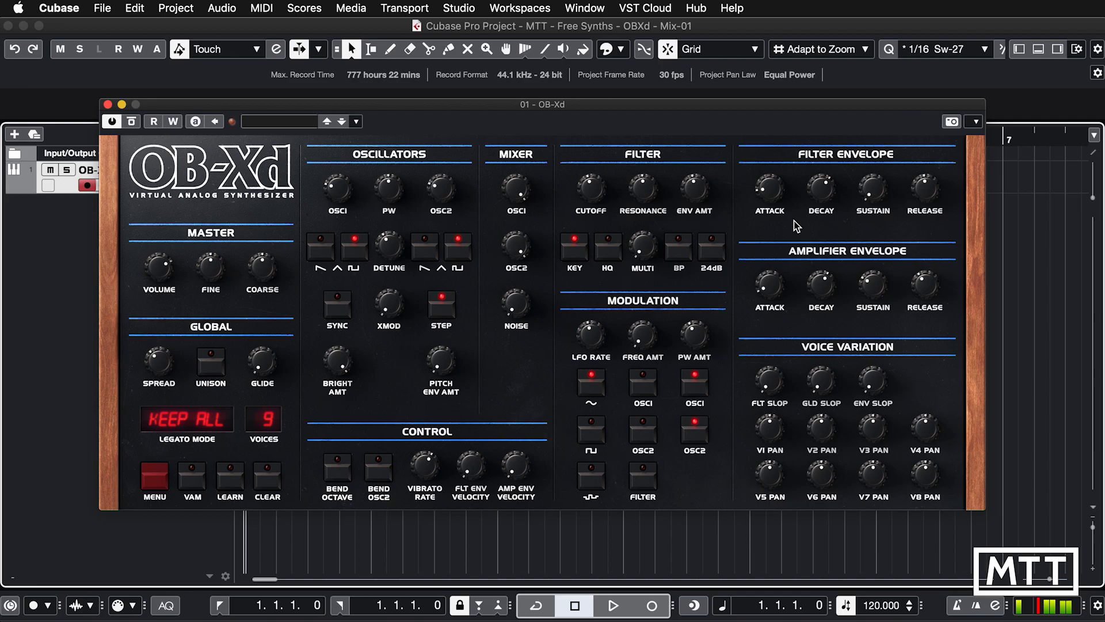
# Step: Load the Blade Runner Brass Pad program from the patch book bank
pyautogui.rightClick(516, 363)
pyautogui.moveTo(527, 363)
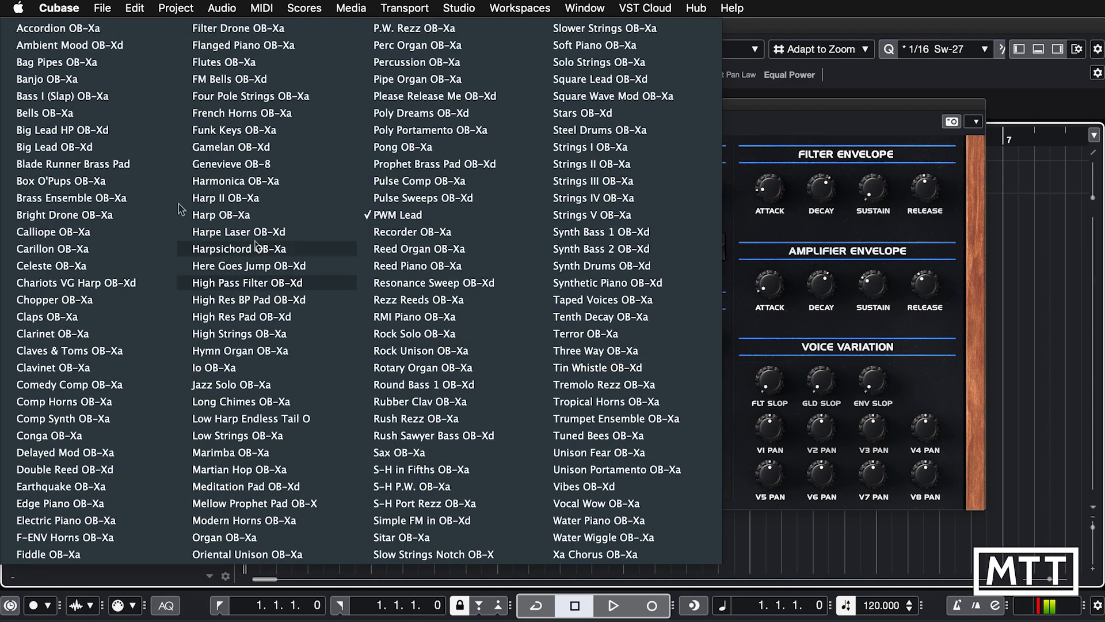
pyautogui.click(97, 165)
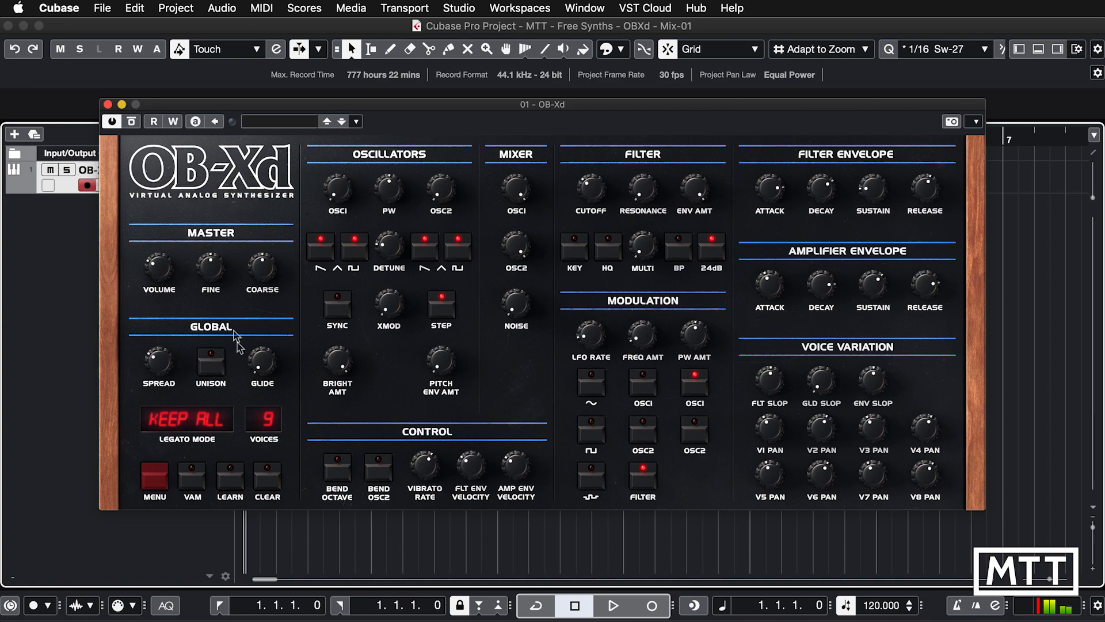
# Step: Switch to the 001 - J3PO Factory bank and load its Vintage 80s Strings program
pyautogui.rightClick(485, 283)
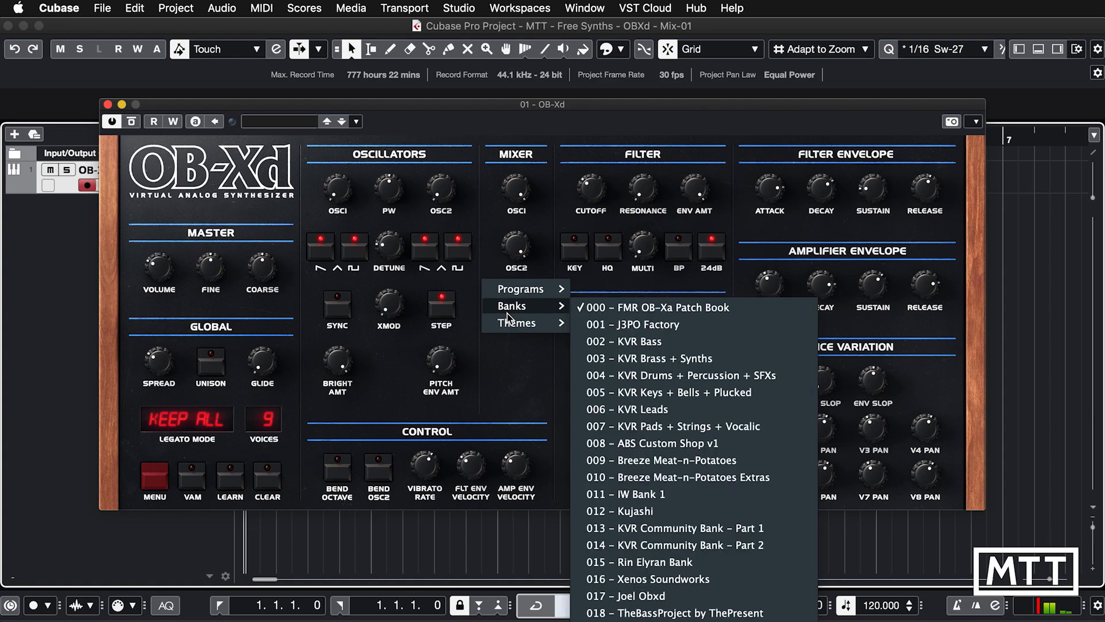
pyautogui.click(598, 325)
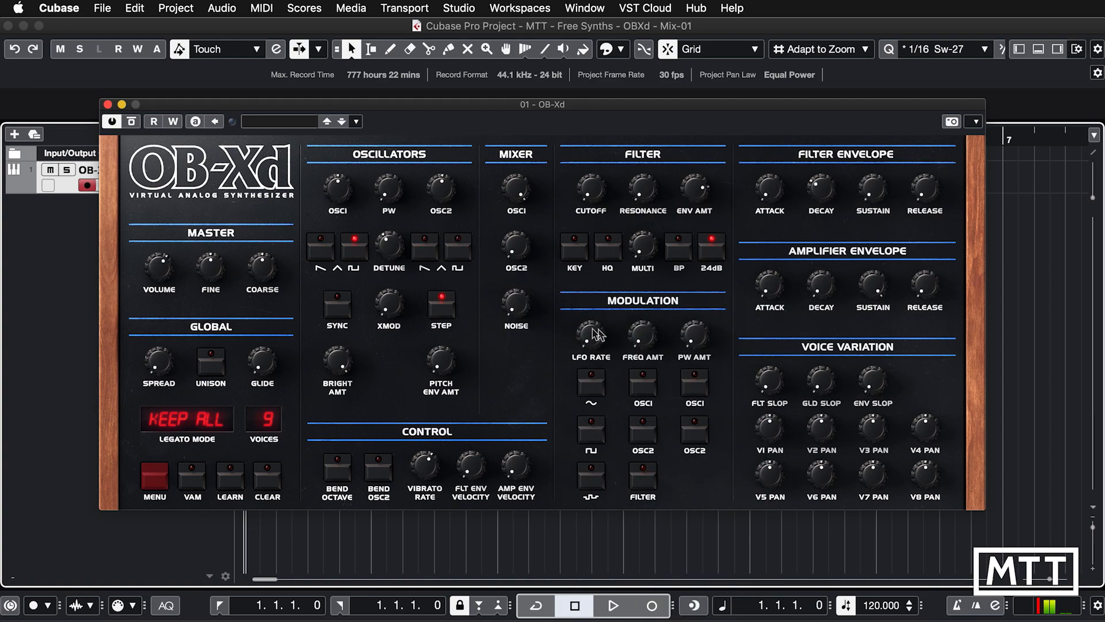
pyautogui.rightClick(478, 282)
pyautogui.moveTo(497, 311)
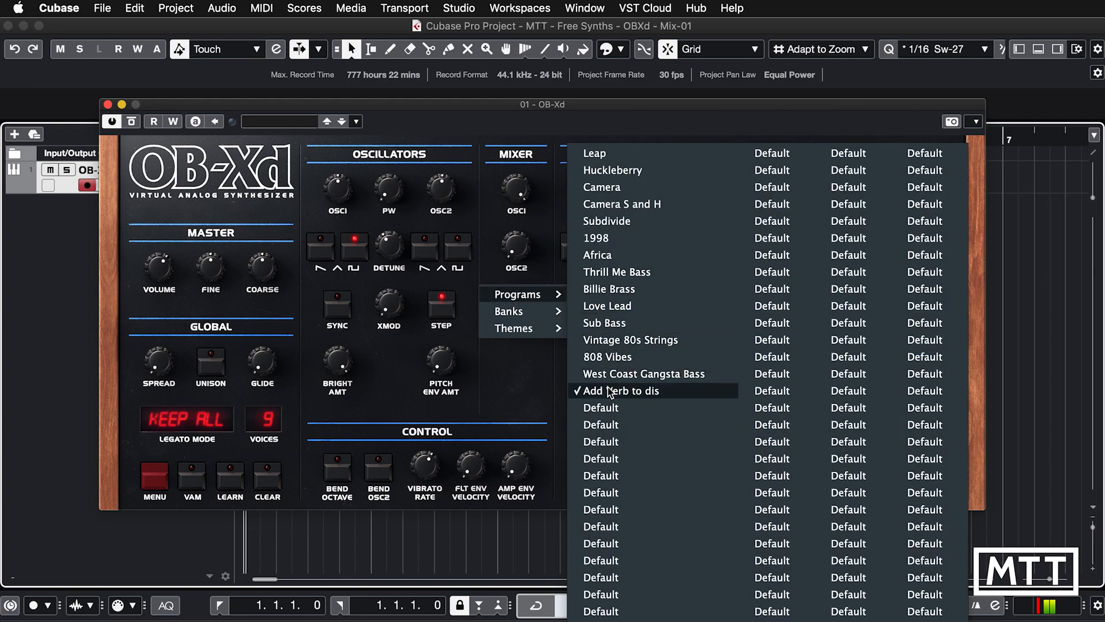
pyautogui.click(607, 339)
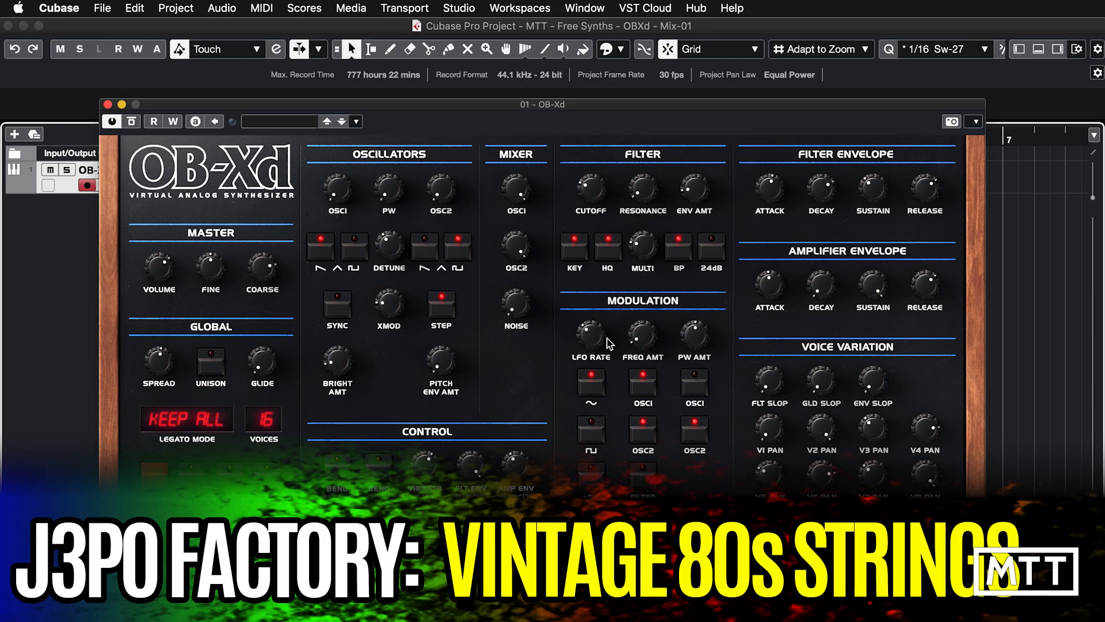
# Step: Load the Leap program from the J3PO Factory bank
pyautogui.rightClick(523, 369)
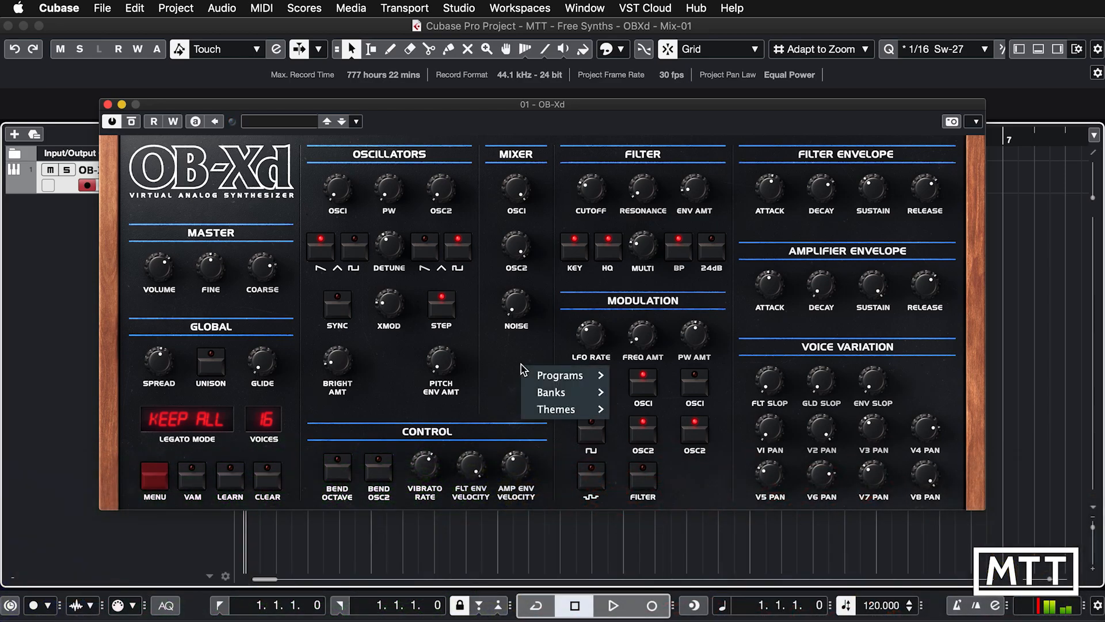
pyautogui.moveTo(561, 375)
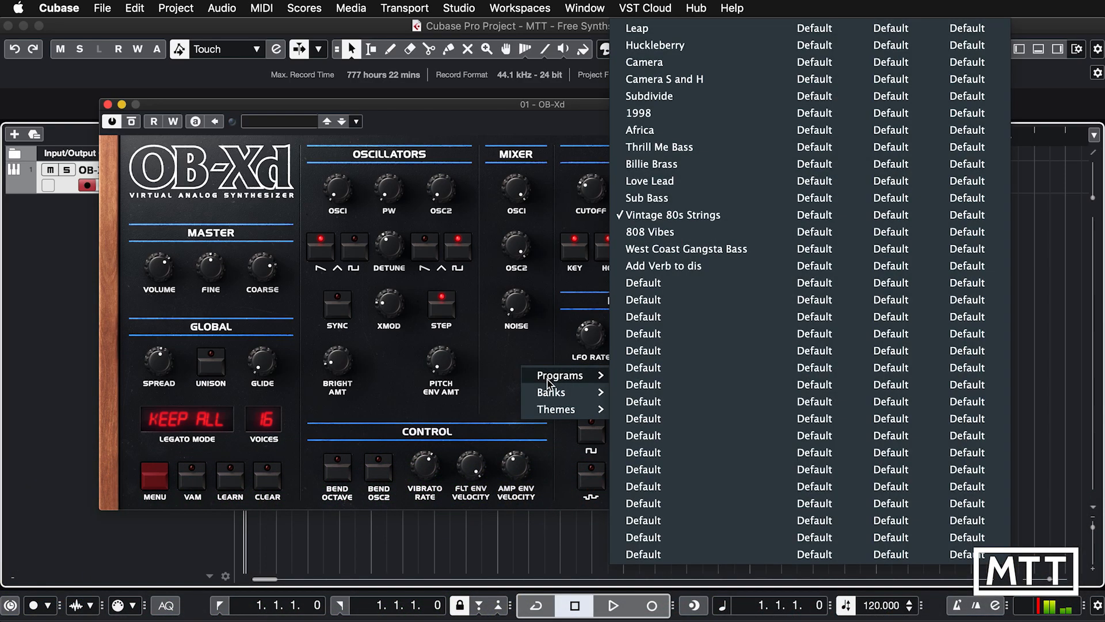
pyautogui.click(637, 30)
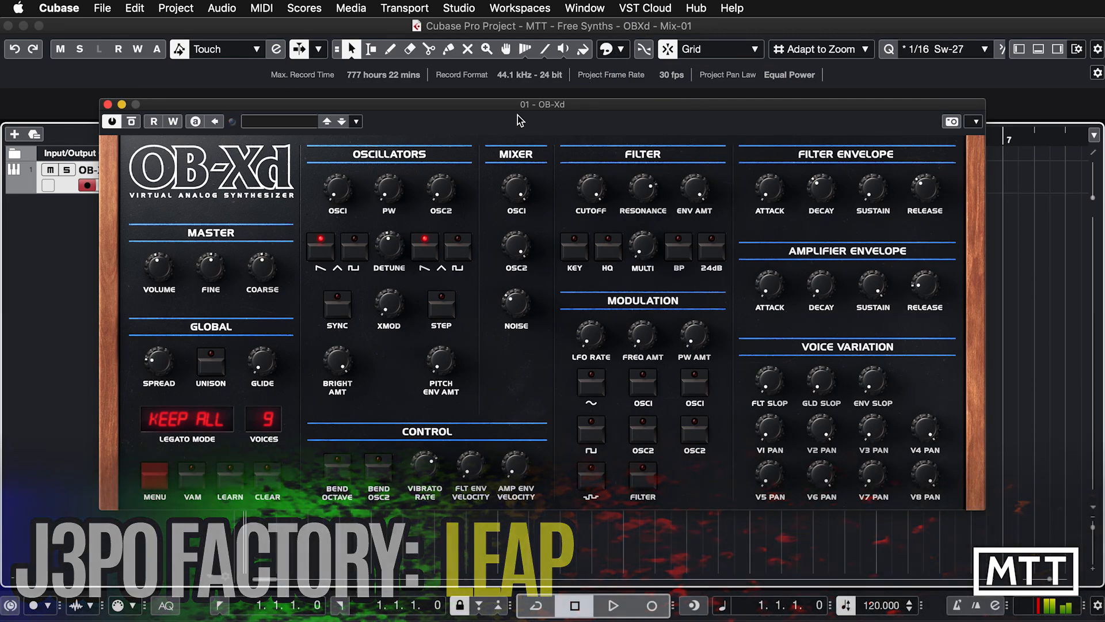
# Step: Replace the J3PO Factory bank with one of the KVR sound banks
pyautogui.rightClick(488, 282)
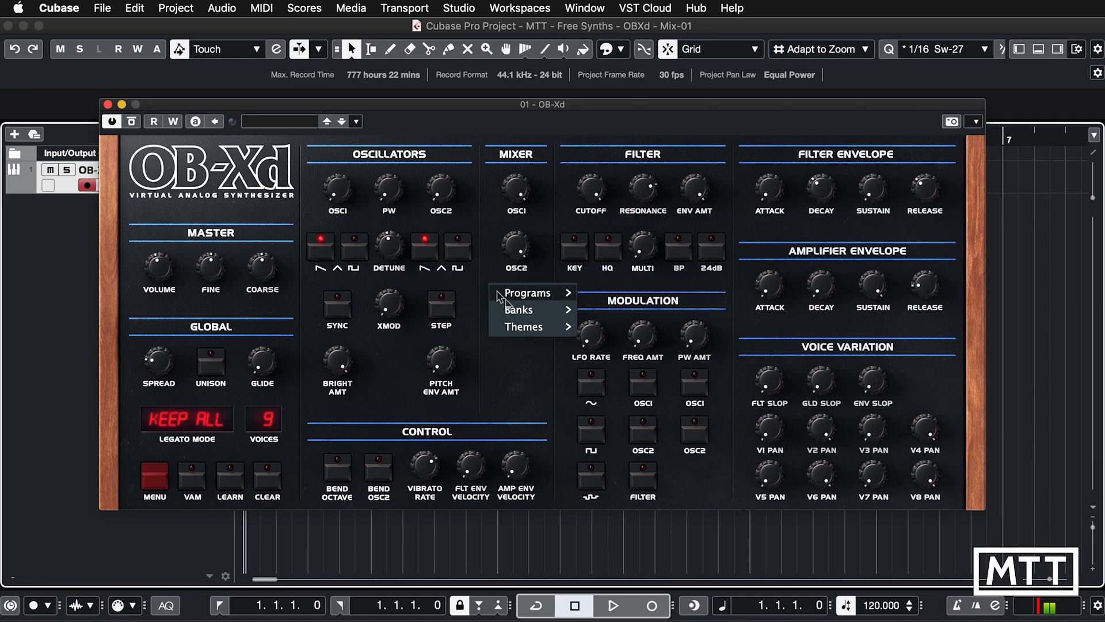
pyautogui.moveTo(520, 315)
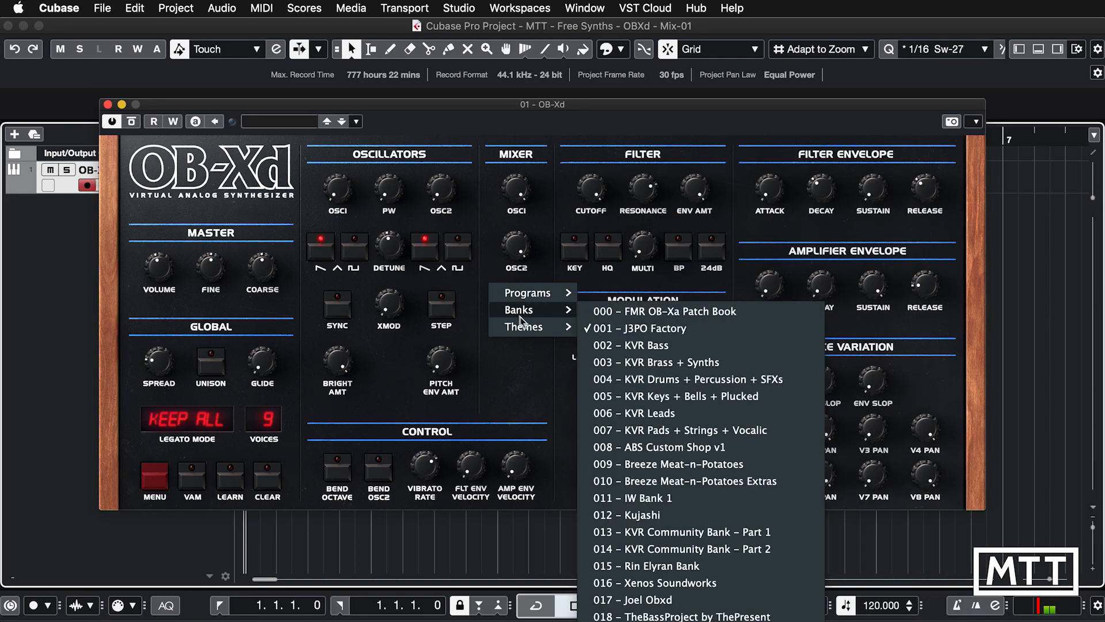
pyautogui.click(645, 357)
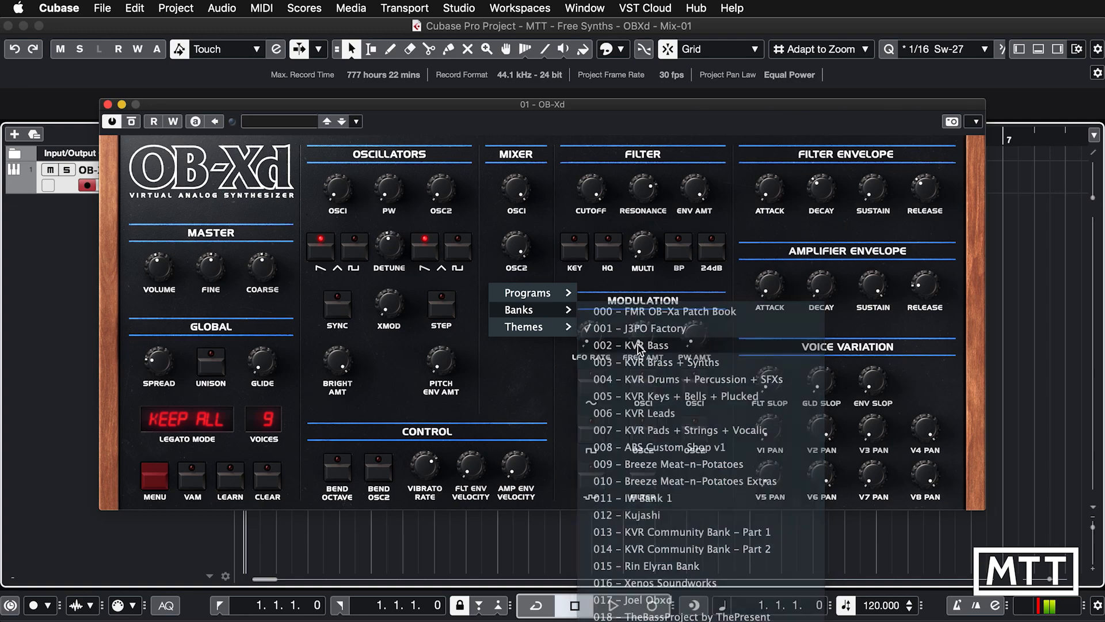
# Step: Audition two programs of the KVR Bass bank: load BASS - Love is Real, followed by BASS - Batty FB
pyautogui.rightClick(495, 281)
pyautogui.moveTo(529, 293)
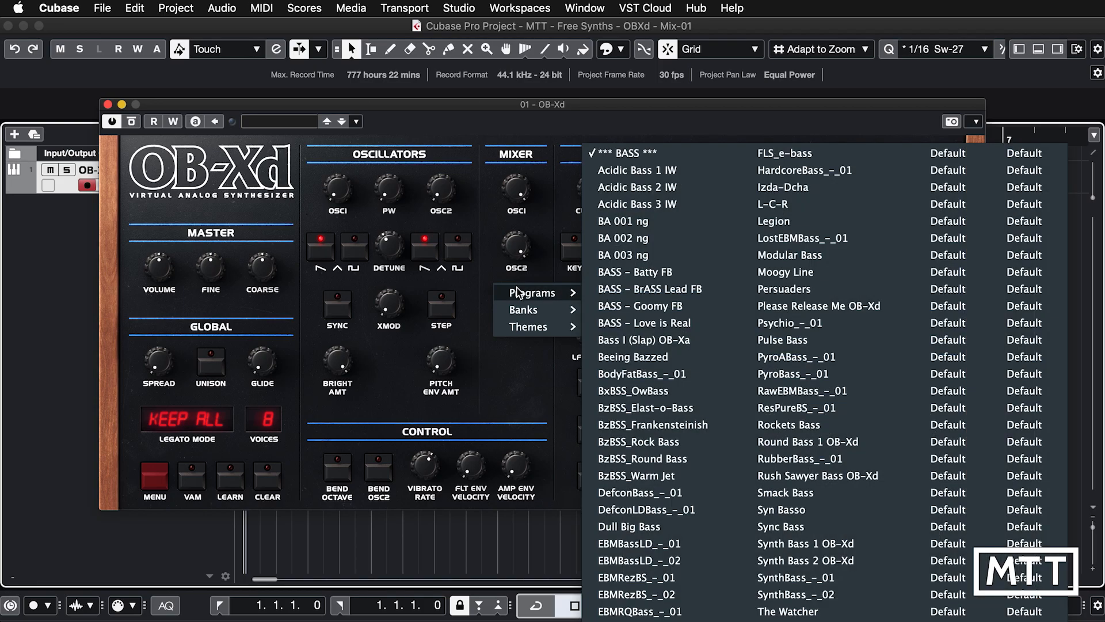
pyautogui.click(626, 328)
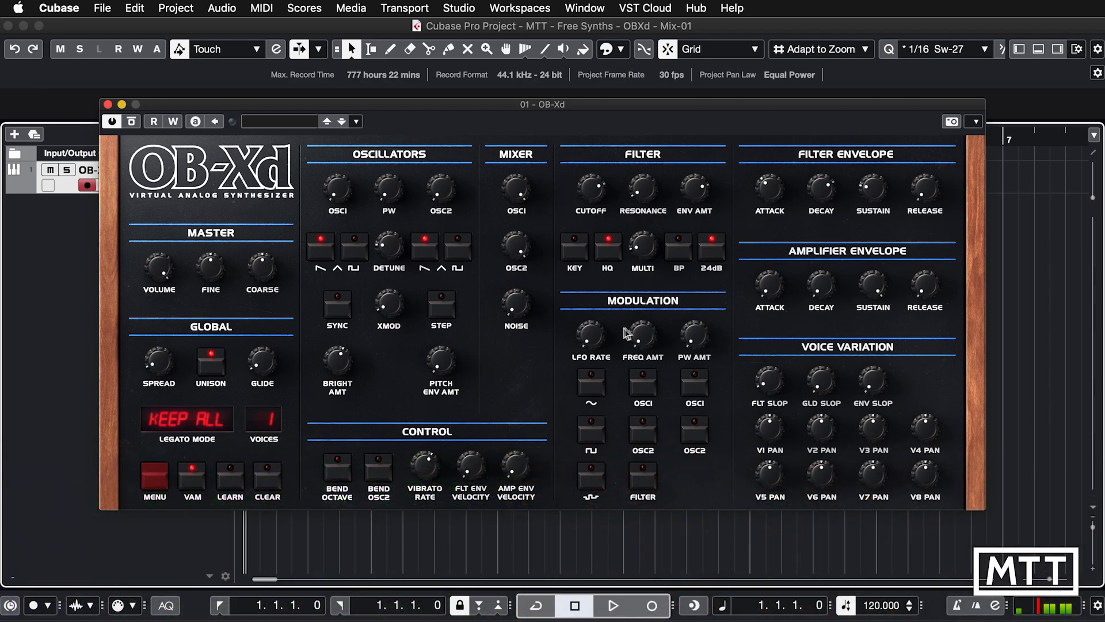
pyautogui.rightClick(487, 311)
pyautogui.moveTo(518, 318)
pyautogui.click(626, 266)
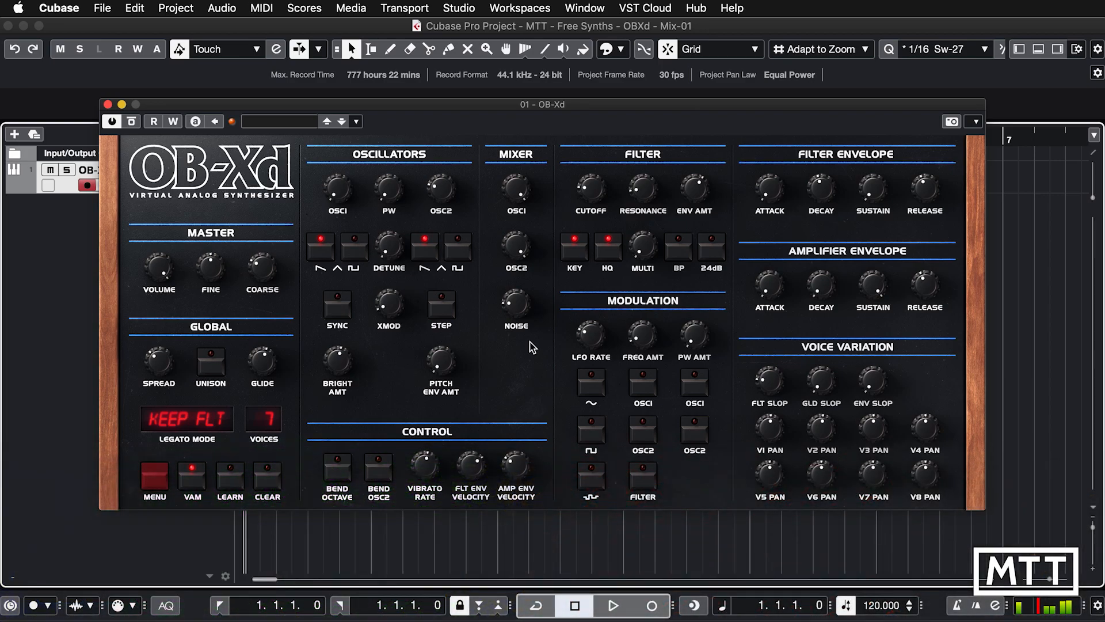
# Step: Load the Rockets Bass program from the KVR Bass bank, followed by the Sync Bass program
pyautogui.rightClick(532, 346)
pyautogui.moveTo(552, 358)
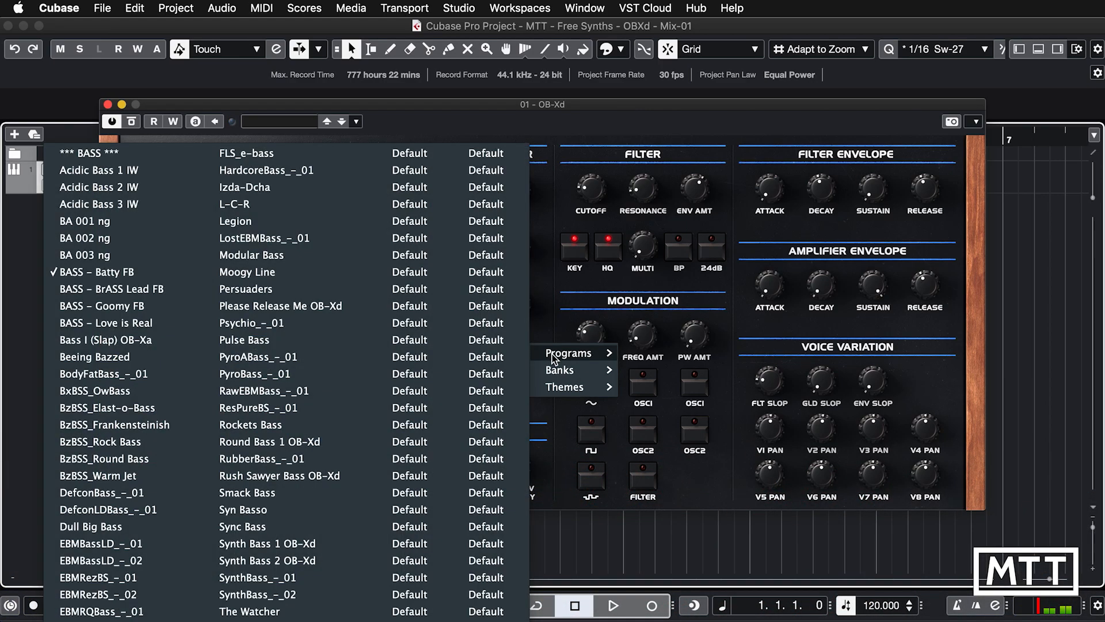
pyautogui.click(269, 424)
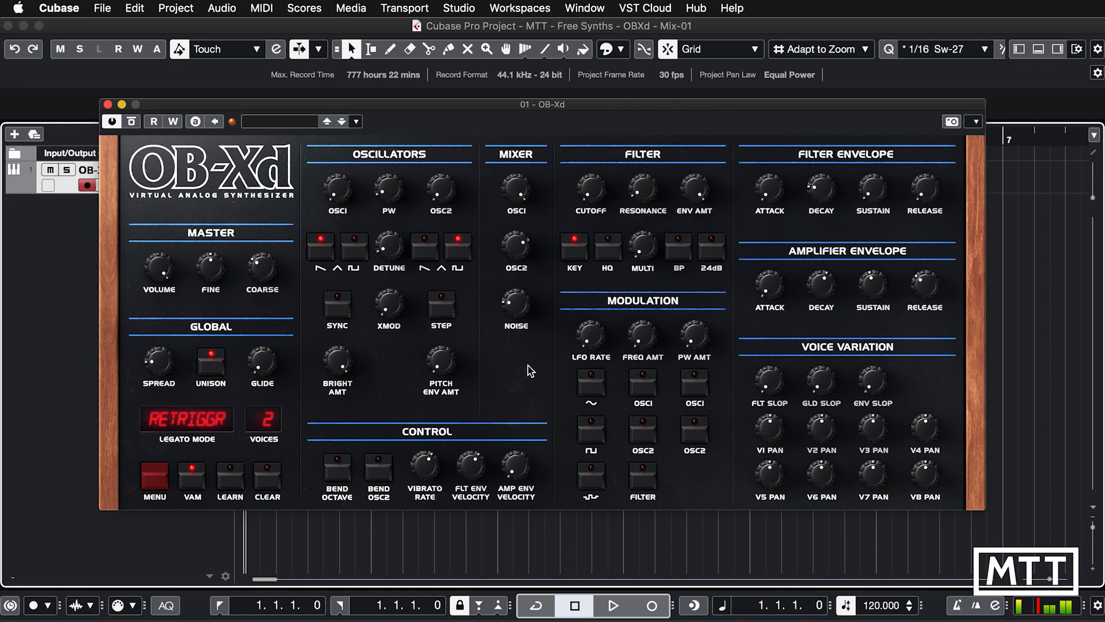
pyautogui.rightClick(527, 365)
pyautogui.moveTo(559, 375)
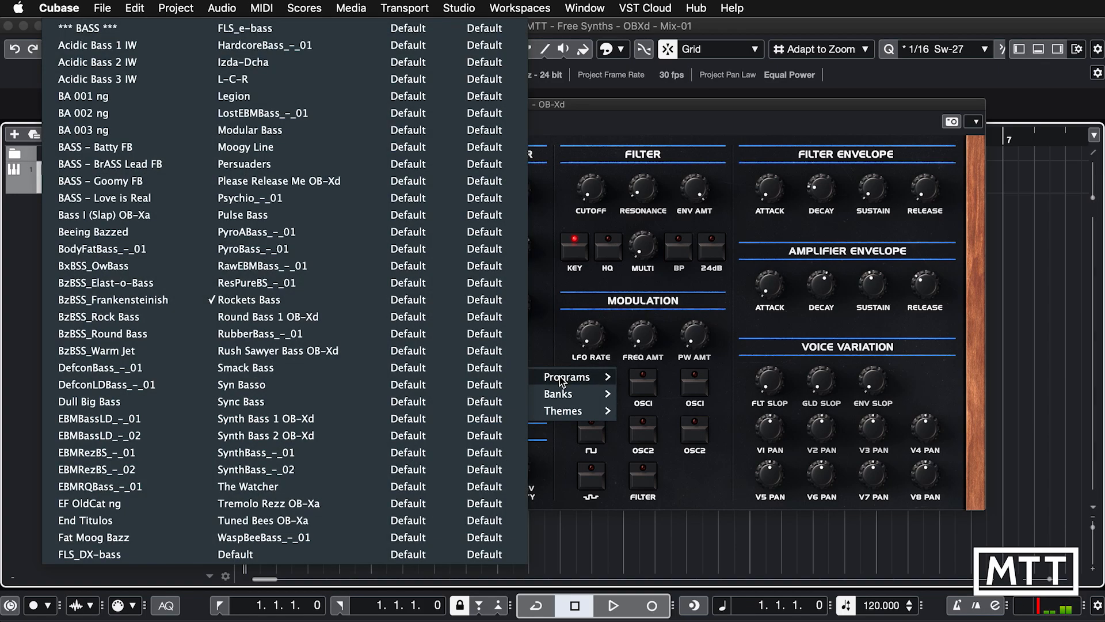
pyautogui.click(263, 402)
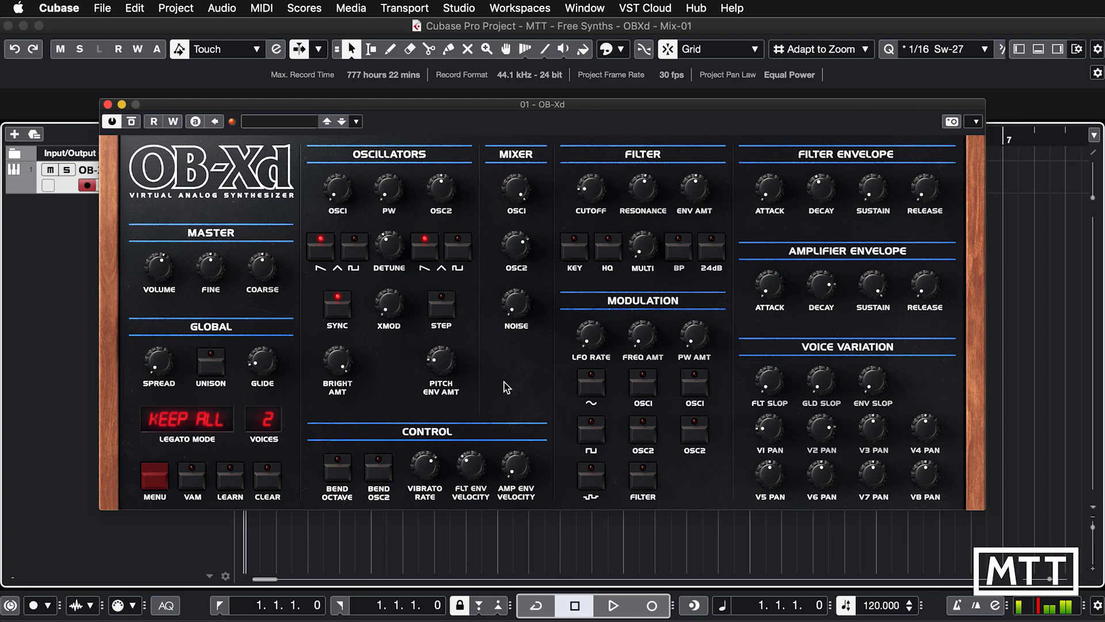
# Step: Load one more program from the KVR Bass bank to audition it
pyautogui.rightClick(505, 387)
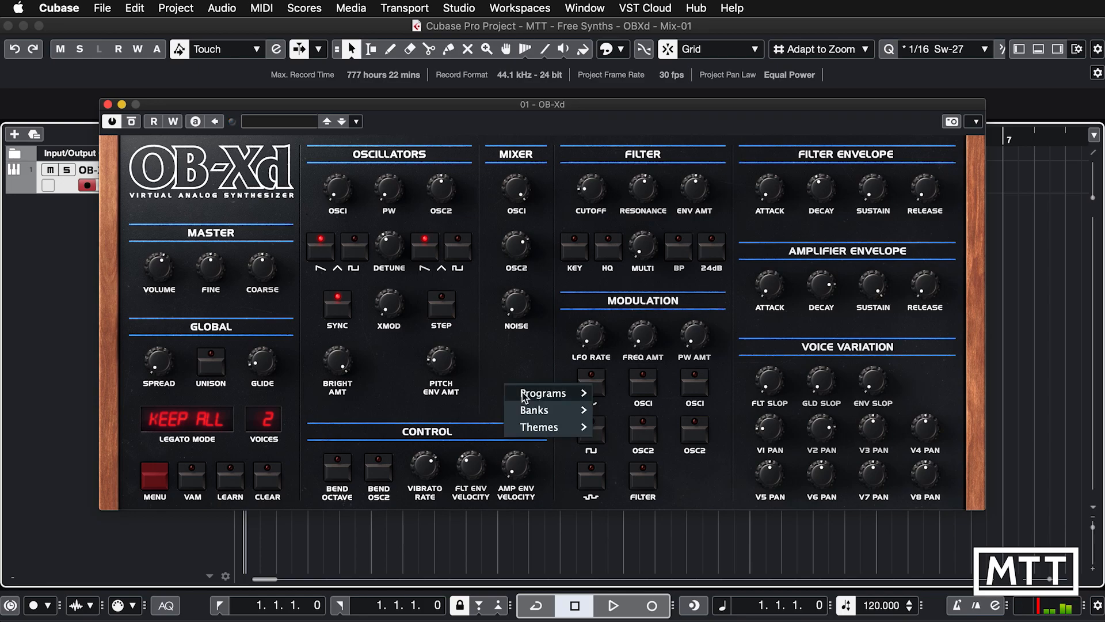
pyautogui.moveTo(523, 392)
pyautogui.click(628, 541)
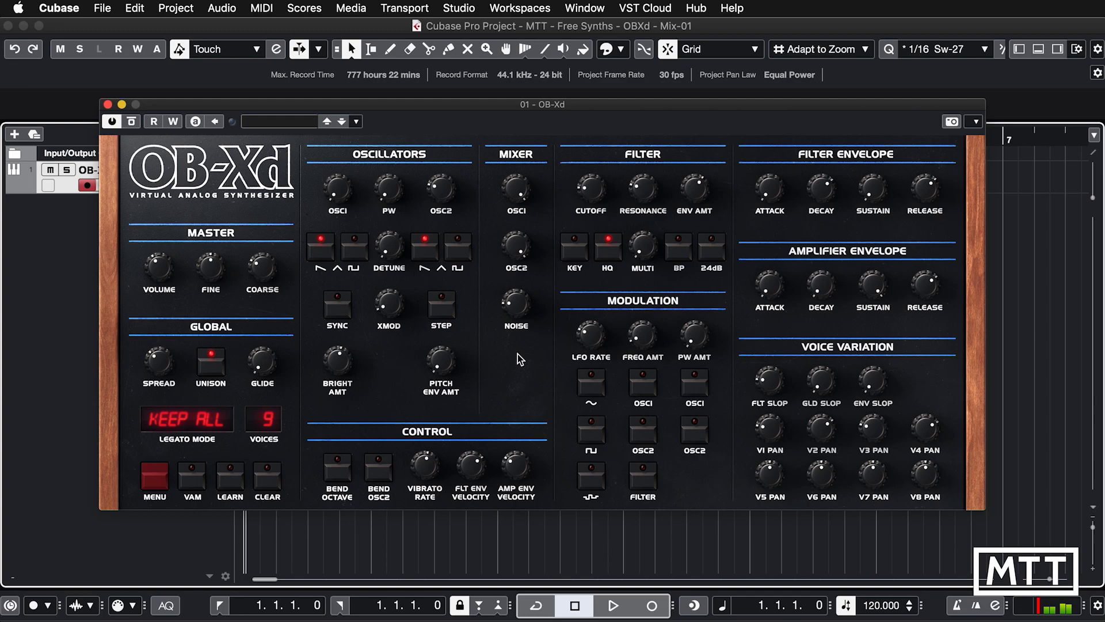
# Step: Switch to the 003 - KVR Brass + Synths bank and load its Jump program
pyautogui.rightClick(517, 354)
pyautogui.moveTo(524, 358)
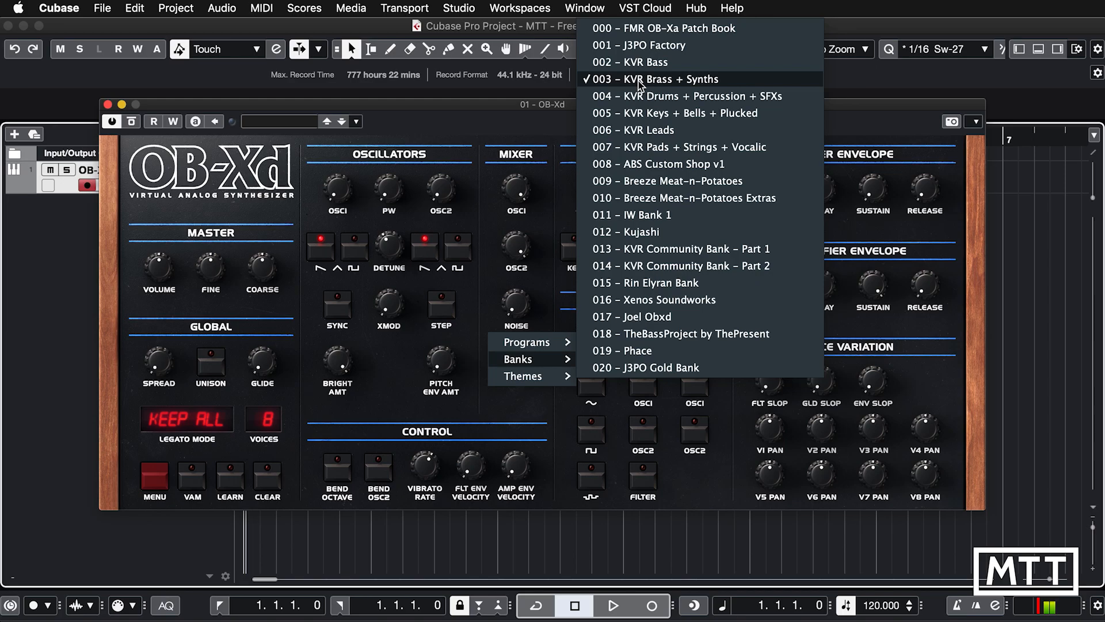
pyautogui.click(639, 86)
pyautogui.rightClick(545, 339)
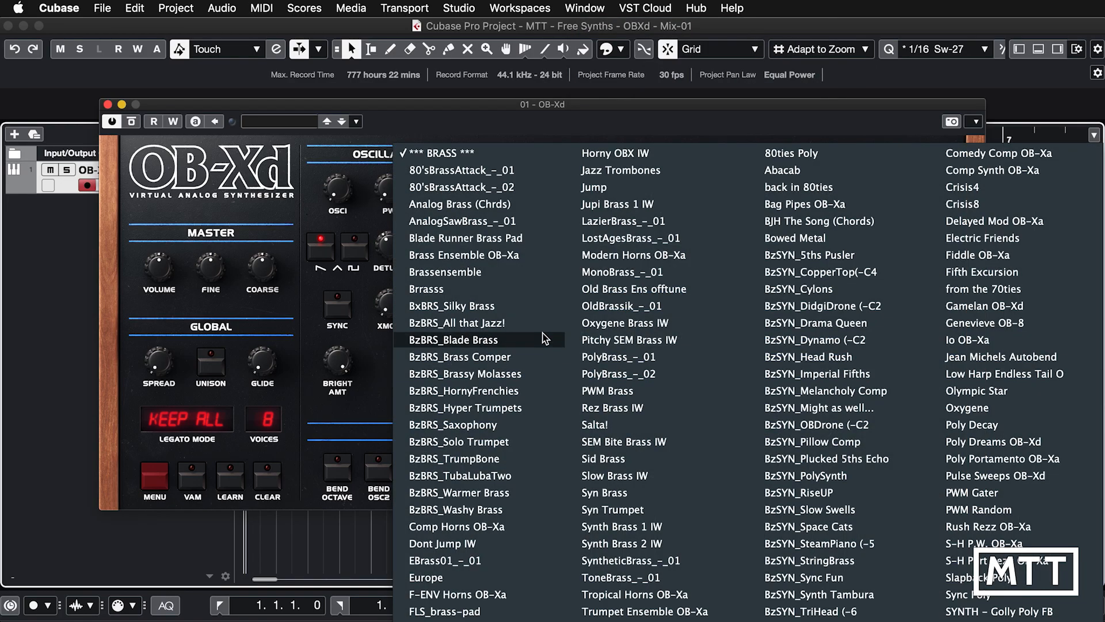
pyautogui.click(604, 188)
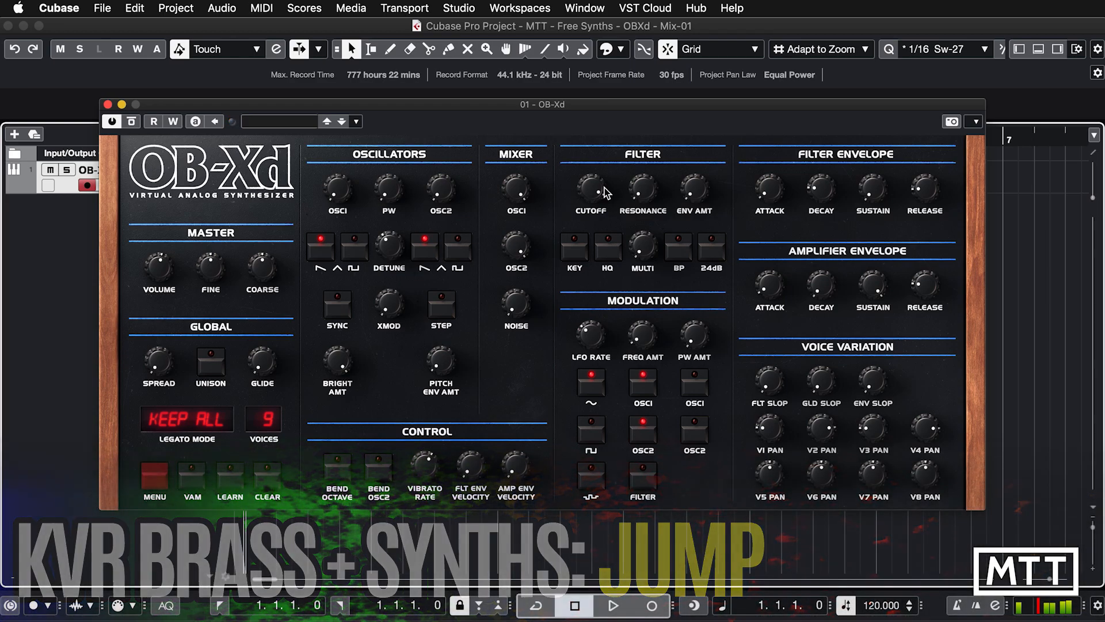
# Step: Load the Sid Brass program from the KVR Brass + Synths bank, followed by the BzSYN_PolySynth program
pyautogui.rightClick(492, 347)
pyautogui.moveTo(527, 358)
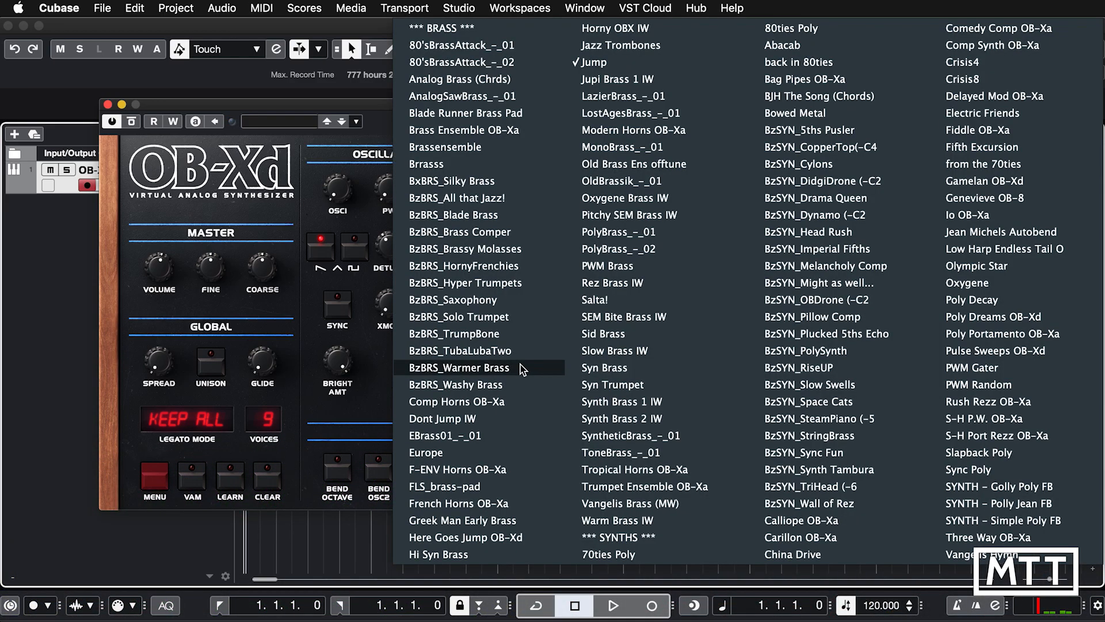
pyautogui.click(602, 340)
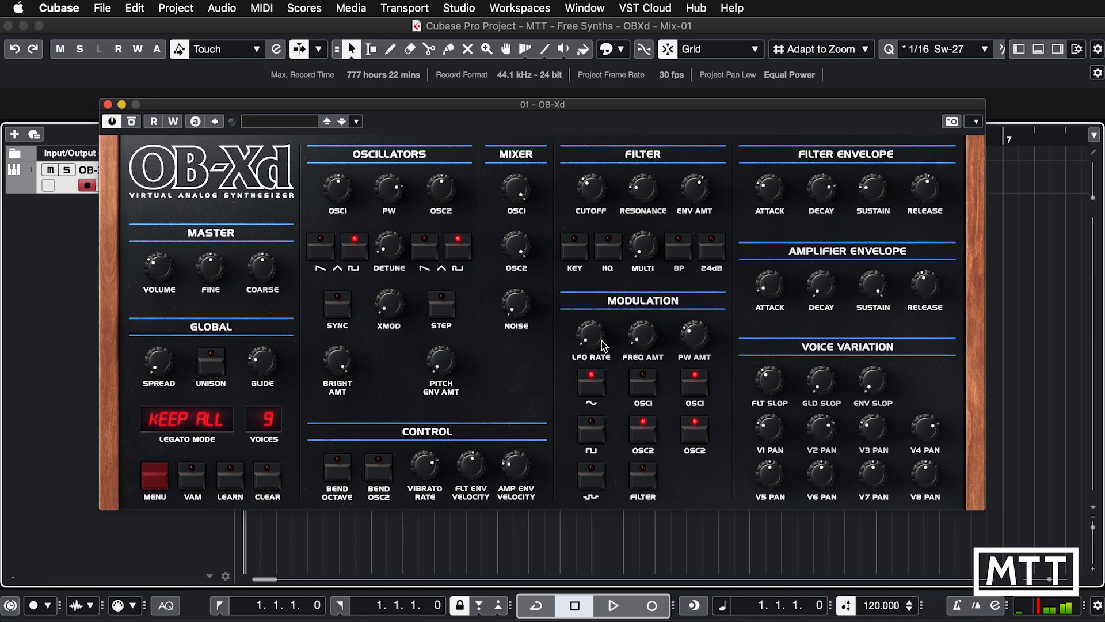
pyautogui.rightClick(497, 363)
pyautogui.moveTo(532, 375)
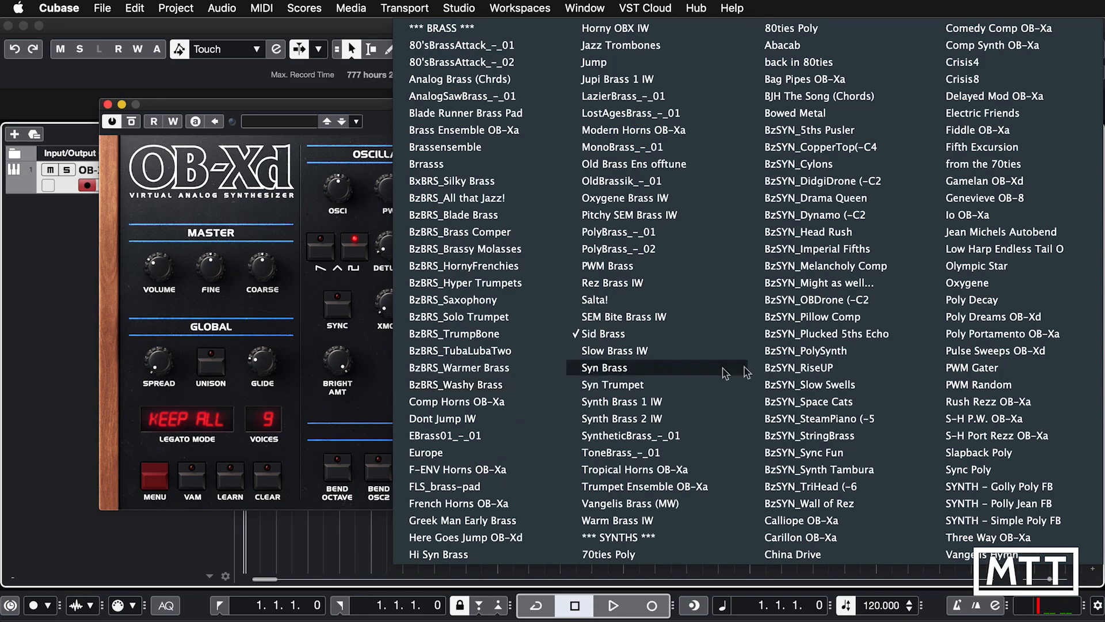
pyautogui.click(794, 354)
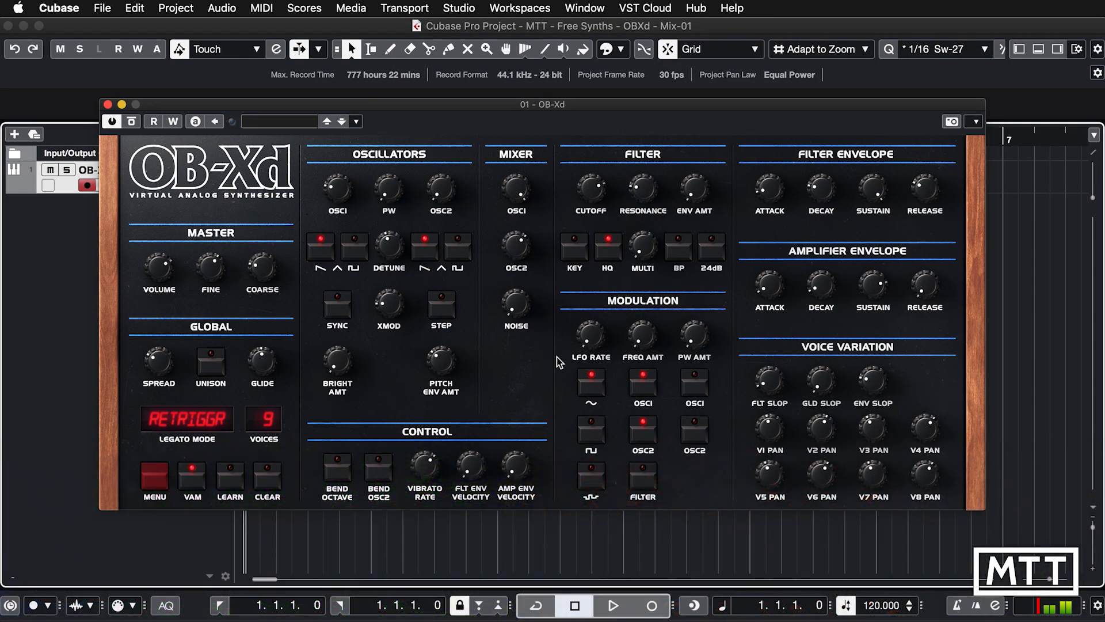
# Step: Load the Jean Michels Autobend program from the KVR Brass + Synths bank
pyautogui.rightClick(525, 357)
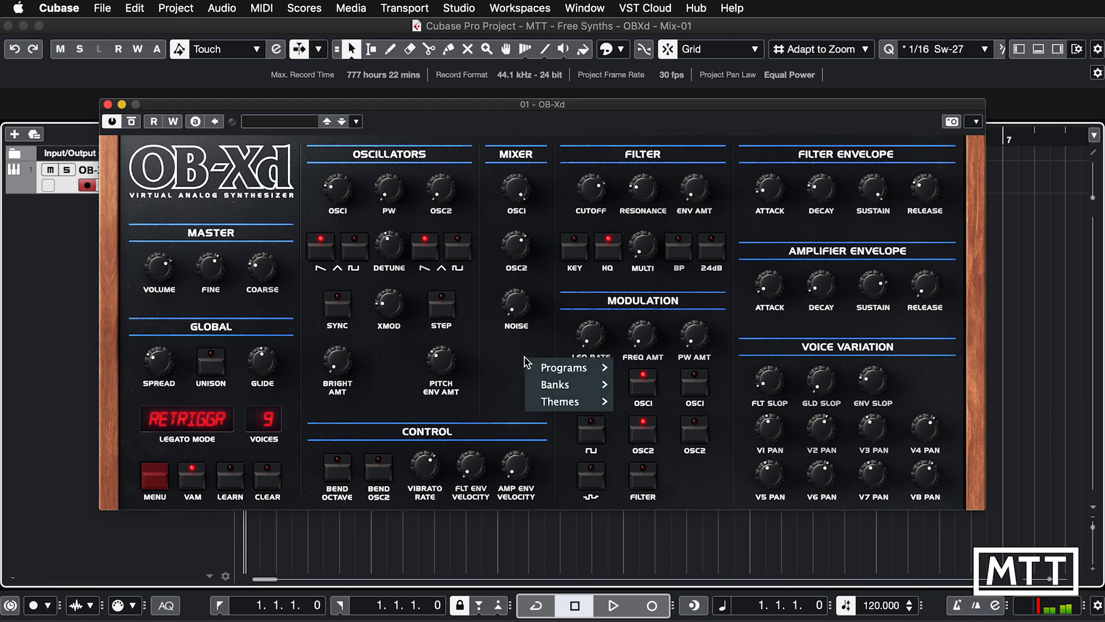
pyautogui.moveTo(546, 368)
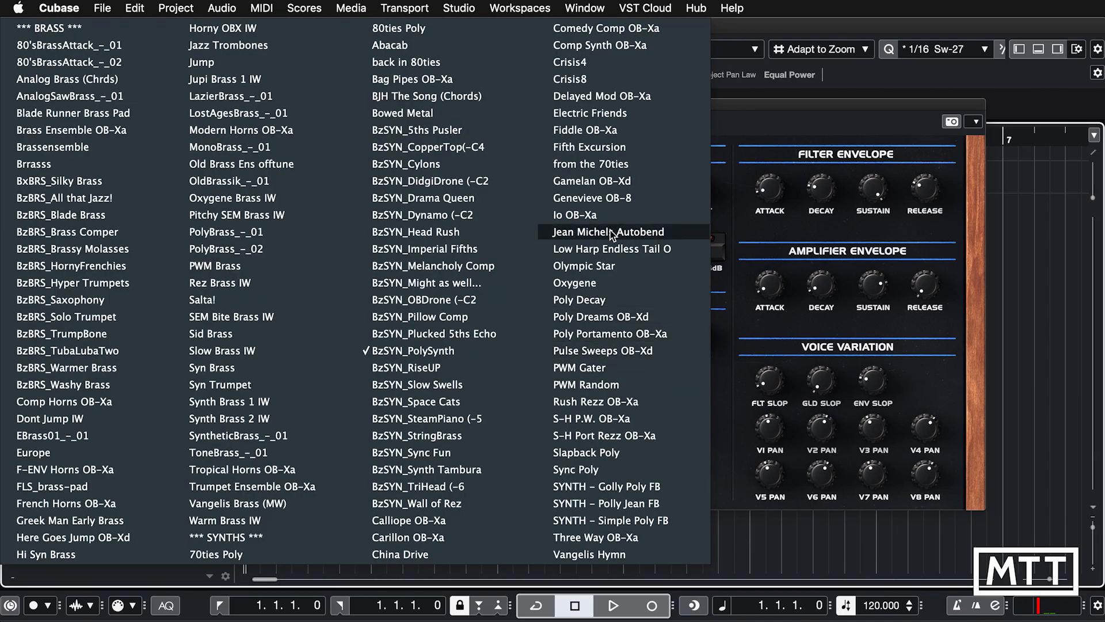
pyautogui.press('Left')
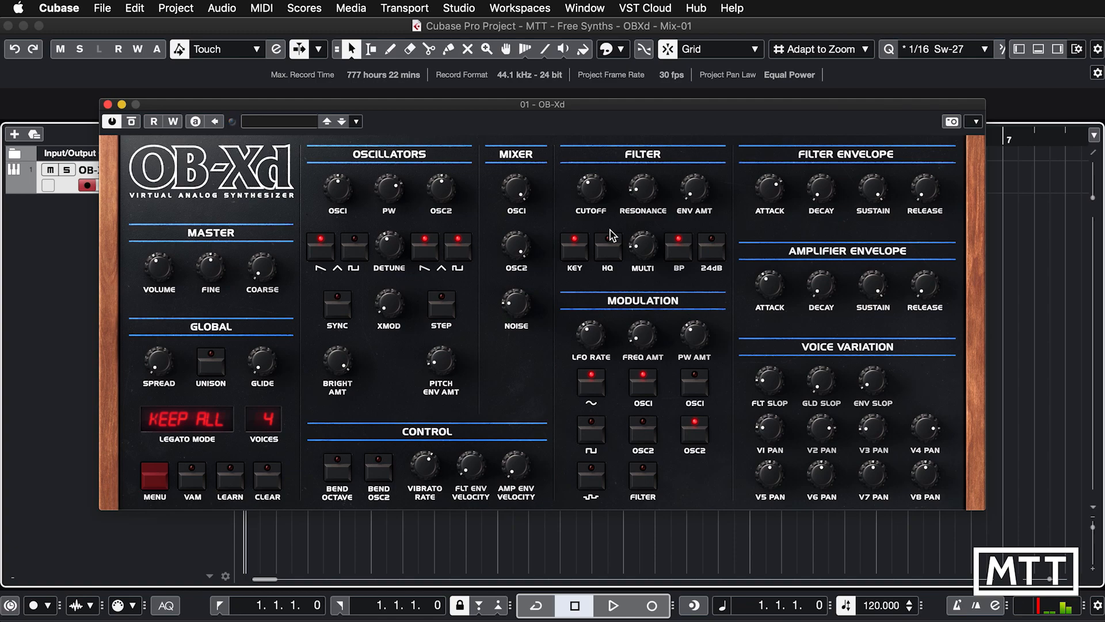
# Step: Switch the synth to the 004 - KVR Drums + Percussion + SFXs bank
pyautogui.rightClick(457, 149)
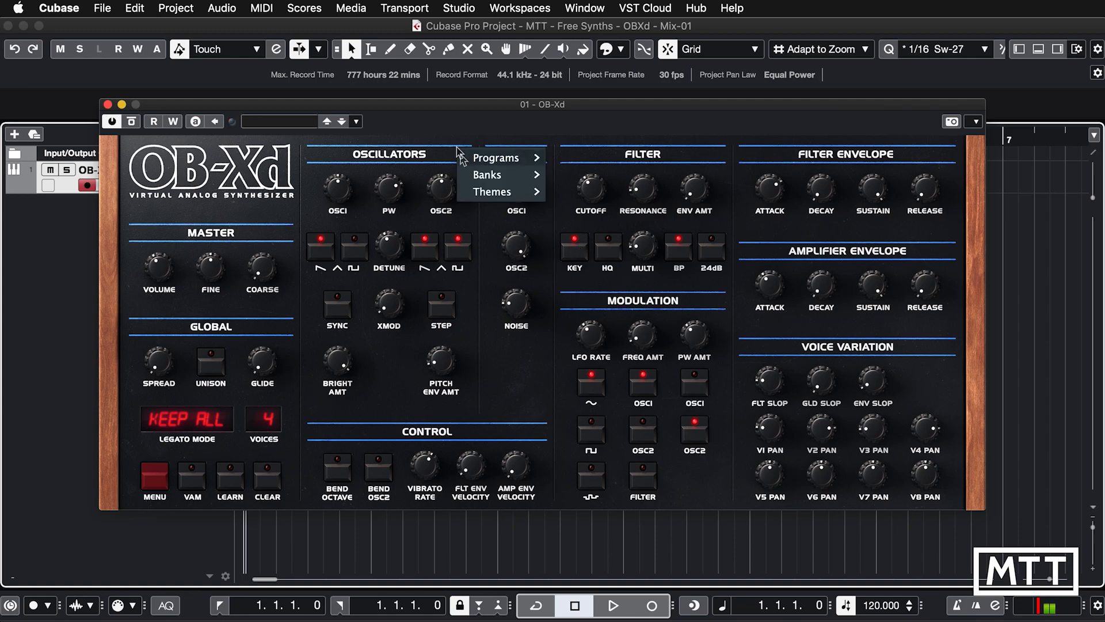
pyautogui.moveTo(492, 178)
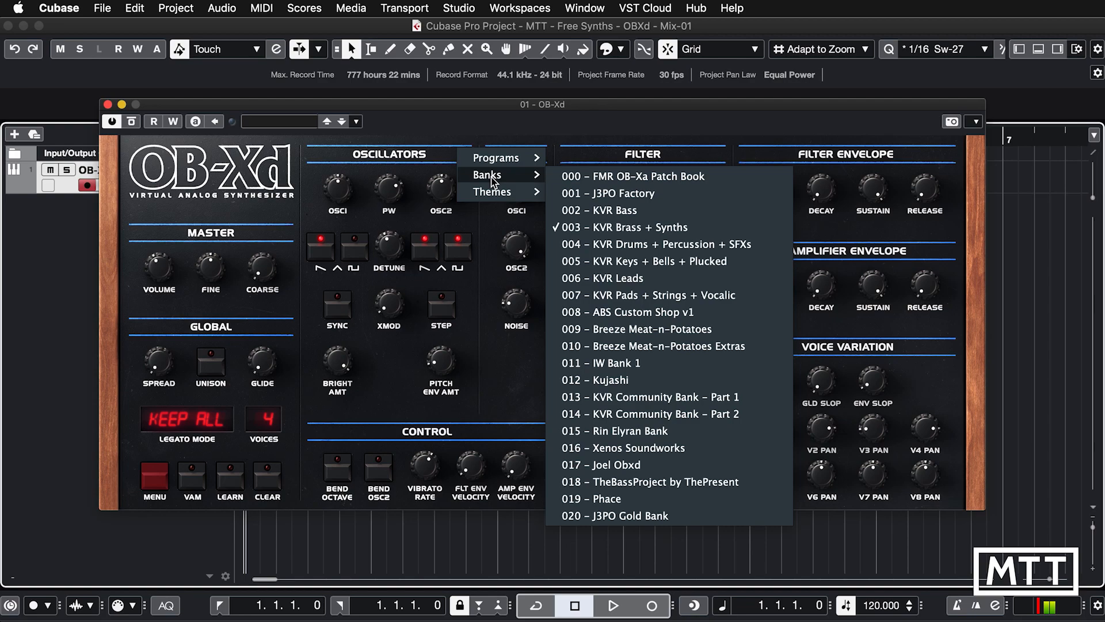
pyautogui.click(571, 244)
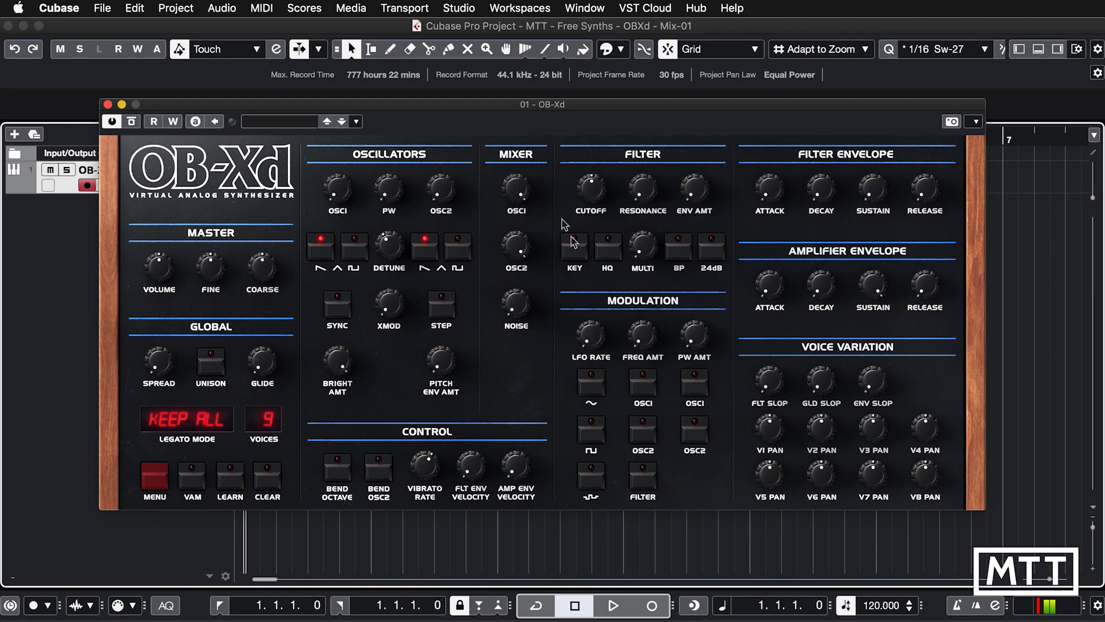
# Step: Look through the programs of the KVR Drums + Percussion + SFXs bank and the list of available banks
pyautogui.rightClick(474, 186)
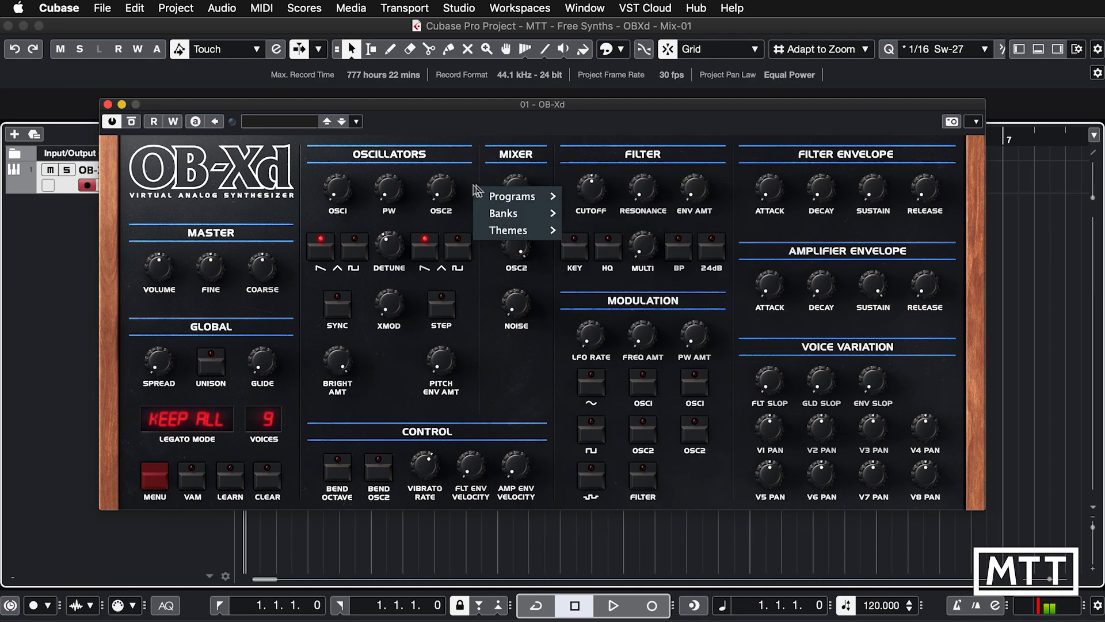
pyautogui.moveTo(496, 197)
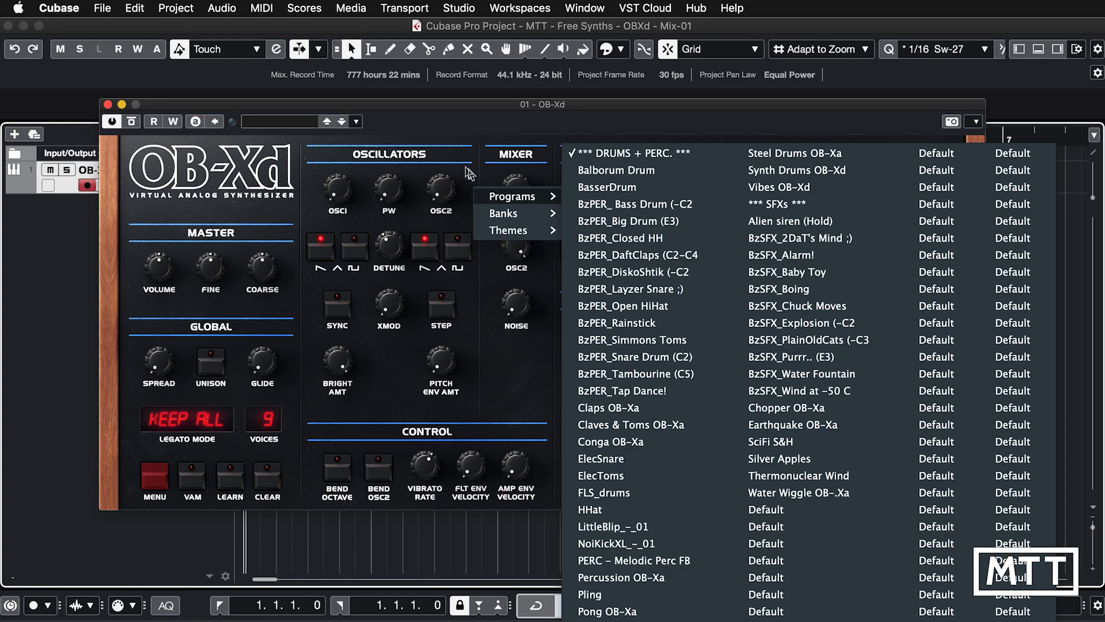
pyautogui.click(469, 174)
pyautogui.rightClick(471, 175)
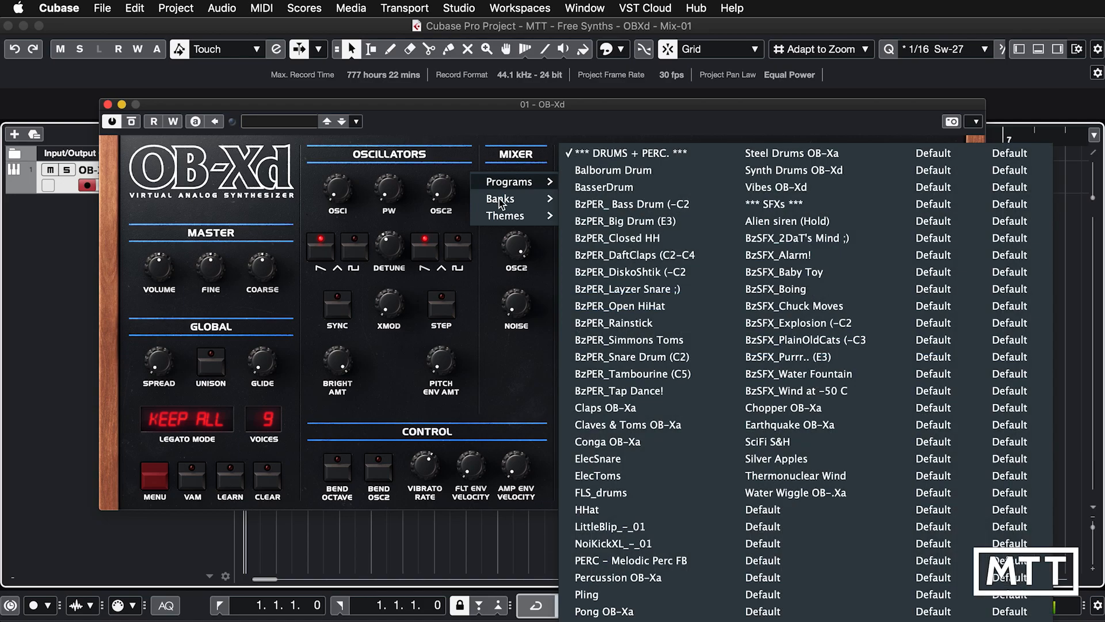
pyautogui.moveTo(499, 202)
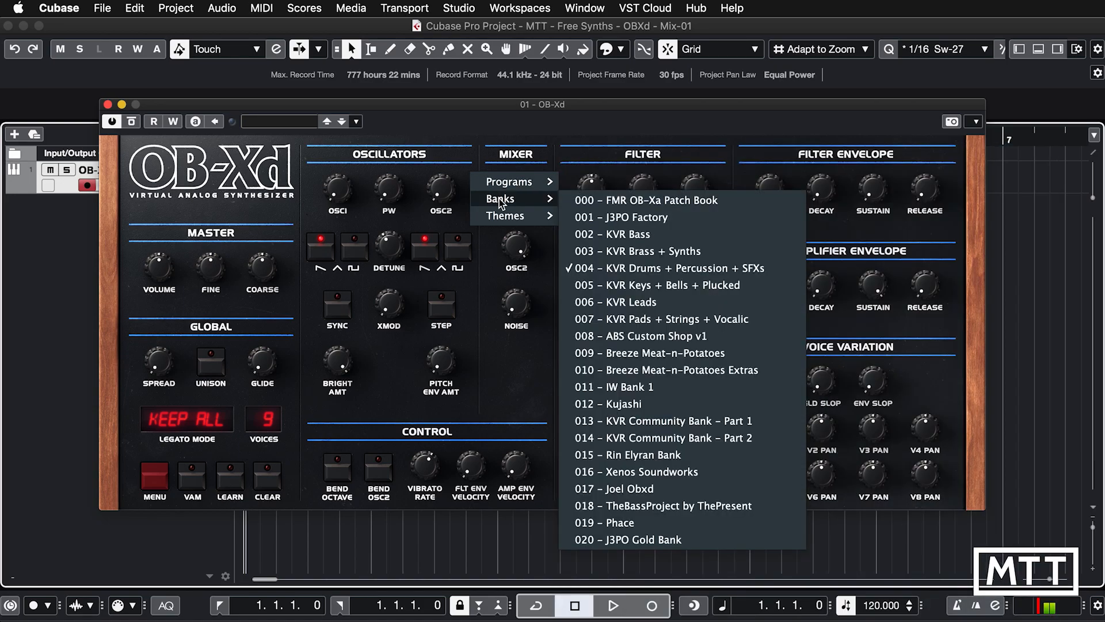
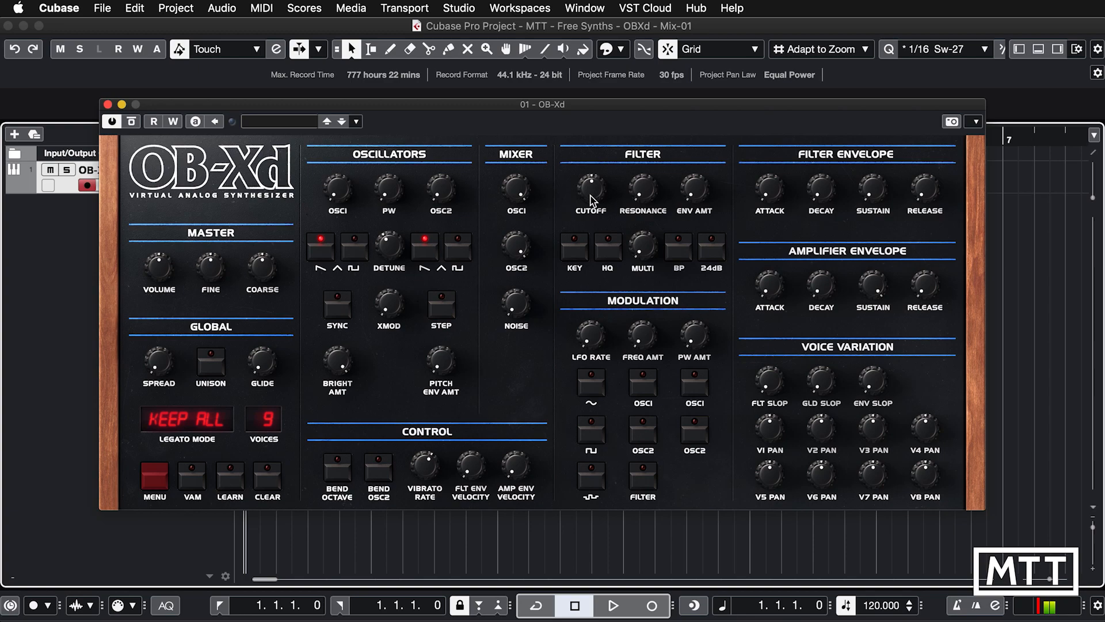
# Step: Turn up the OB-Xd filter cutoff and move the synth window aside to uncover the track list
pyautogui.moveTo(593, 199); pyautogui.dragTo(583, 69)
pyautogui.moveTo(410, 115); pyautogui.dragTo(505, 110)
# Step: Show the Inspector for the OB-Xd 01 track and add the SuperVision analyzer to its first audio insert slot
pyautogui.click(138, 195)
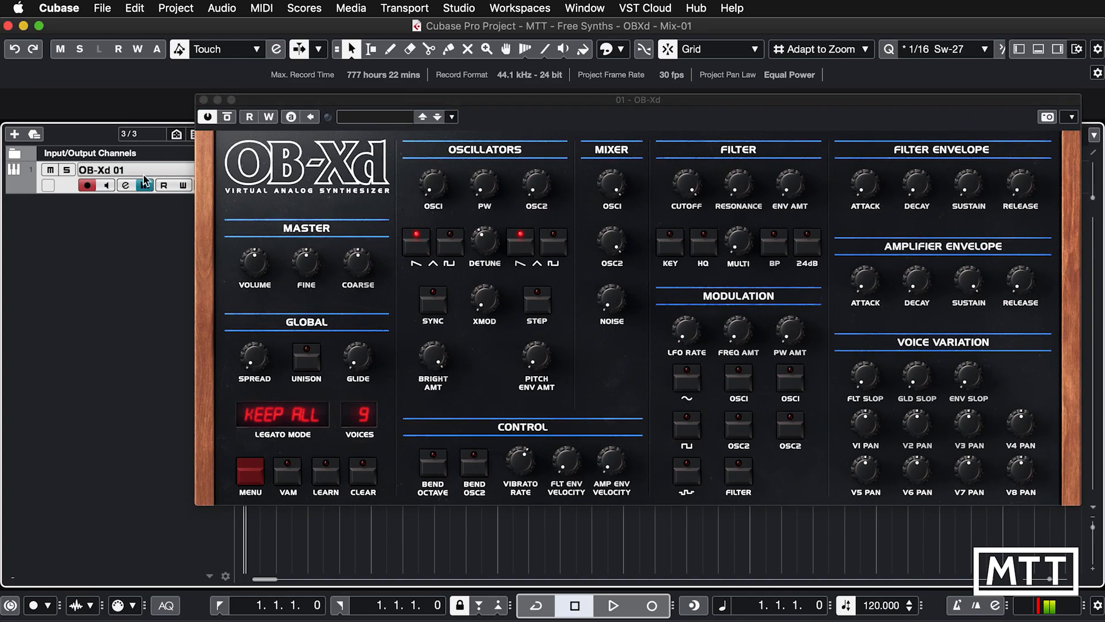
pyautogui.press('super+alt+l')
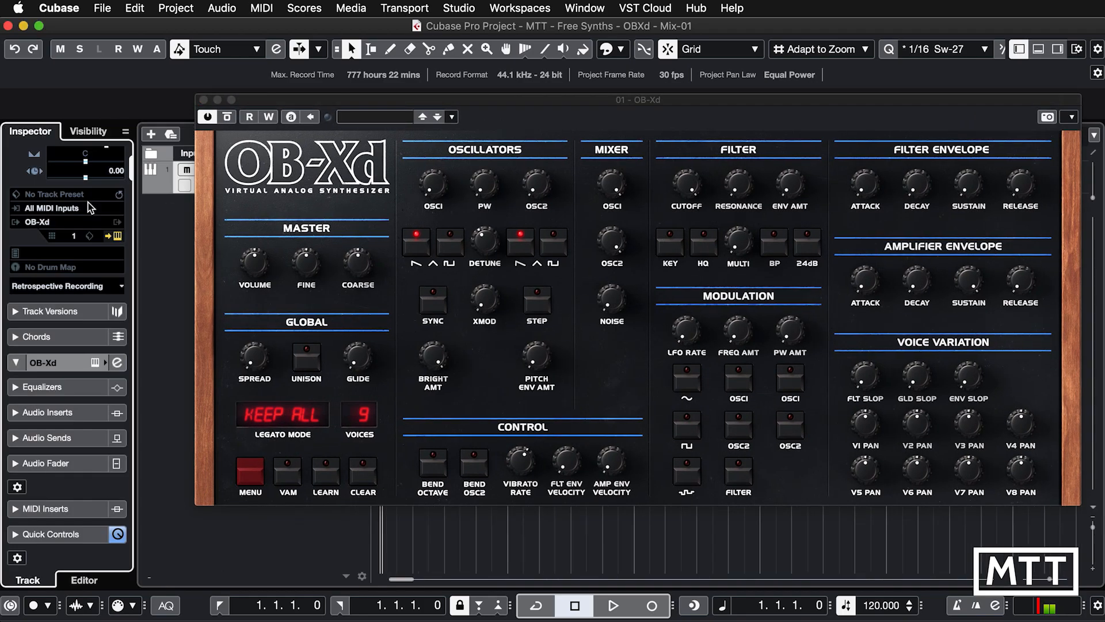
pyautogui.click(39, 412)
pyautogui.scroll(-2, 39, 408)
pyautogui.click(67, 220)
pyautogui.write('sup')
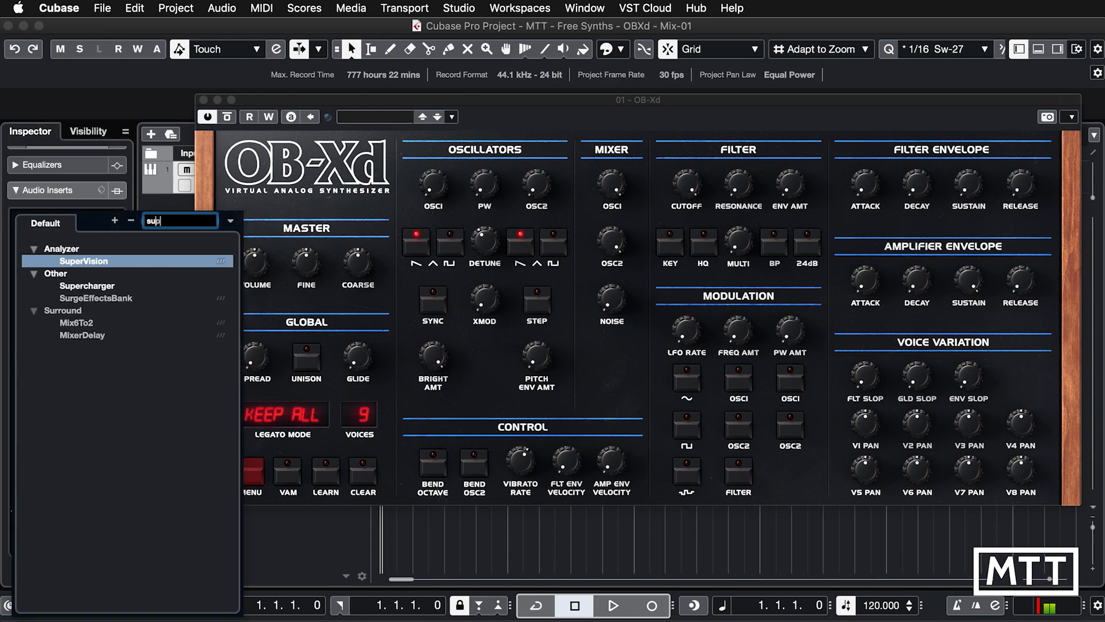
pyautogui.press('Escape')
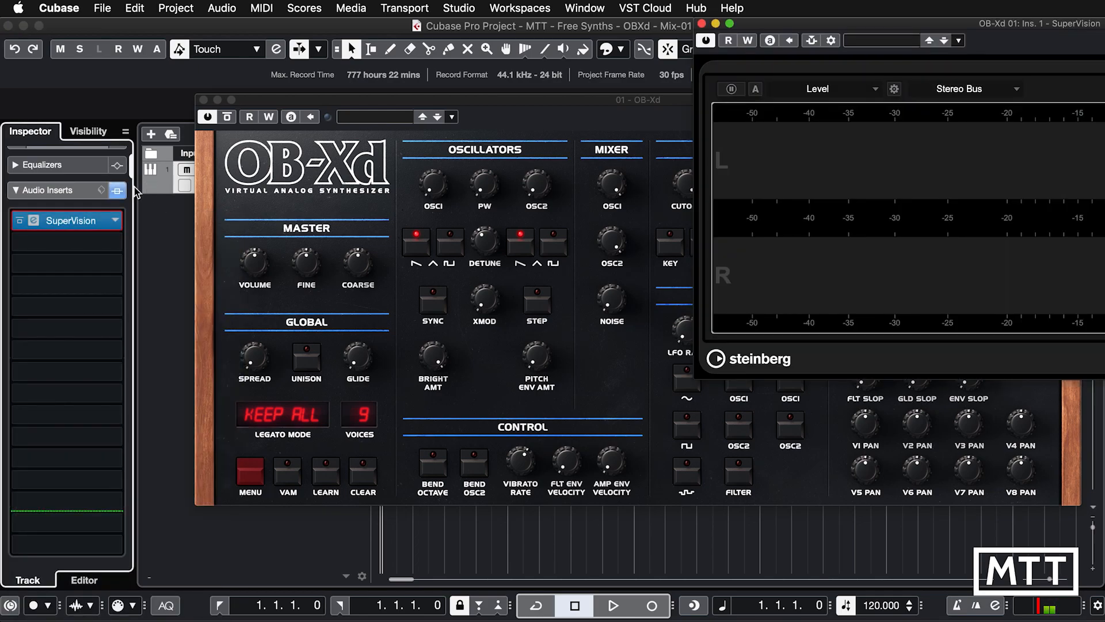
# Step: Hide the Inspector, bring the SuperVision window fully into view and make it narrower and taller
pyautogui.press('super+l')
pyautogui.moveTo(864, 26); pyautogui.dragTo(286, 17)
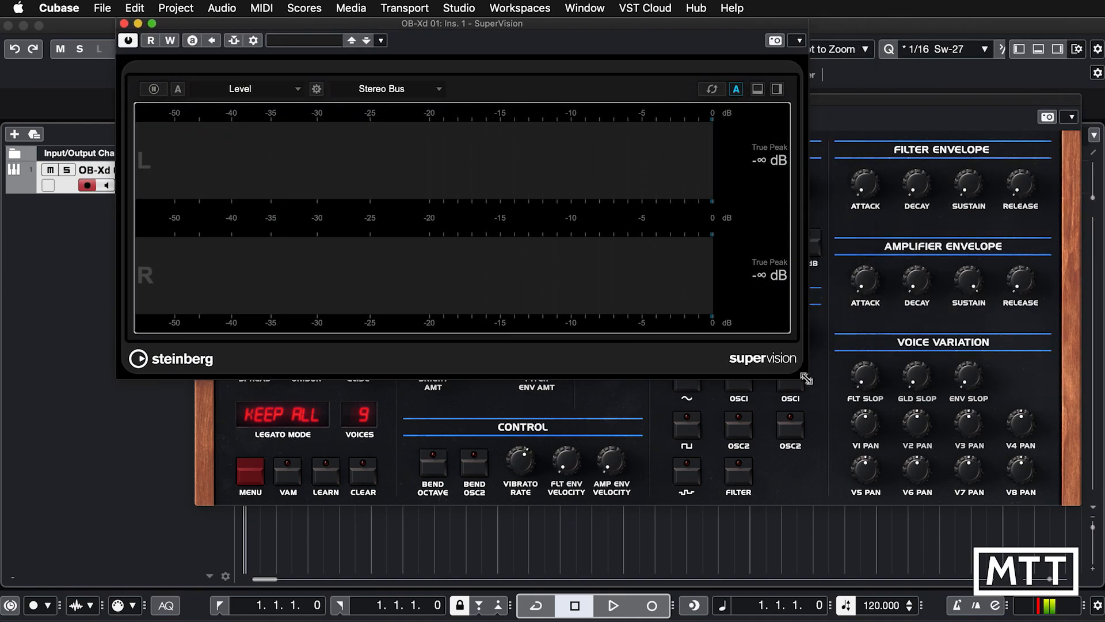
pyautogui.moveTo(807, 378); pyautogui.dragTo(627, 612)
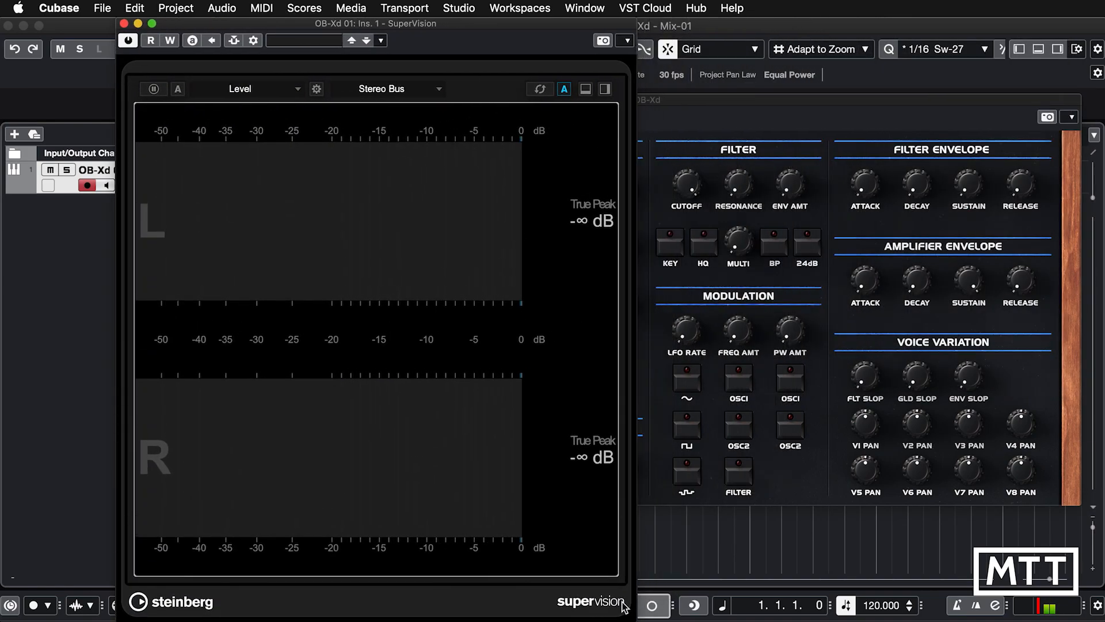
# Step: Split the SuperVision display into two stacked Level modules and move its window off the synth's oscillator controls
pyautogui.click(585, 89)
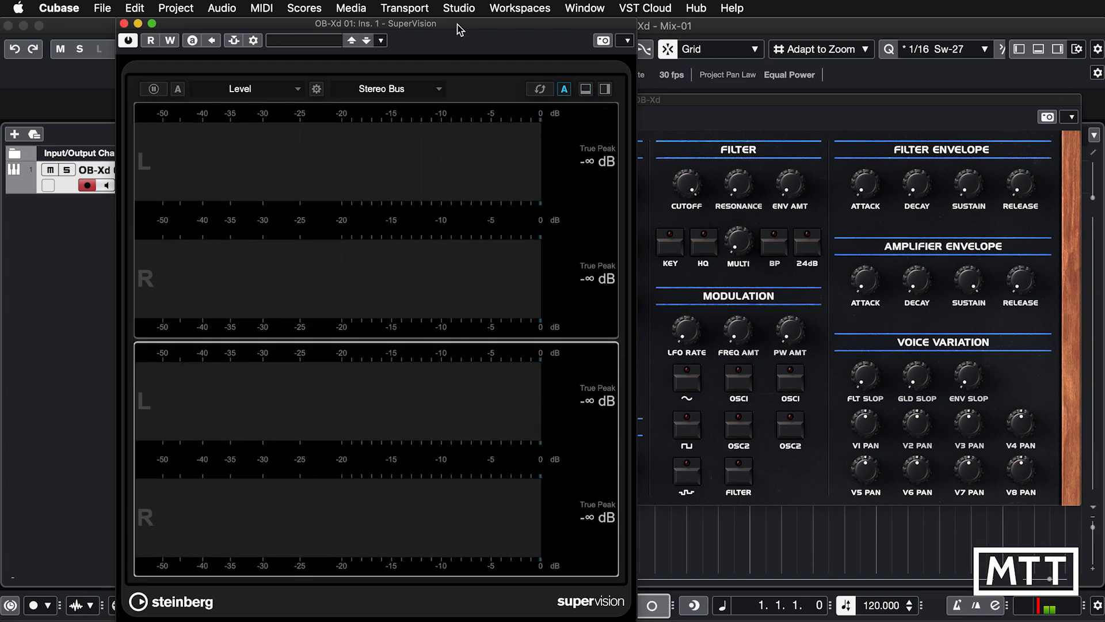
pyautogui.moveTo(480, 29); pyautogui.dragTo(951, 27)
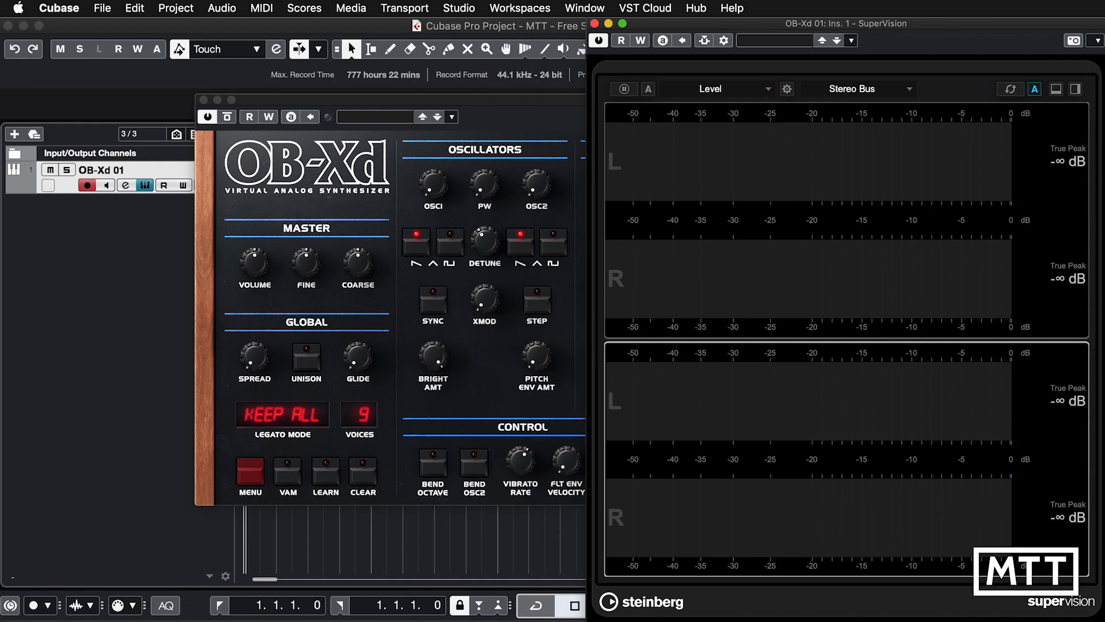
# Step: Change the lower SuperVision module to Oscilloscope and set its Frequency to 26.2 Hz
pyautogui.click(769, 89)
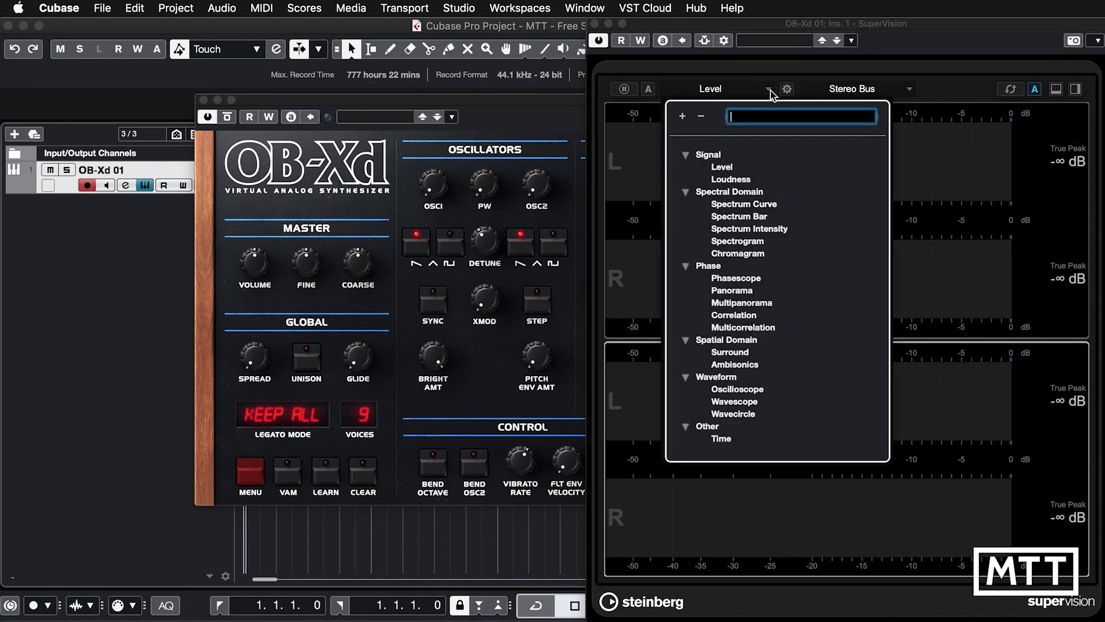
pyautogui.click(738, 389)
pyautogui.click(786, 88)
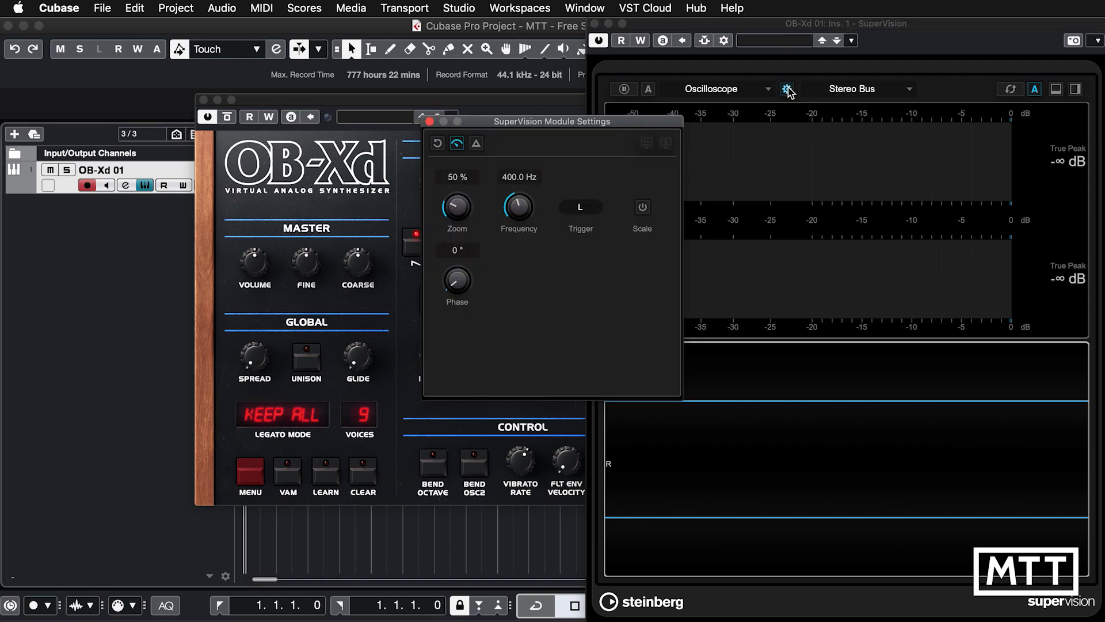
pyautogui.moveTo(523, 204)
pyautogui.mouseDown()
pyautogui.moveTo(511, 259)
pyautogui.moveTo(515, 190)
pyautogui.mouseUp()
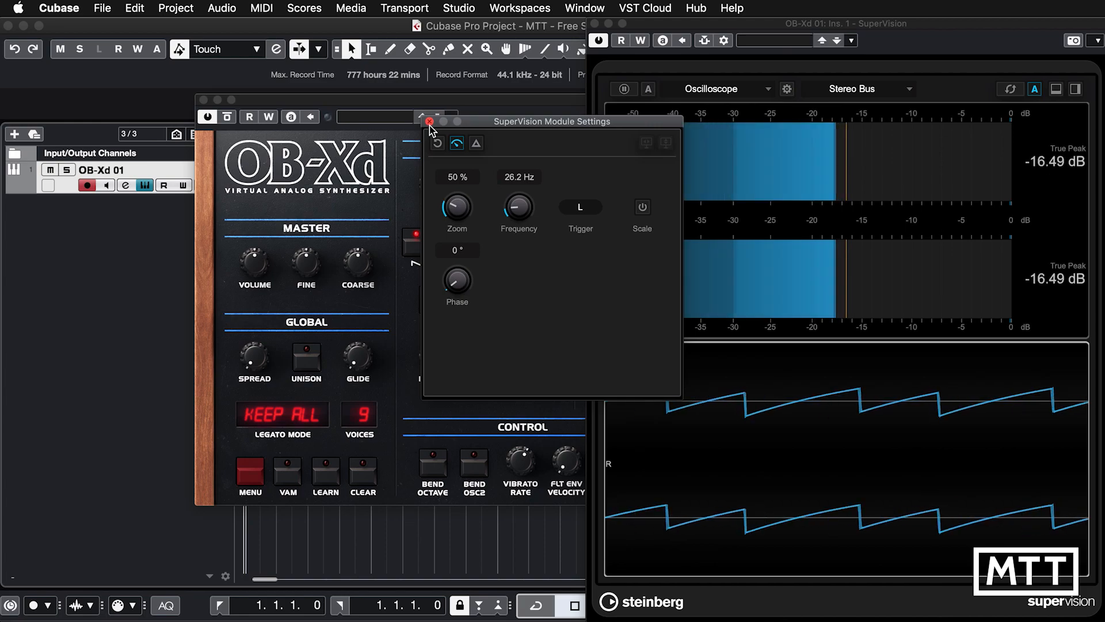
pyautogui.click(429, 121)
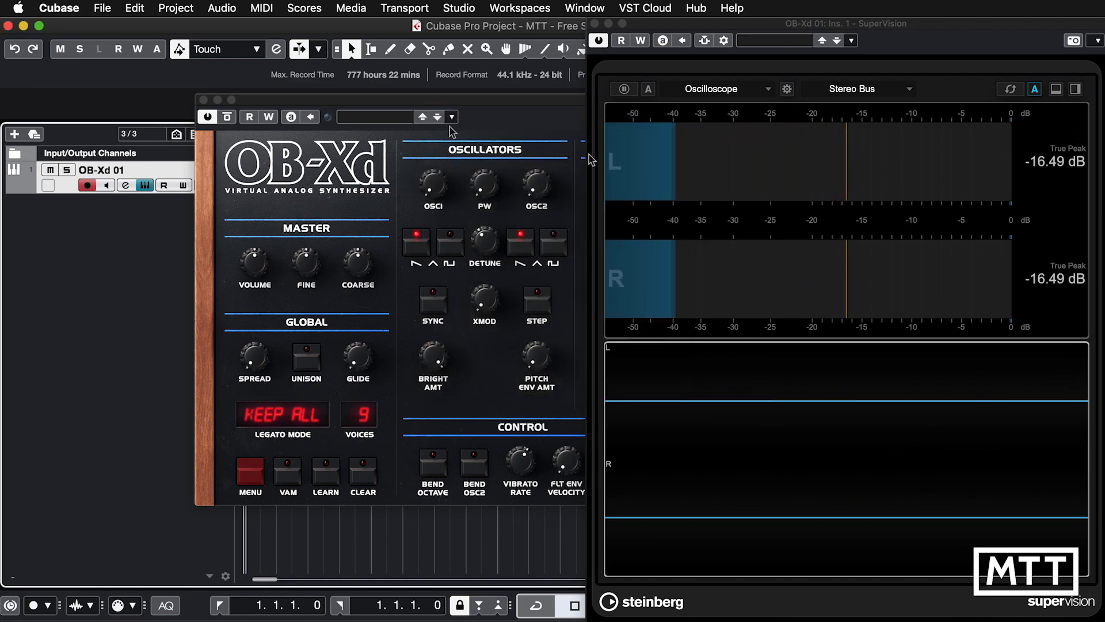
# Step: Change the upper SuperVision module to Spectrum Curve and set its Peak Fallback to -38.4 dB/s
pyautogui.click(767, 207)
pyautogui.click(743, 91)
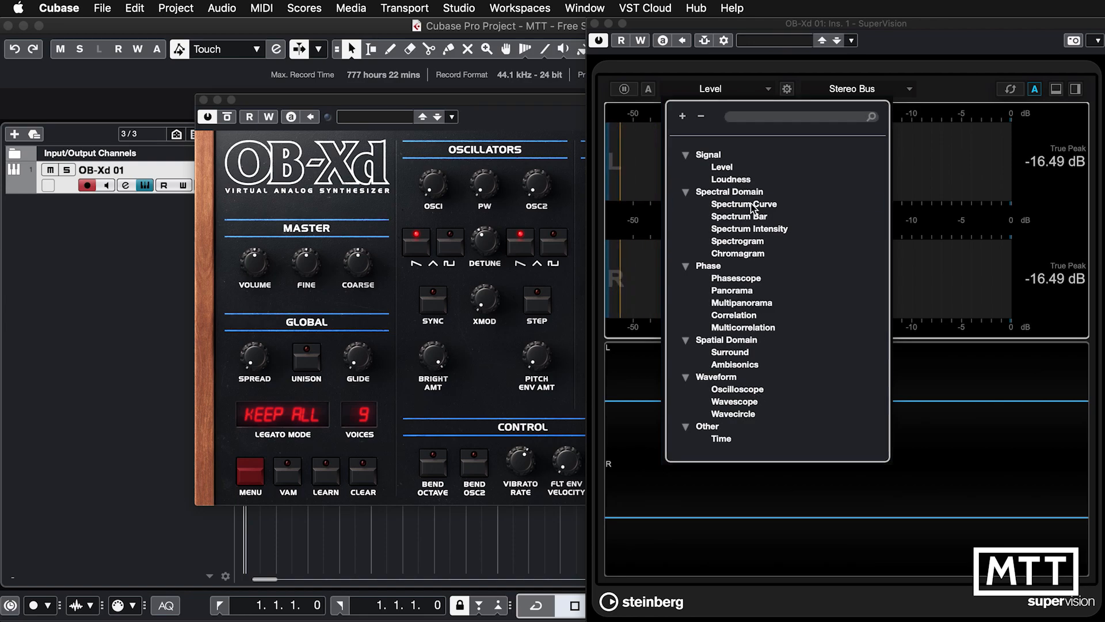
pyautogui.click(740, 209)
pyautogui.click(787, 90)
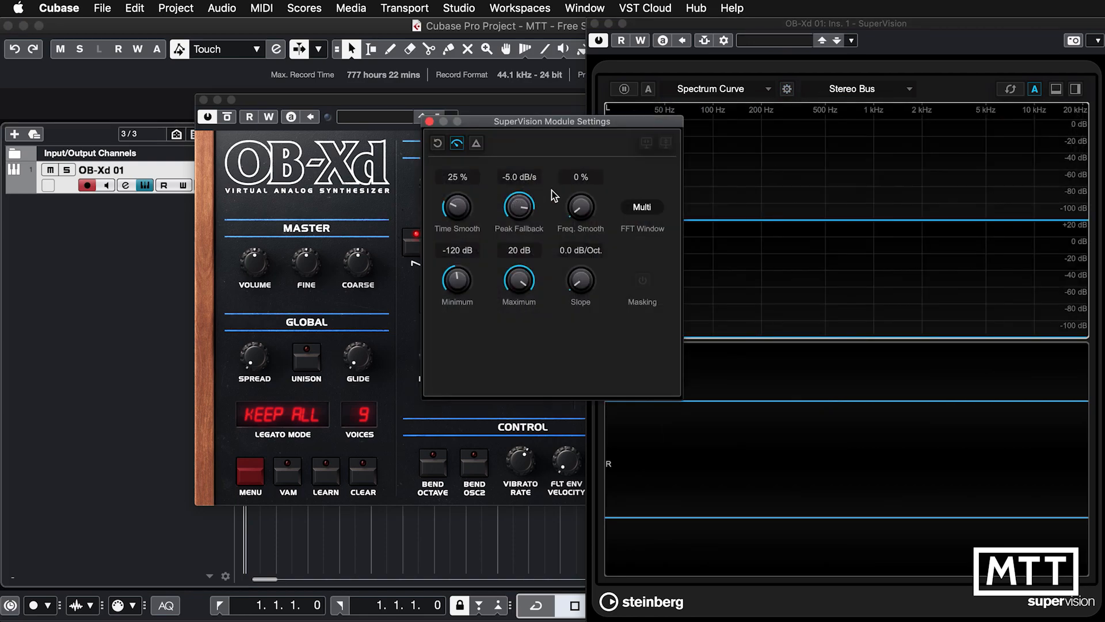
pyautogui.moveTo(519, 206); pyautogui.dragTo(521, 334)
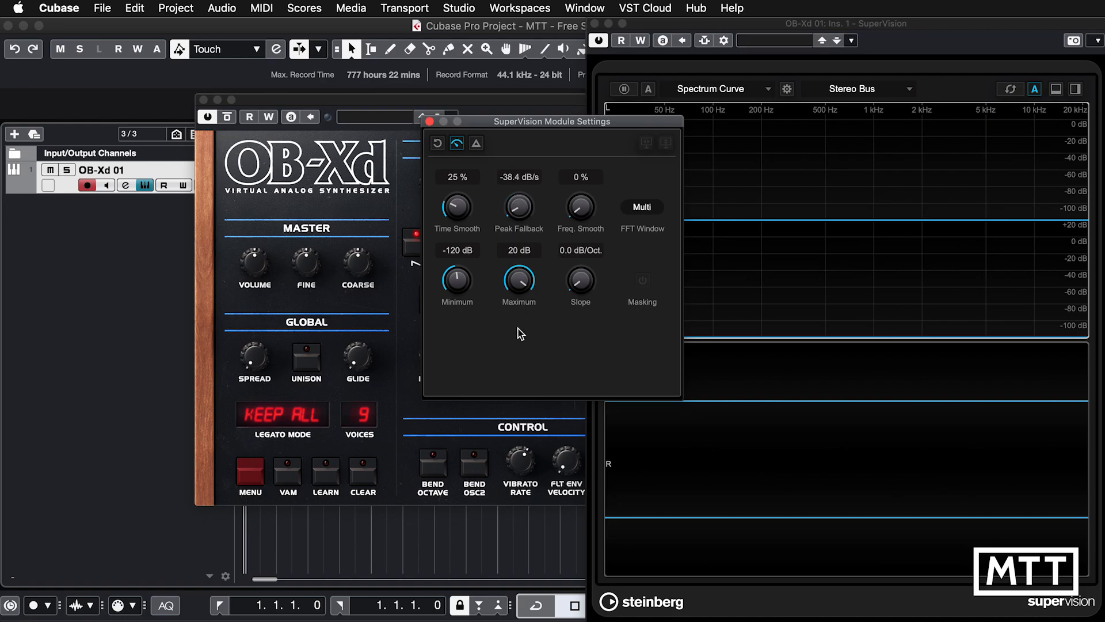
pyautogui.click(429, 122)
# Step: Turn off Always on Top for the OB-Xd window and position it so its oscillator and mixer controls sit beside SuperVision
pyautogui.moveTo(503, 101); pyautogui.dragTo(343, 87)
pyautogui.rightClick(599, 104)
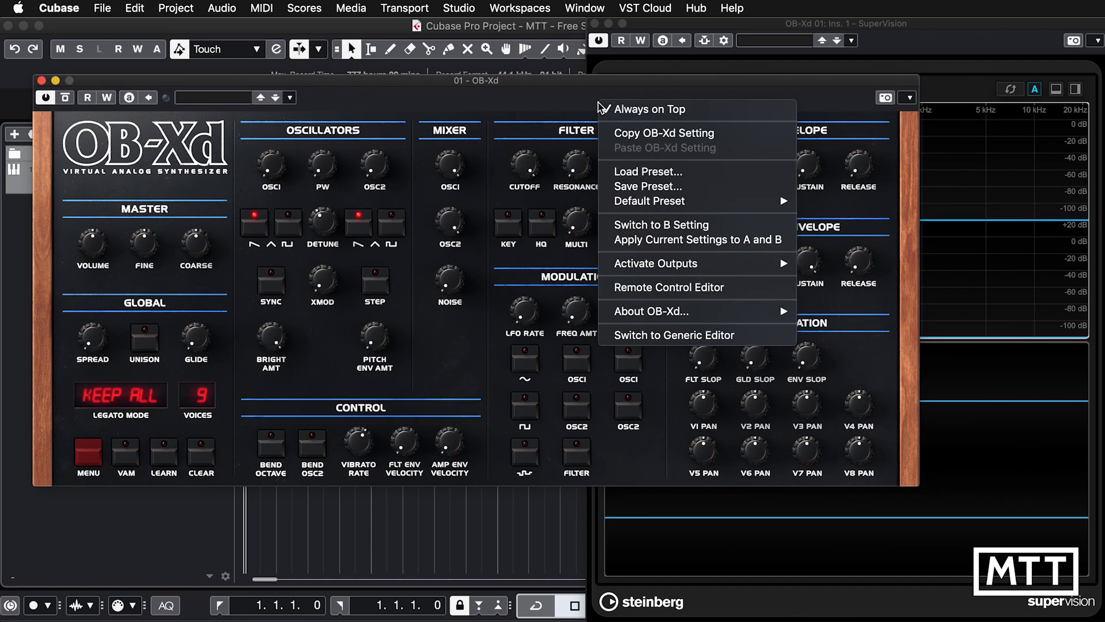
pyautogui.click(647, 109)
pyautogui.click(910, 41)
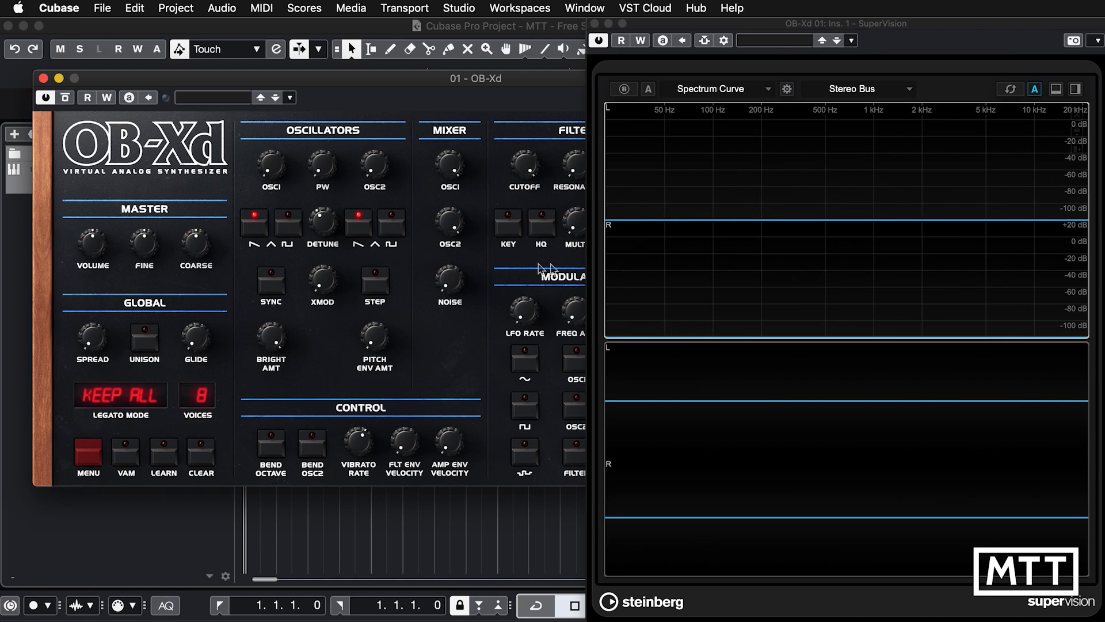
pyautogui.moveTo(496, 77); pyautogui.dragTo(464, 69)
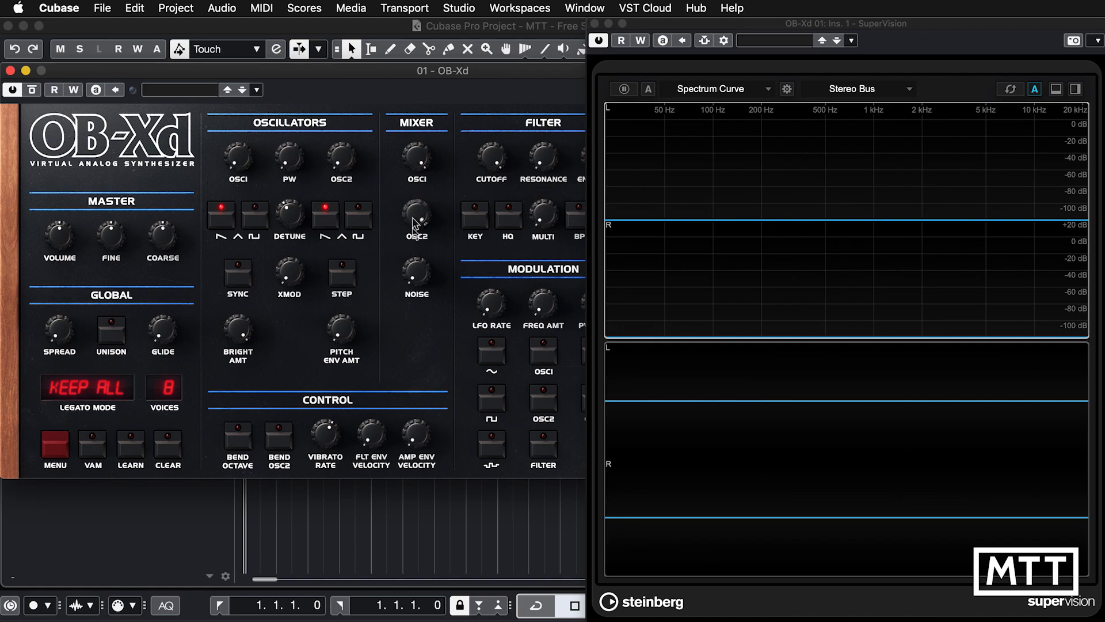
# Step: Turn oscillator 2 down in the mixer and switch off both oscillator 1 waveform switches to audition its triangle wave
pyautogui.moveTo(415, 221); pyautogui.dragTo(410, 443)
pyautogui.click(224, 223)
pyautogui.click(251, 227)
pyautogui.click(220, 224)
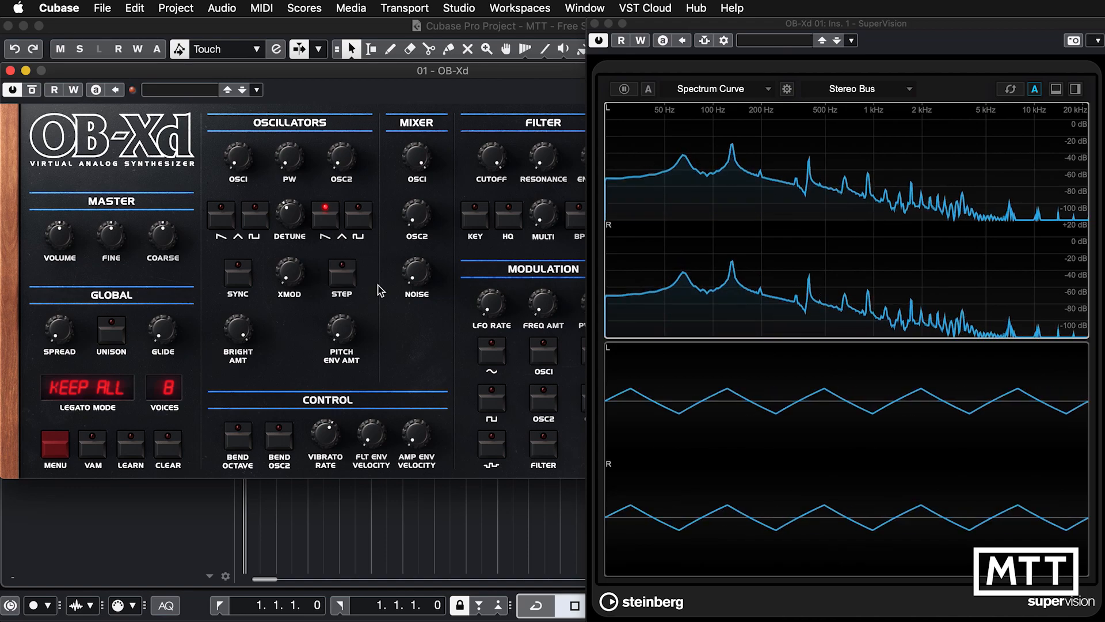
# Step: Compare oscillator 1's sawtooth, pulse and combined waveforms, ending with only the pulse wave enabled
pyautogui.click(221, 215)
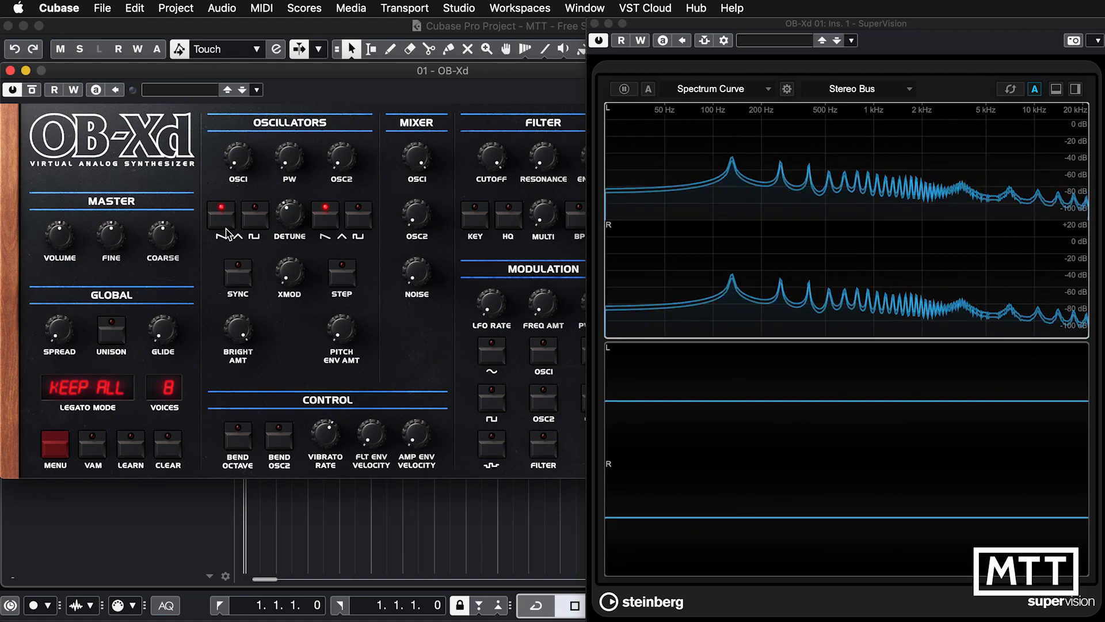
pyautogui.click(252, 219)
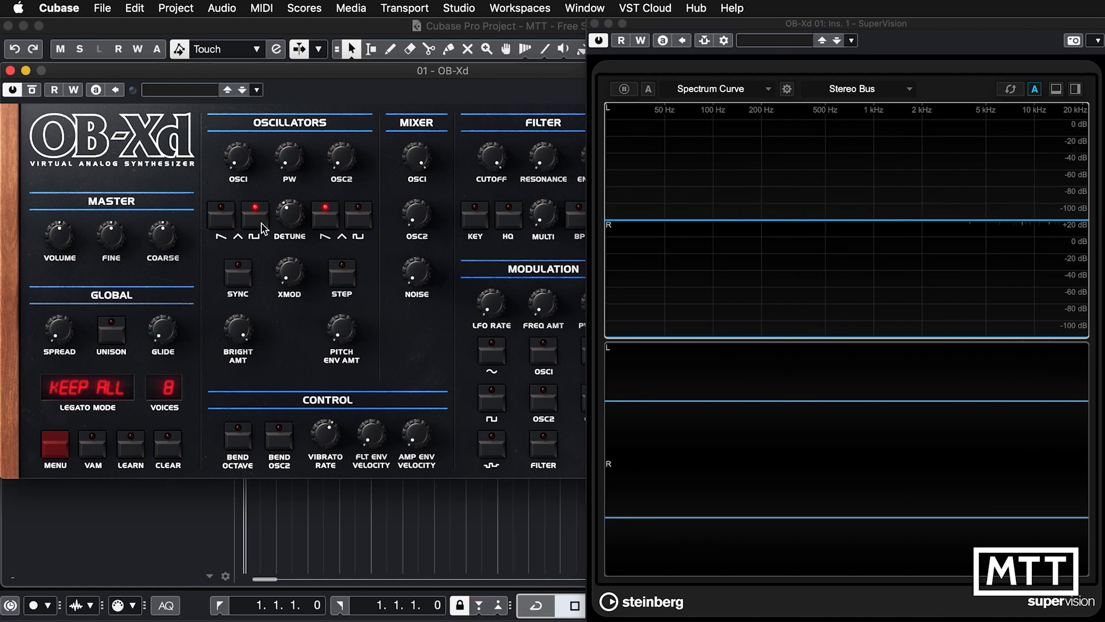
pyautogui.click(219, 225)
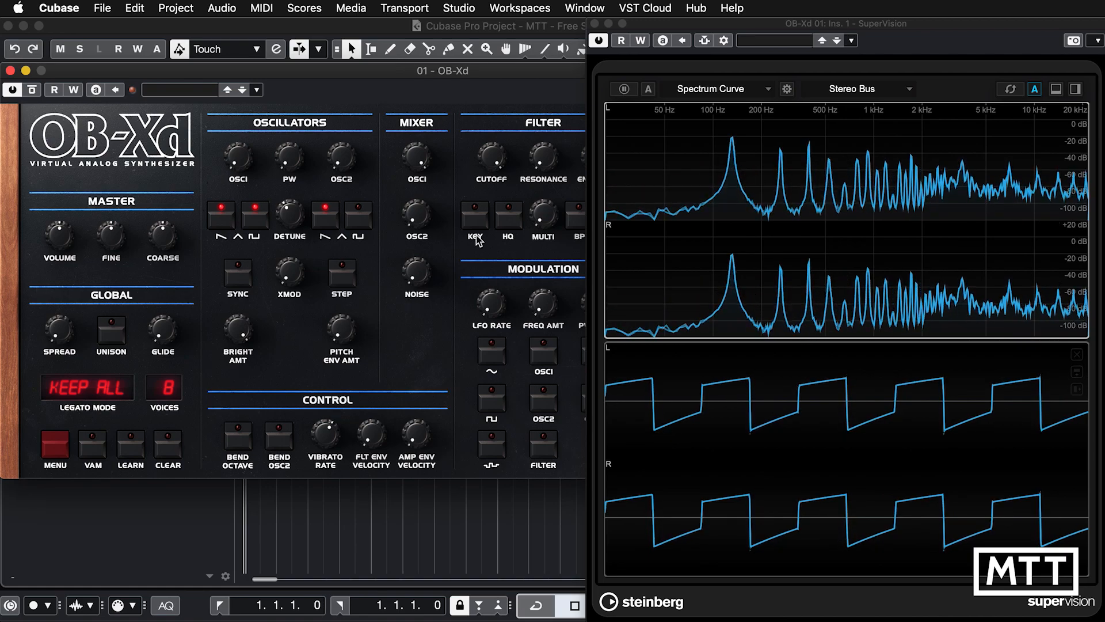
pyautogui.click(255, 216)
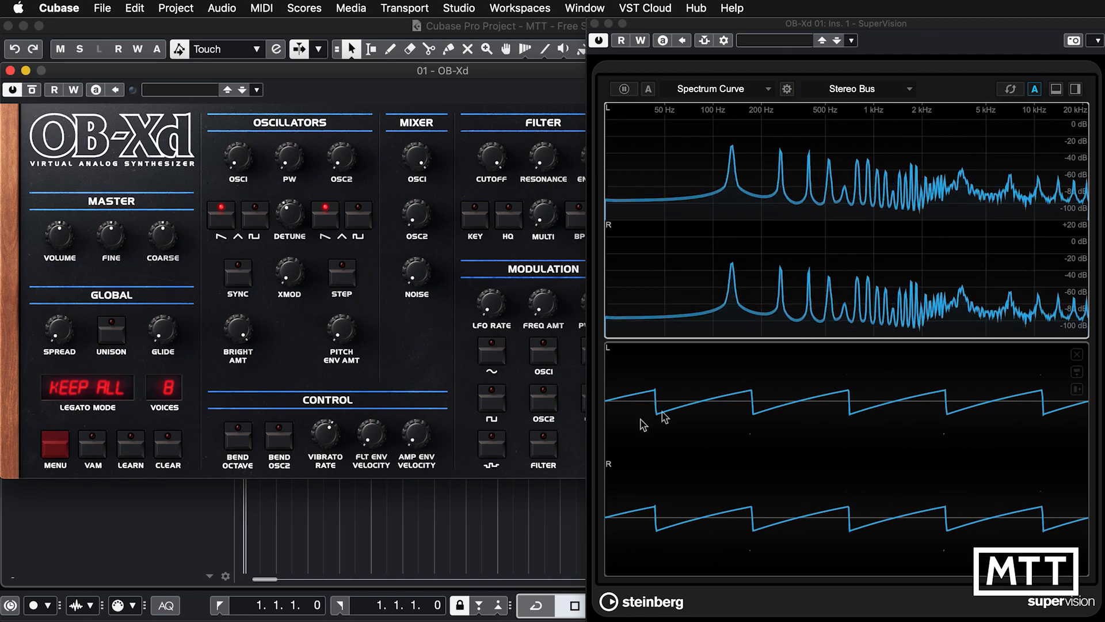
pyautogui.click(254, 216)
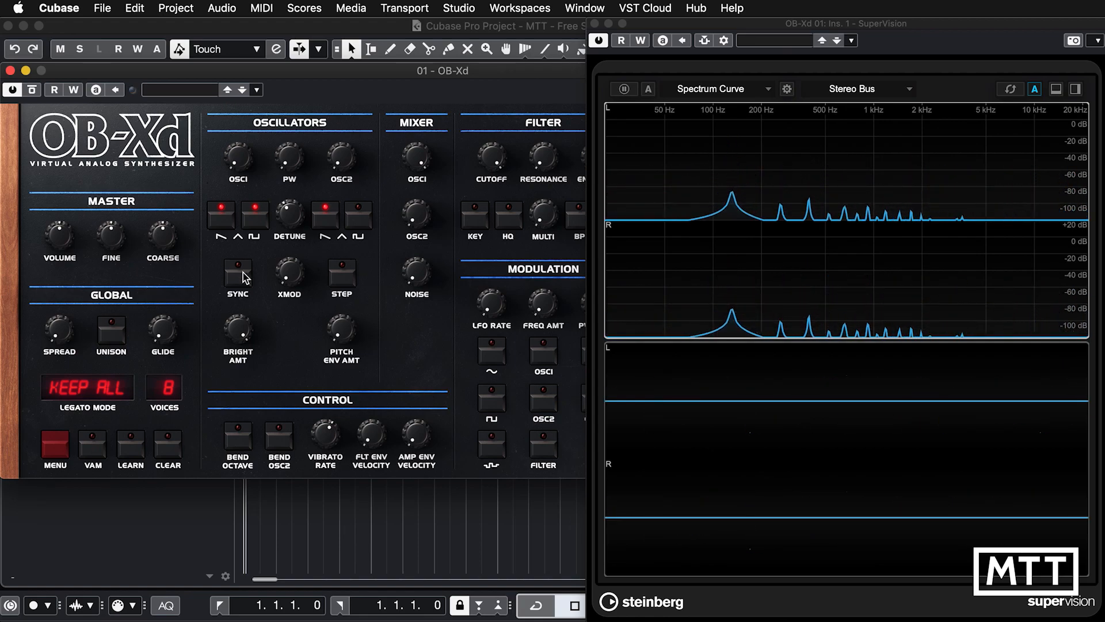
pyautogui.click(228, 226)
pyautogui.click(253, 226)
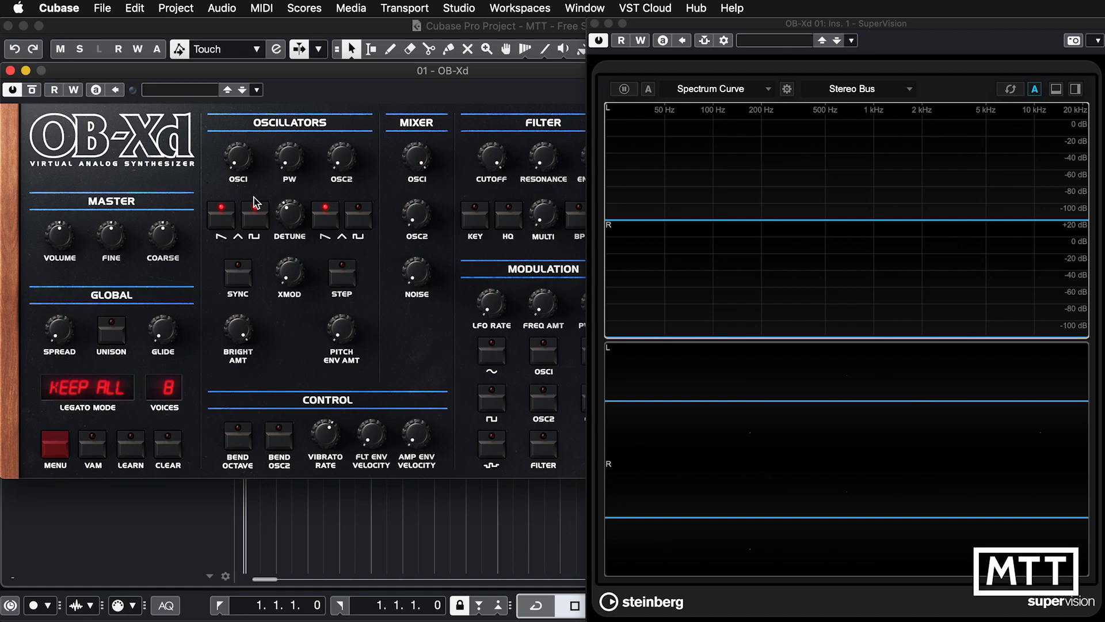
pyautogui.click(252, 216)
pyautogui.click(223, 221)
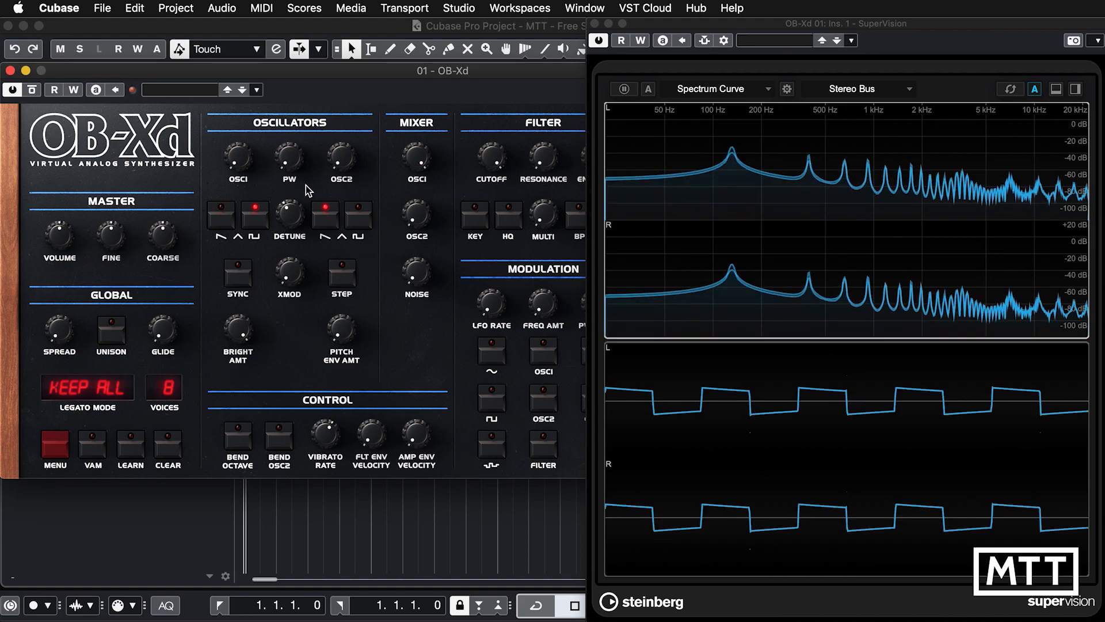
# Step: Sweep the PW control up and down to audition oscillator 1's pulse from square to narrow
pyautogui.moveTo(288, 165); pyautogui.dragTo(295, 69)
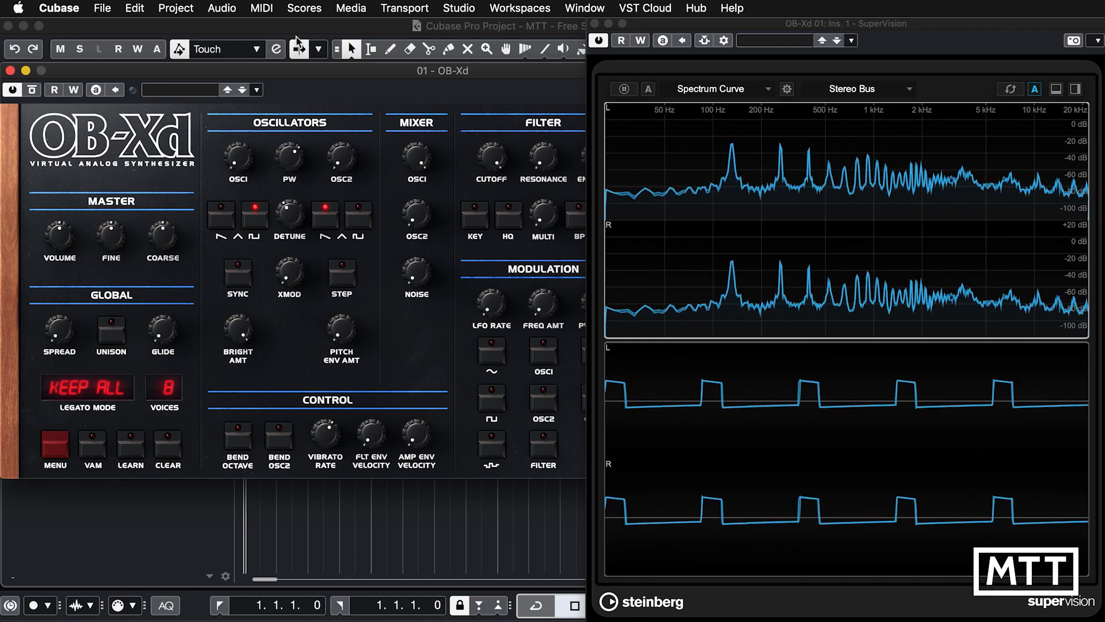
pyautogui.scroll(5, 289, 162)
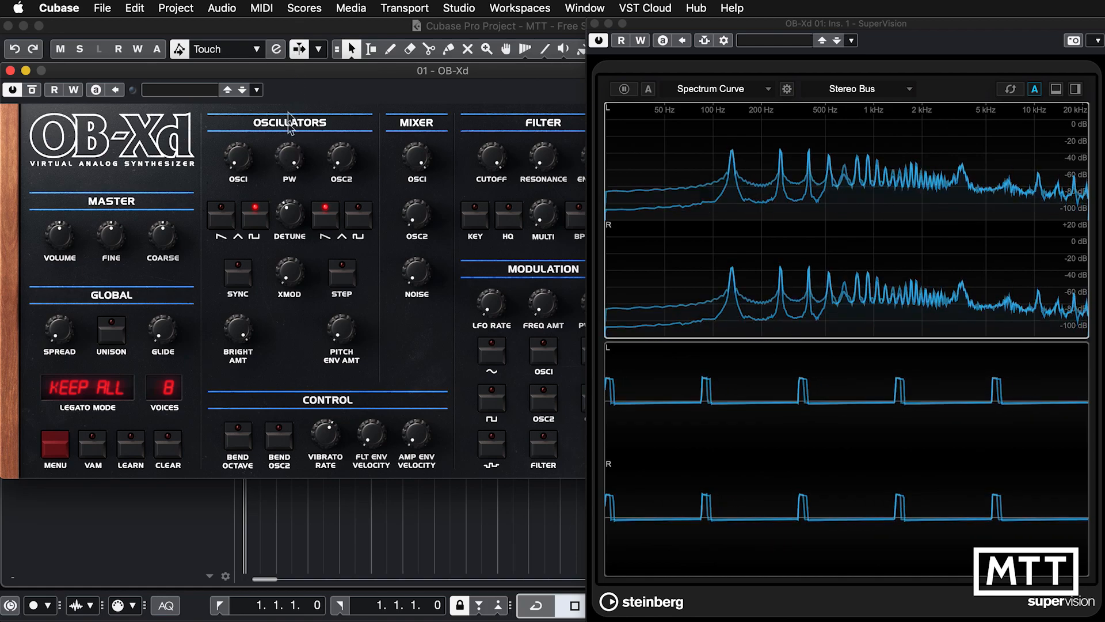
pyautogui.moveTo(289, 172); pyautogui.dragTo(276, 230)
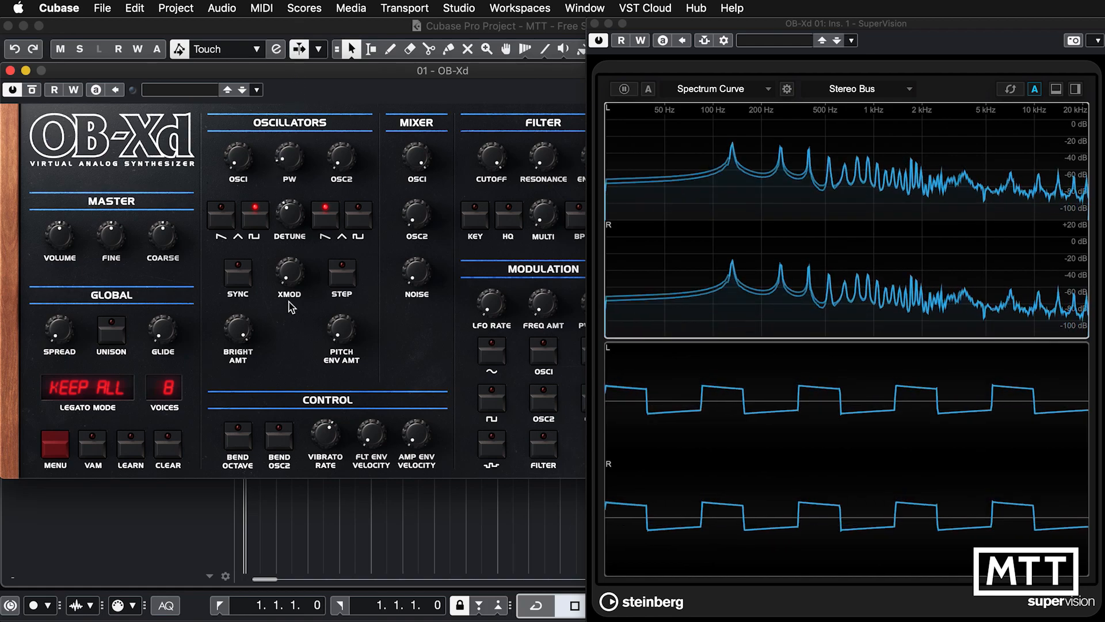
pyautogui.scroll(-5, 290, 176)
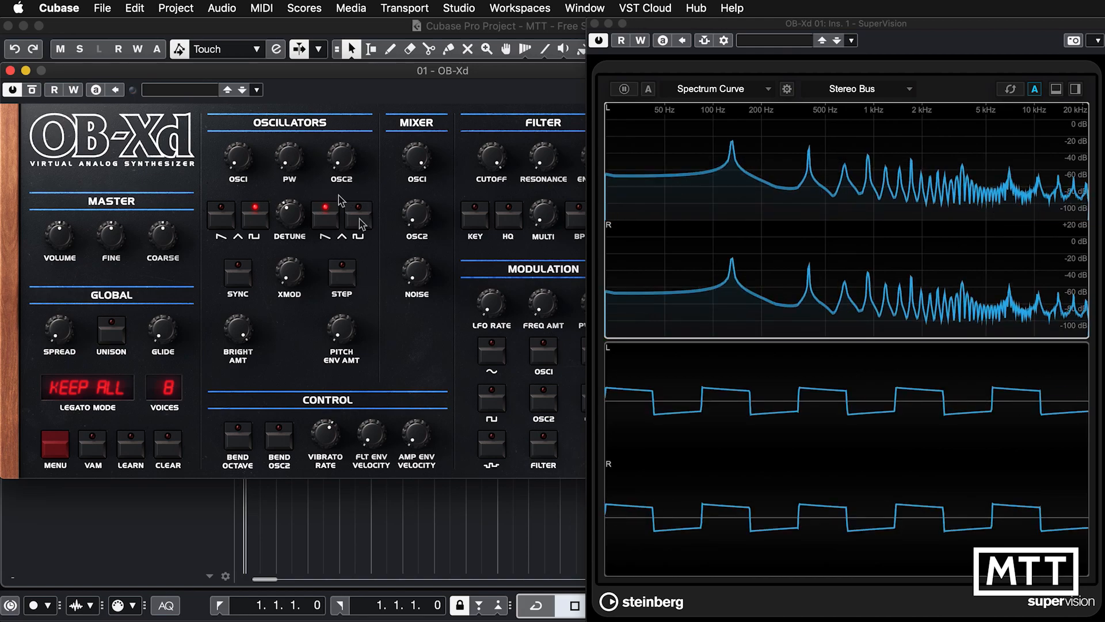
pyautogui.moveTo(283, 163); pyautogui.dragTo(302, 10)
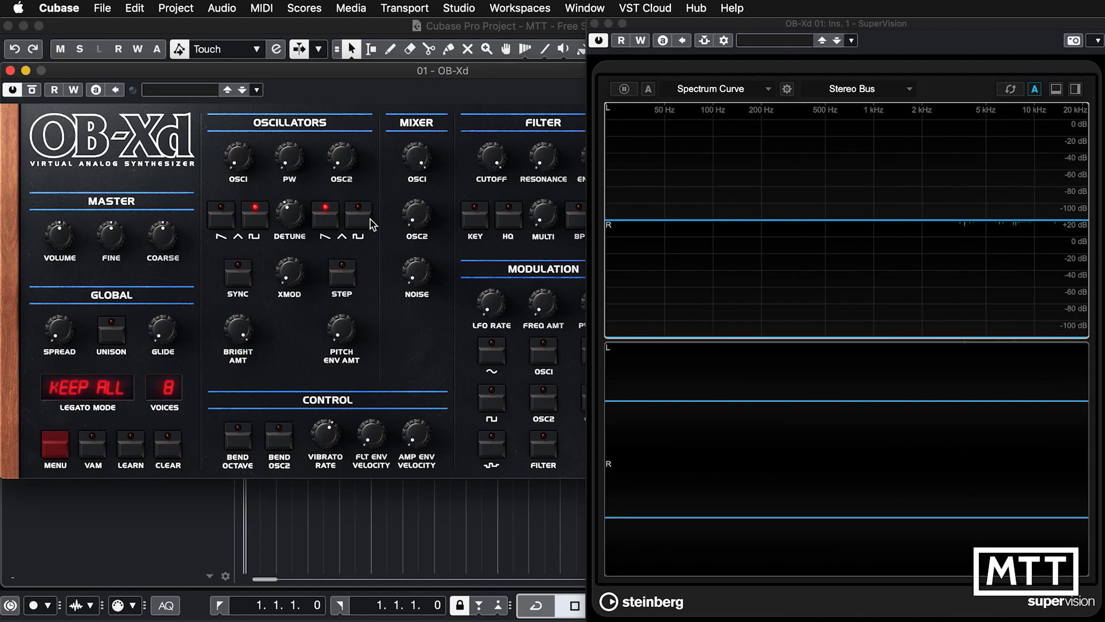
# Step: Bring oscillator 2 up in the mixer and sweep Detune to audition the two oscillators against each other
pyautogui.moveTo(412, 225); pyautogui.dragTo(414, 29)
pyautogui.moveTo(289, 219); pyautogui.dragTo(290, 228)
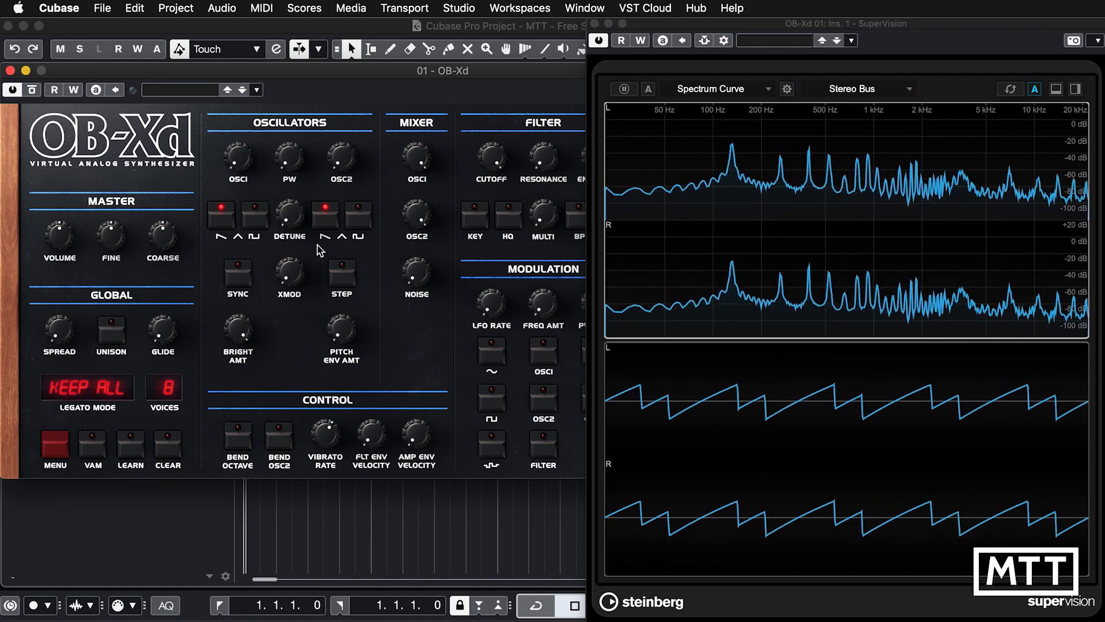
pyautogui.moveTo(288, 224); pyautogui.dragTo(288, 90)
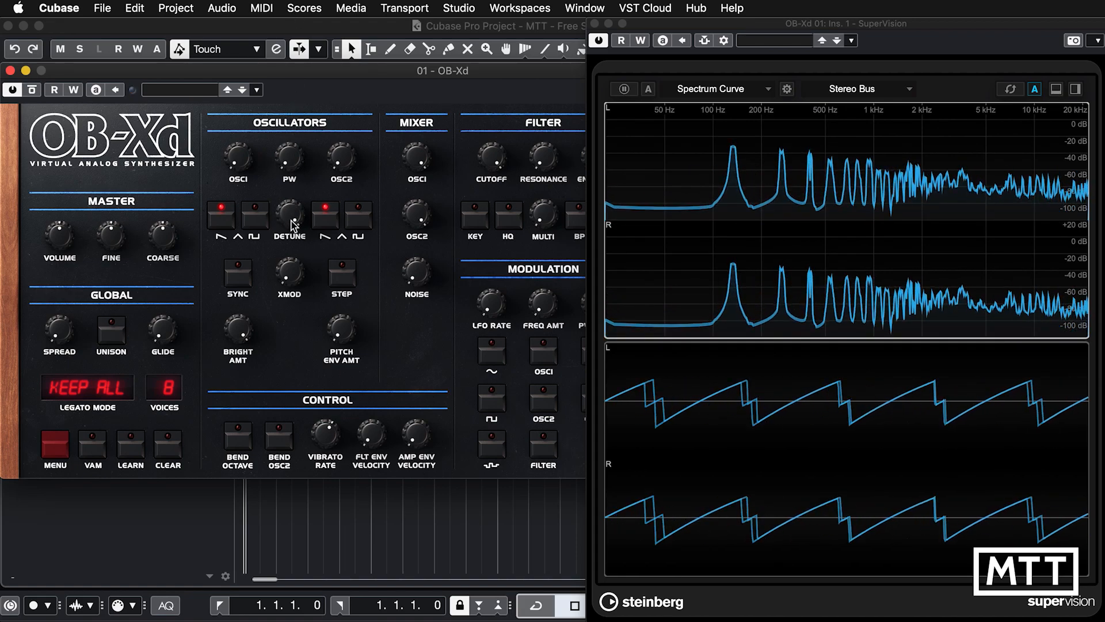
pyautogui.moveTo(291, 218); pyautogui.dragTo(291, 373)
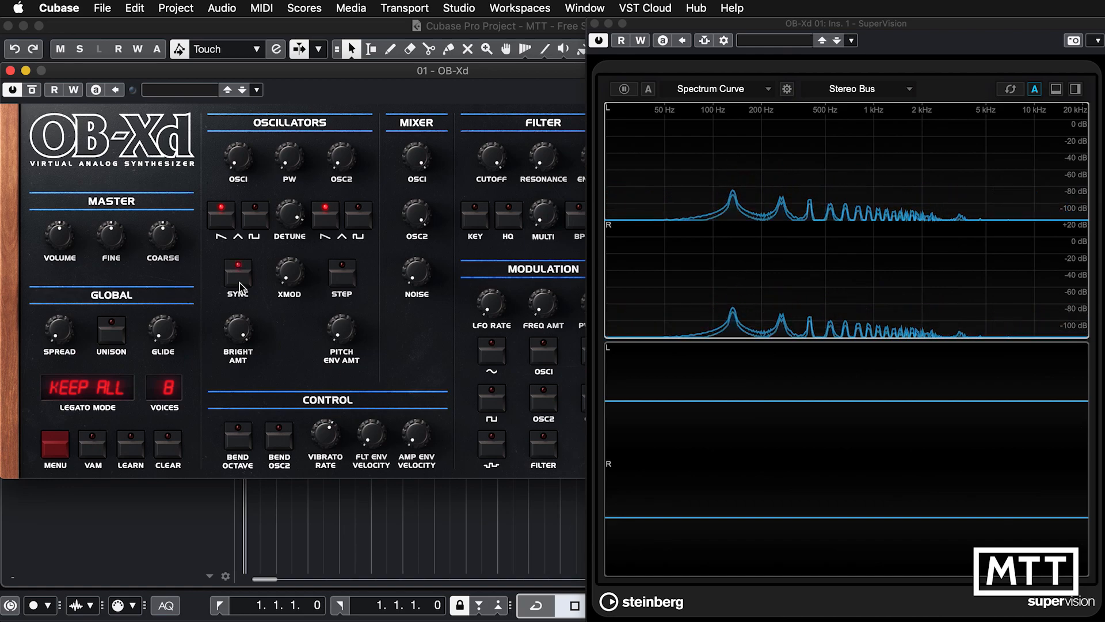
# Step: Audition the oscillators with Sync on and off, and adjust oscillator 2's pitch with Sync disabled
pyautogui.click(238, 273)
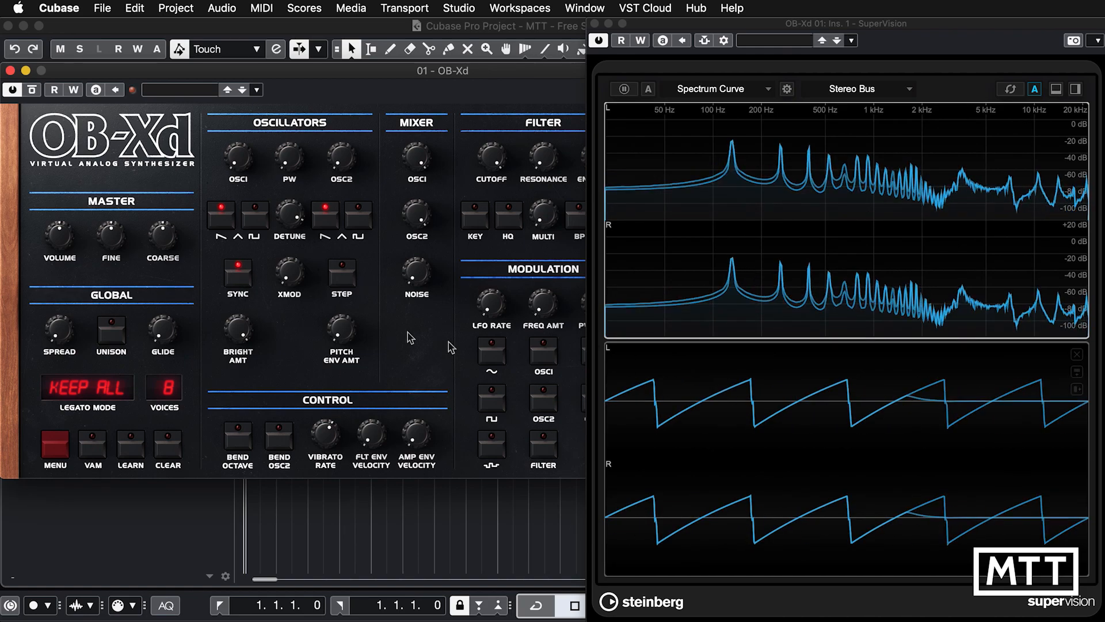
pyautogui.click(239, 275)
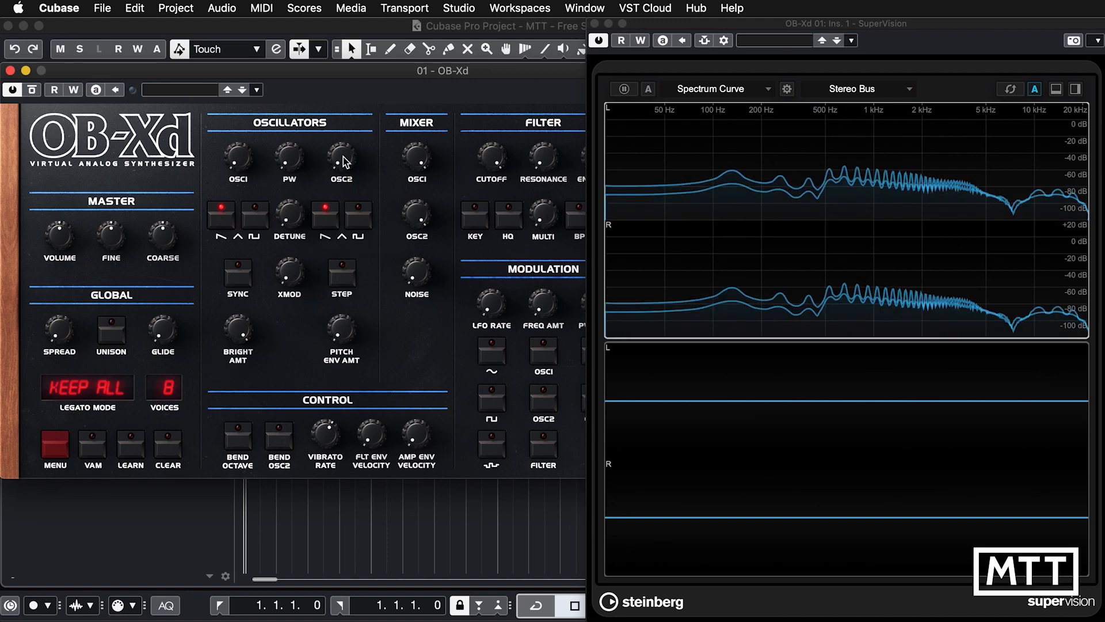
pyautogui.moveTo(339, 143)
pyautogui.mouseDown()
pyautogui.moveTo(343, 128)
pyautogui.moveTo(342, 153)
pyautogui.mouseUp()
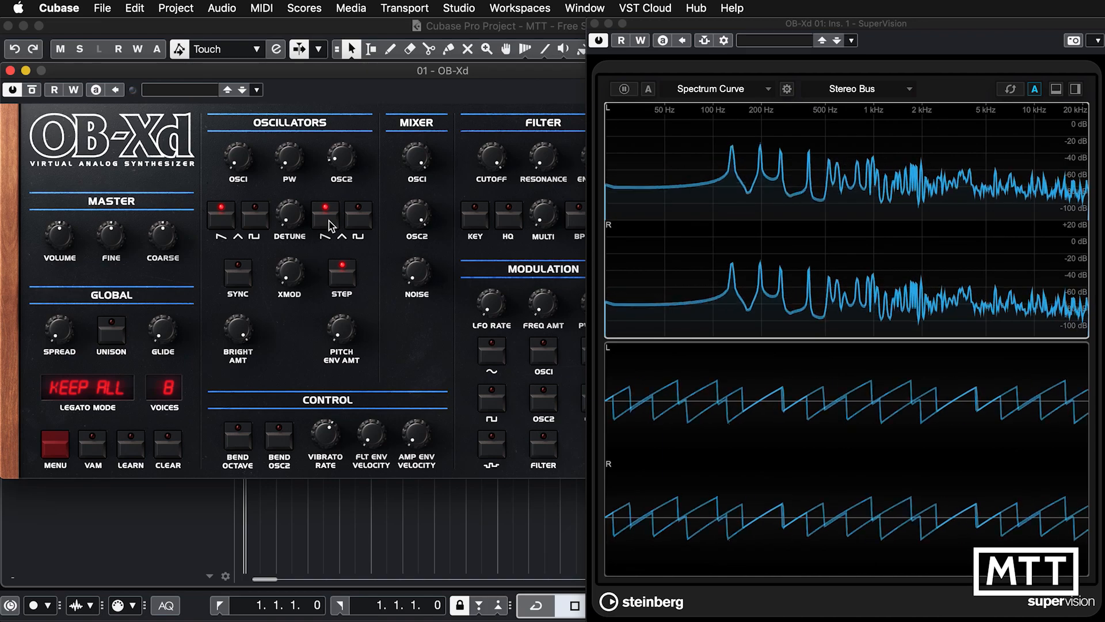
# Step: Enable Sync and sweep oscillator 2's pitch with Step active, then switch Step off
pyautogui.click(239, 279)
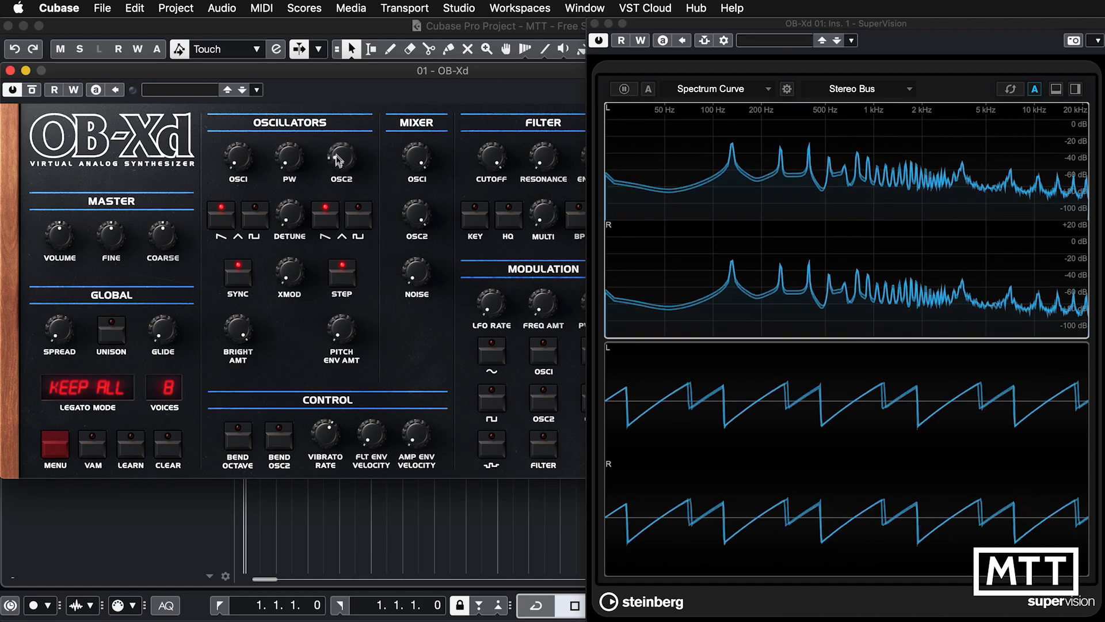
pyautogui.moveTo(340, 145); pyautogui.dragTo(345, 129)
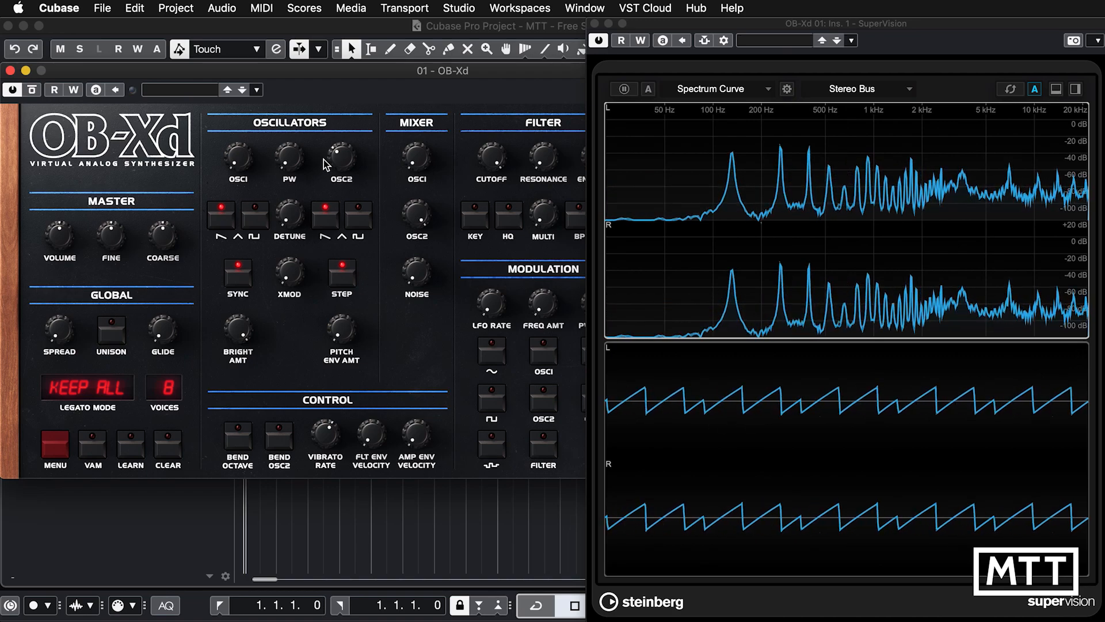
pyautogui.moveTo(334, 164)
pyautogui.mouseDown()
pyautogui.moveTo(343, 123)
pyautogui.moveTo(338, 170)
pyautogui.moveTo(339, 145)
pyautogui.mouseUp()
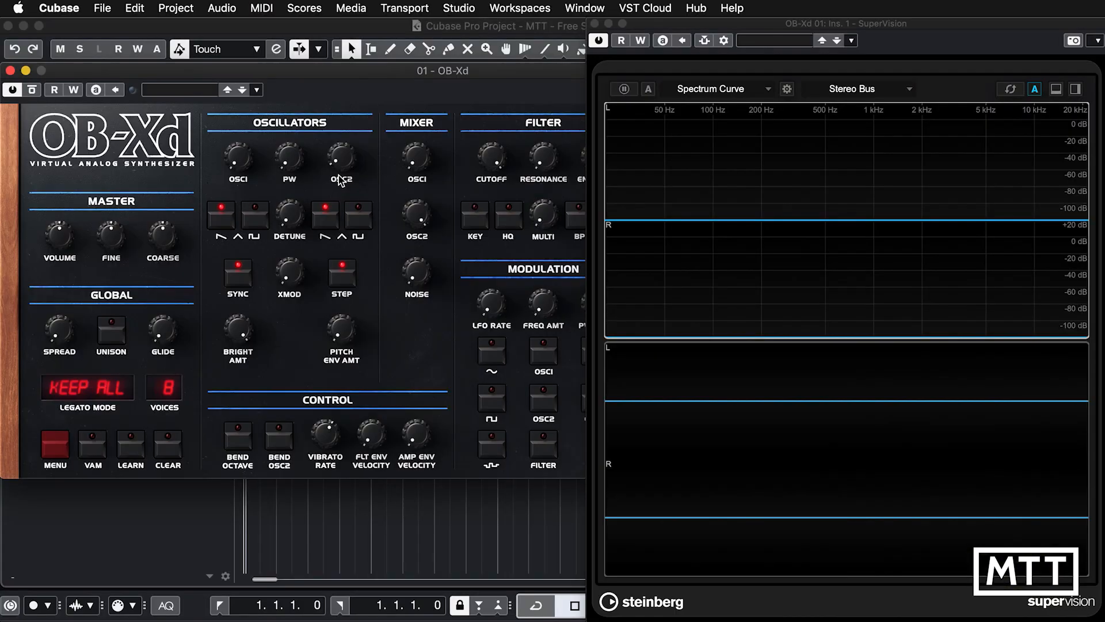
pyautogui.click(334, 269)
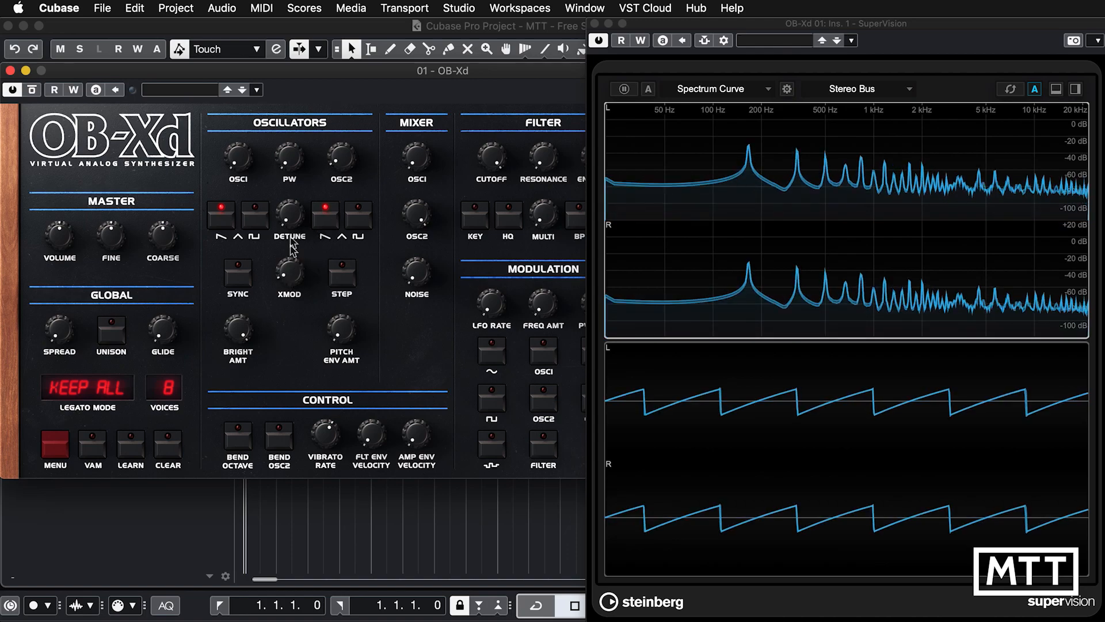
# Step: Raise the XMOD cross-modulation amount and turn oscillator 1 up in the mixer
pyautogui.moveTo(291, 272); pyautogui.dragTo(295, 199)
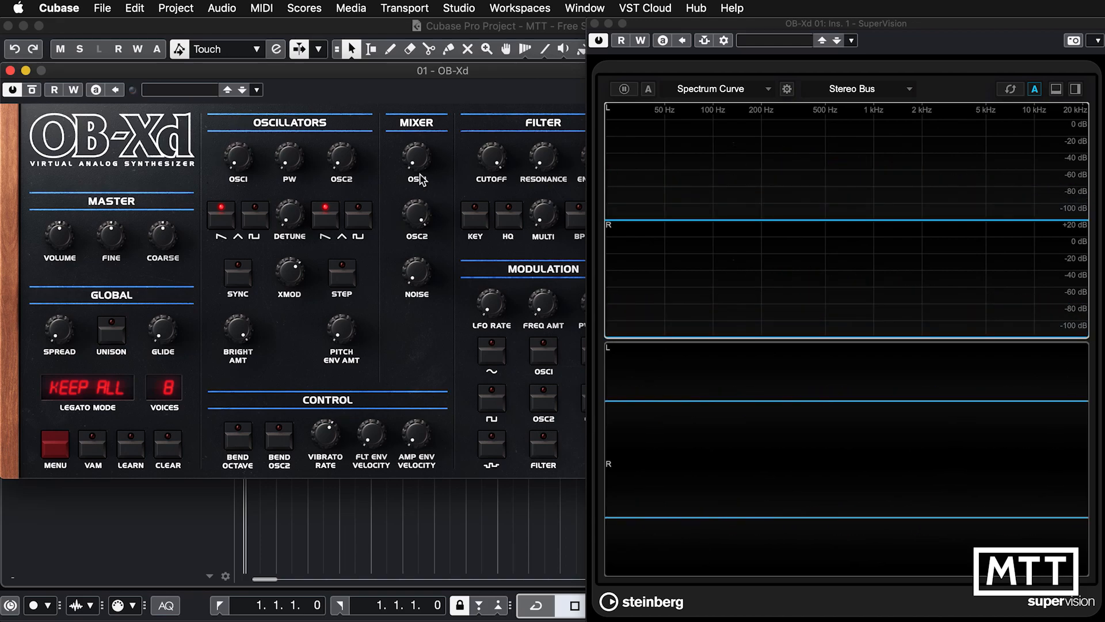
pyautogui.moveTo(418, 167); pyautogui.dragTo(428, 29)
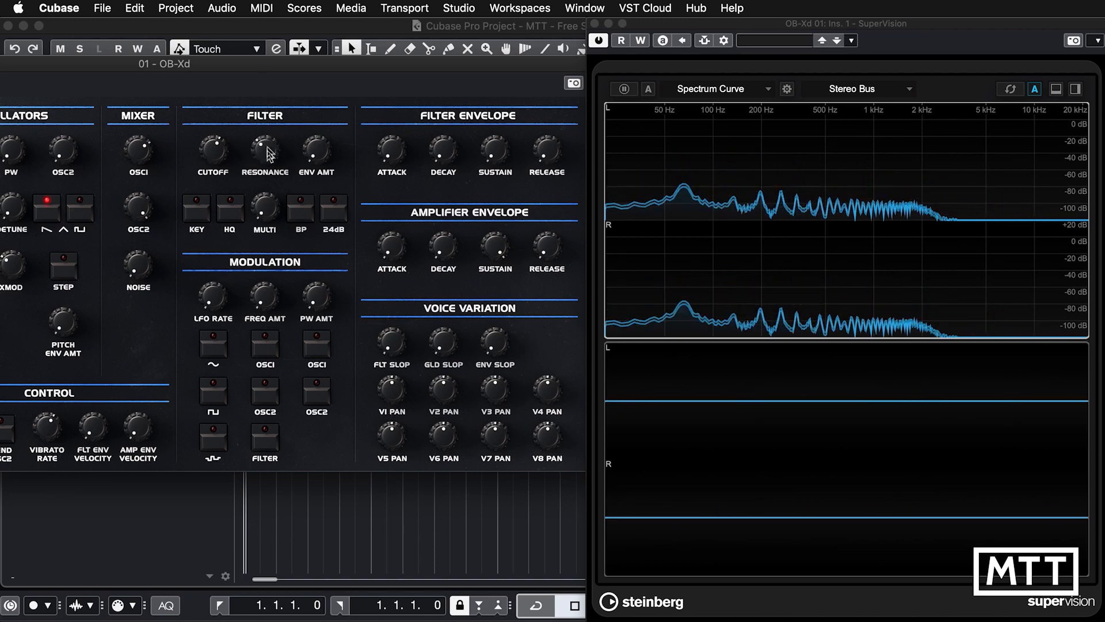
# Step: Raise the filter resonance and audition the filter with HQ on and off, leaving HQ off
pyautogui.moveTo(274, 126); pyautogui.dragTo(277, 108)
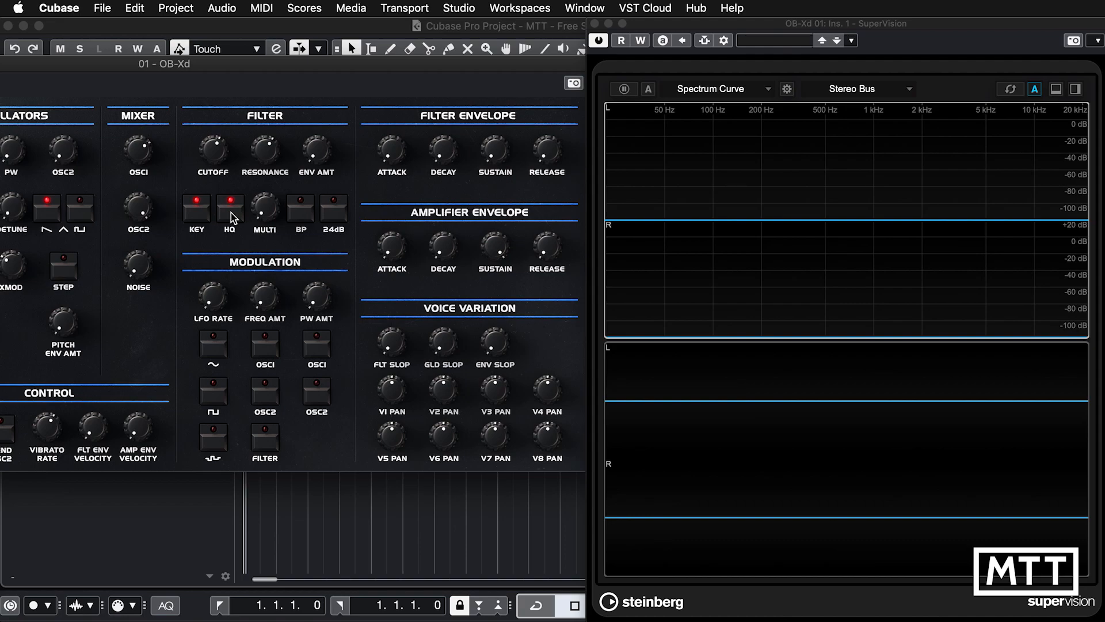
pyautogui.click(231, 212)
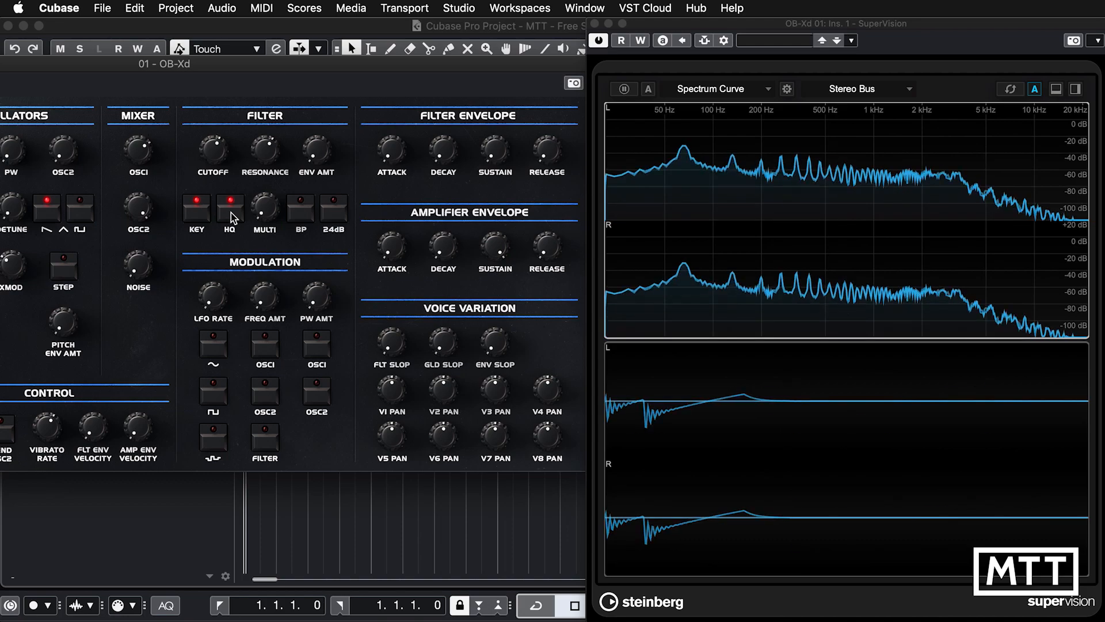
pyautogui.click(230, 213)
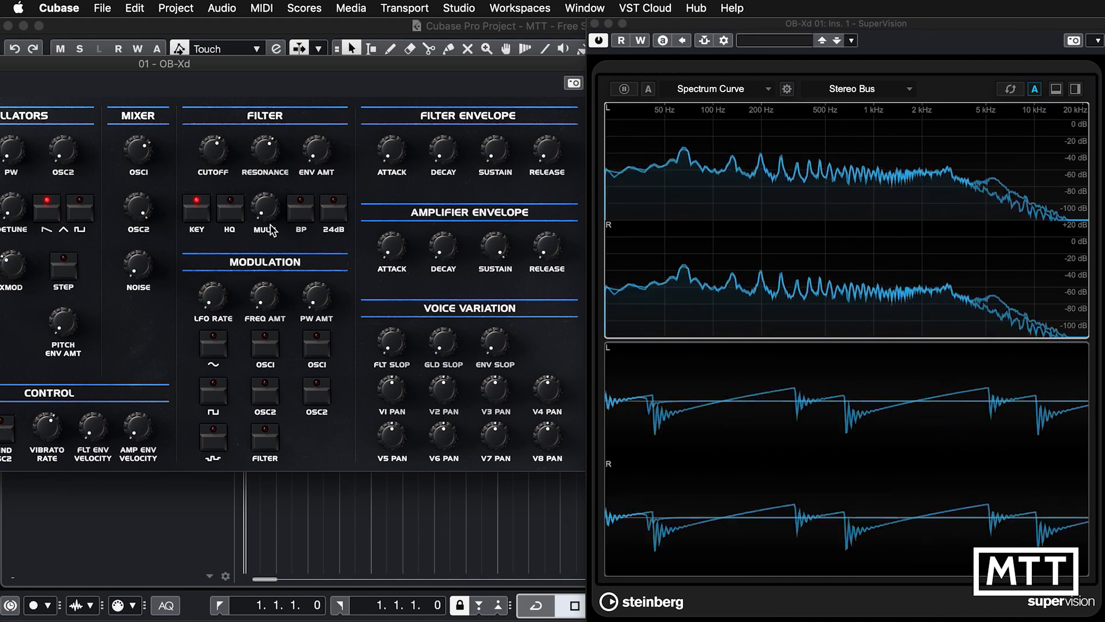
# Step: Sweep the filter's Multi control up and back down to its minimum to audition the filter responses
pyautogui.moveTo(265, 222); pyautogui.dragTo(272, 51)
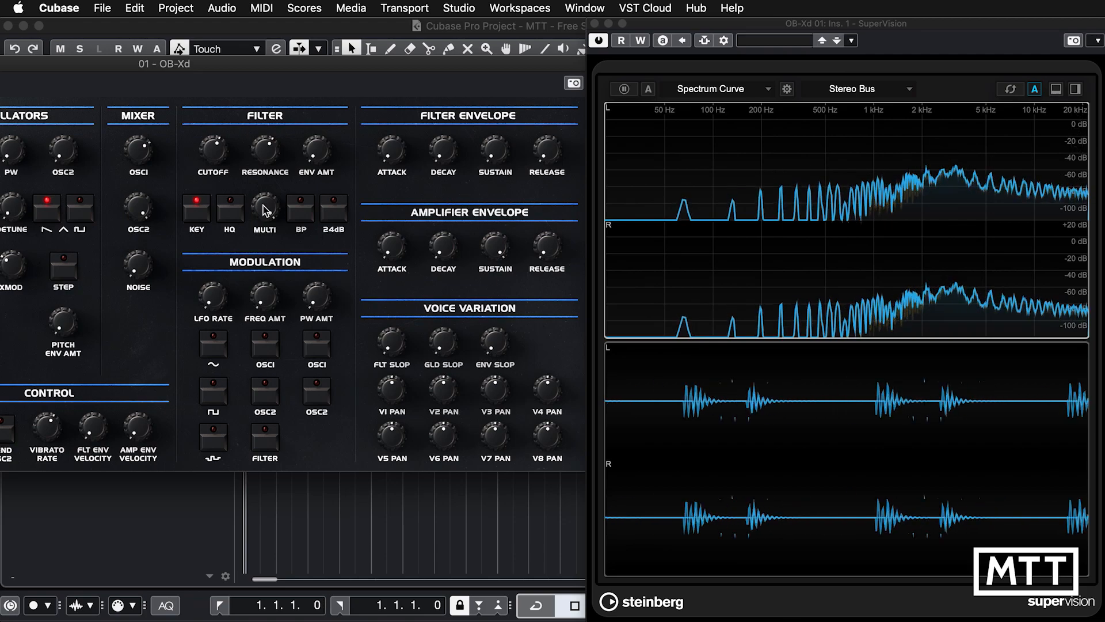
pyautogui.moveTo(264, 210); pyautogui.dragTo(277, 351)
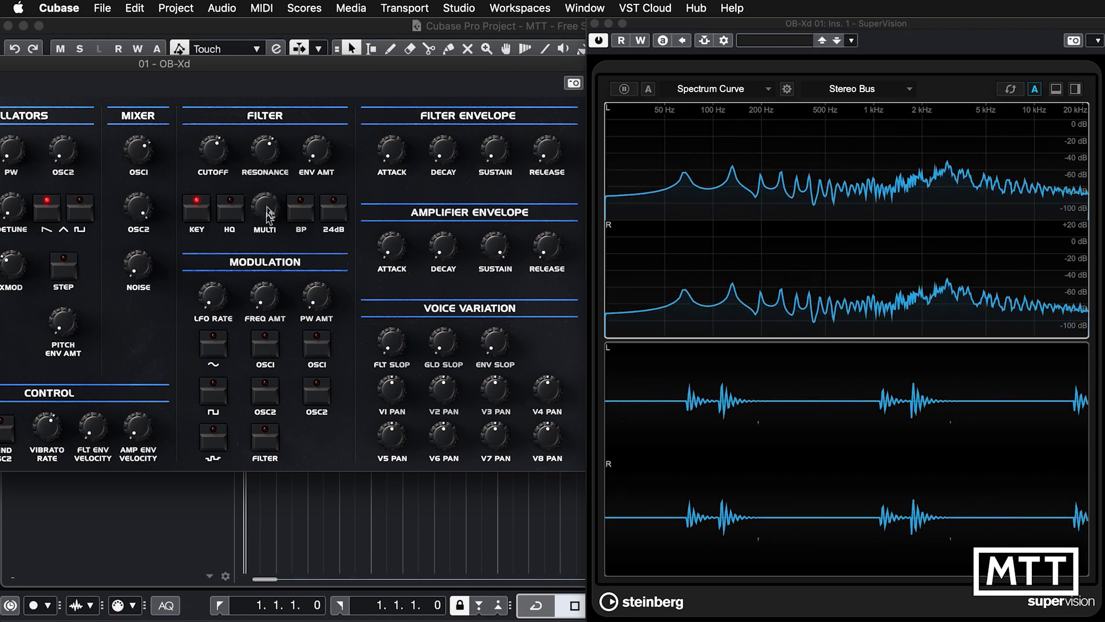
pyautogui.moveTo(267, 215); pyautogui.dragTo(288, 397)
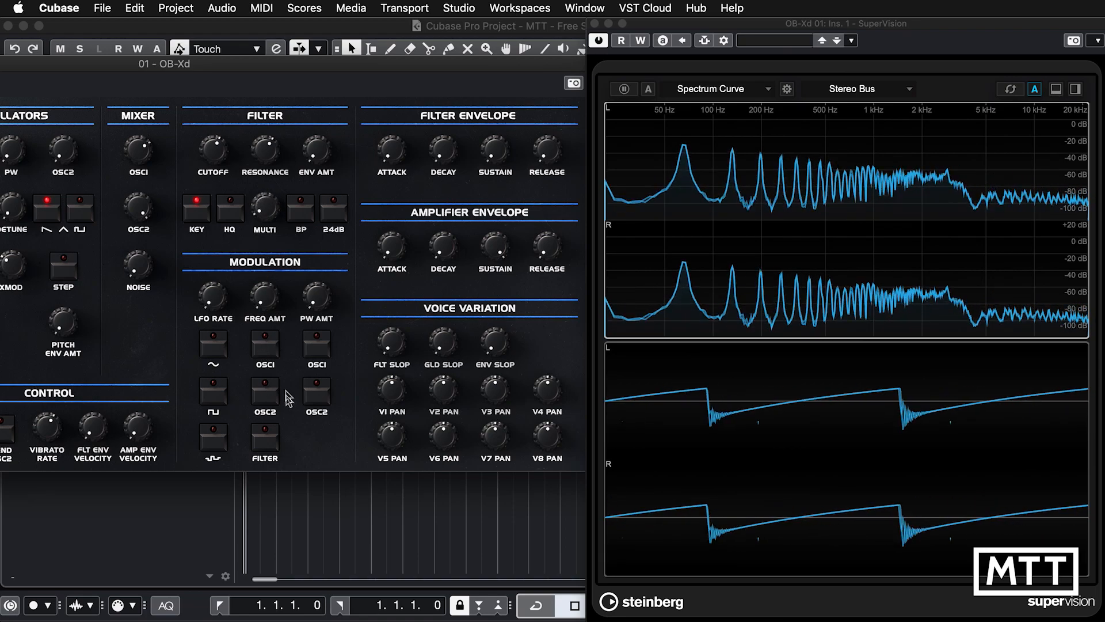
# Step: Enable the filter's 24dB mode and toggle BP for comparison, leaving BP off
pyautogui.click(339, 214)
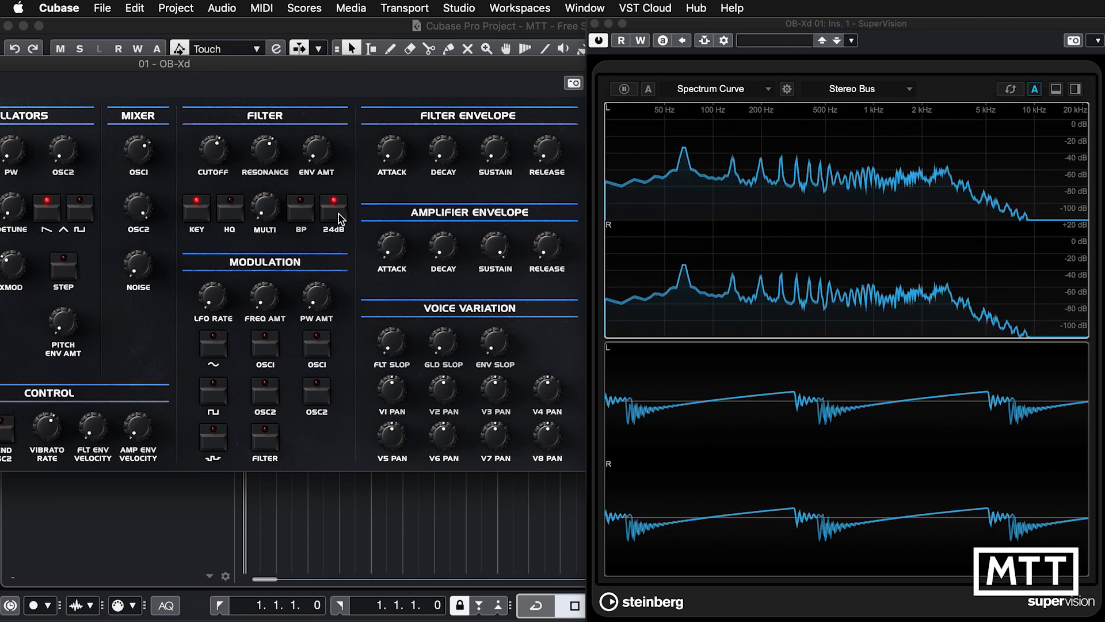
pyautogui.moveTo(1017, 217)
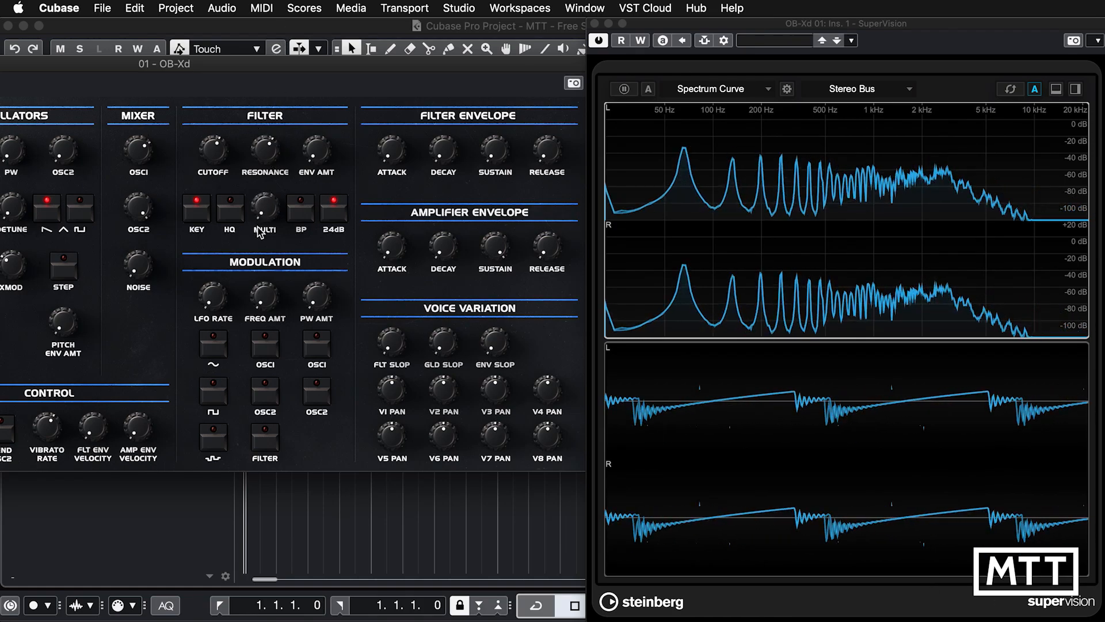
pyautogui.click(302, 218)
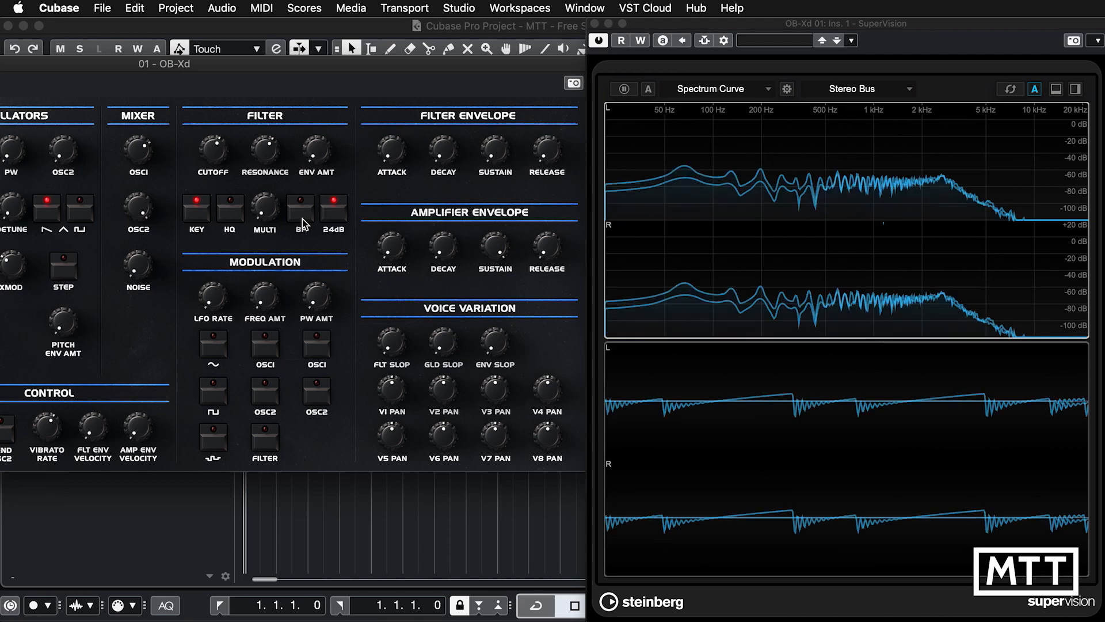
pyautogui.click(302, 219)
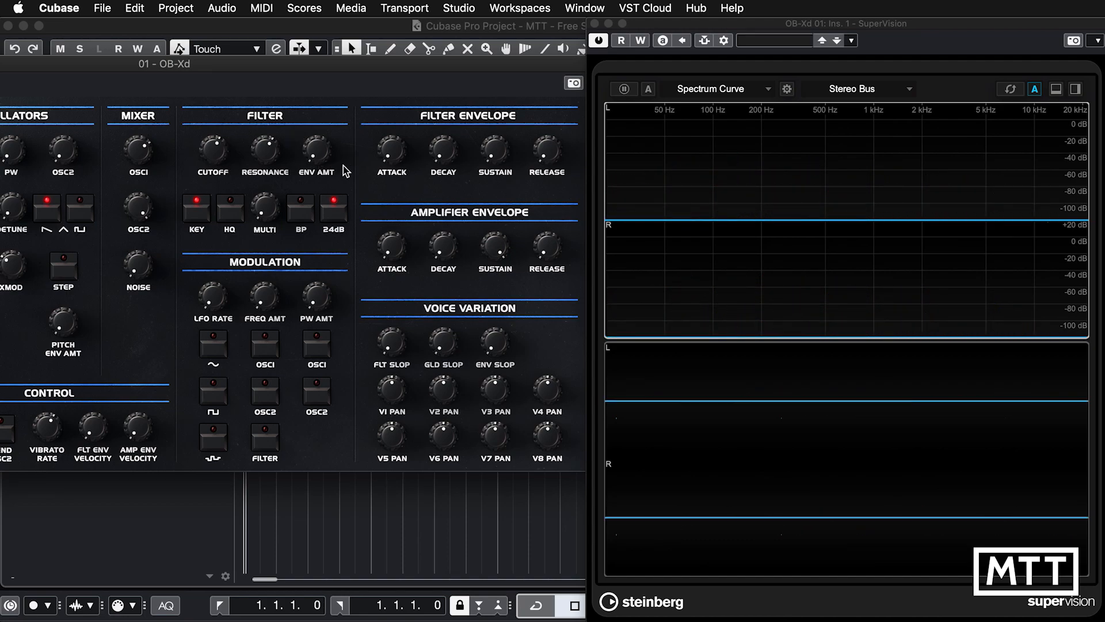
# Step: Raise the filter envelope's attack and decay, and reduce the filter's envelope amount while auditioning
pyautogui.moveTo(389, 160); pyautogui.dragTo(388, 81)
pyautogui.moveTo(447, 147); pyautogui.dragTo(451, 87)
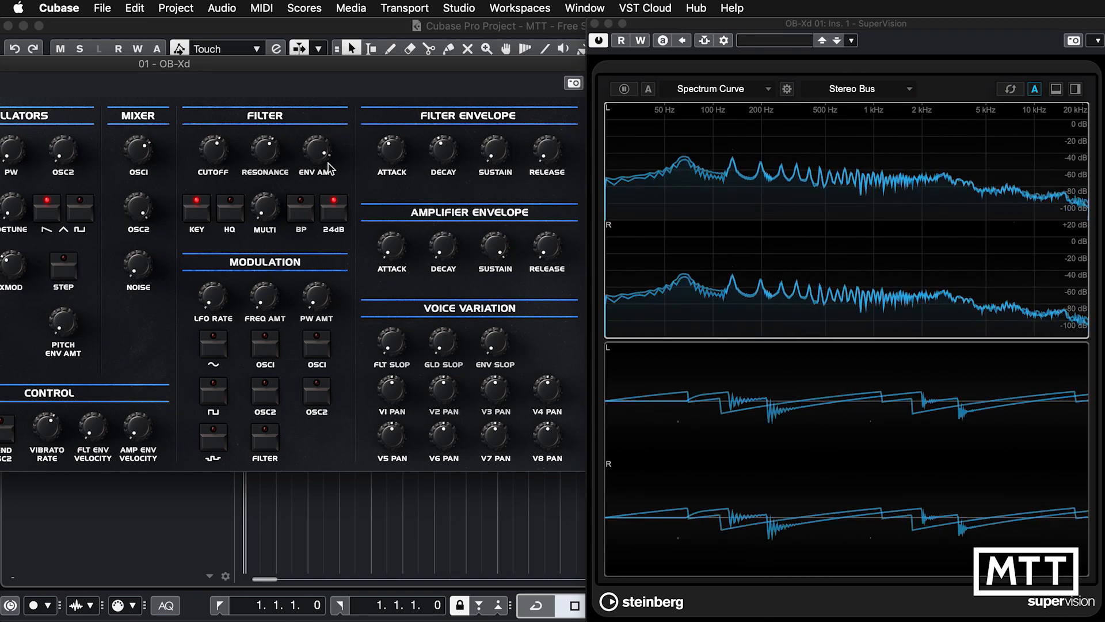
pyautogui.moveTo(330, 167); pyautogui.dragTo(319, 222)
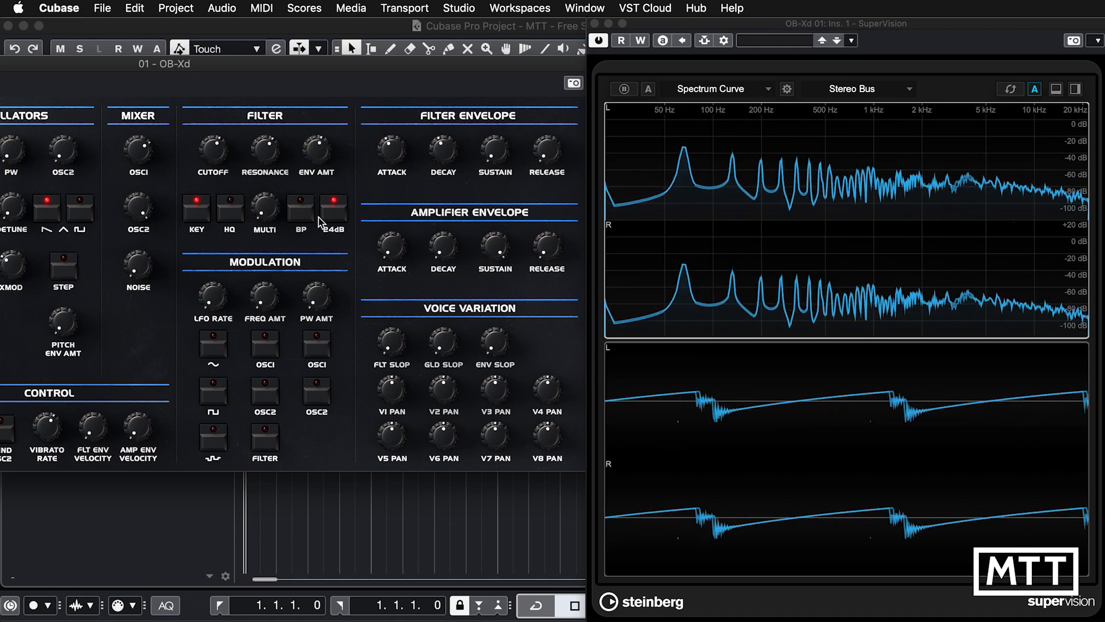
pyautogui.moveTo(316, 153); pyautogui.dragTo(316, 196)
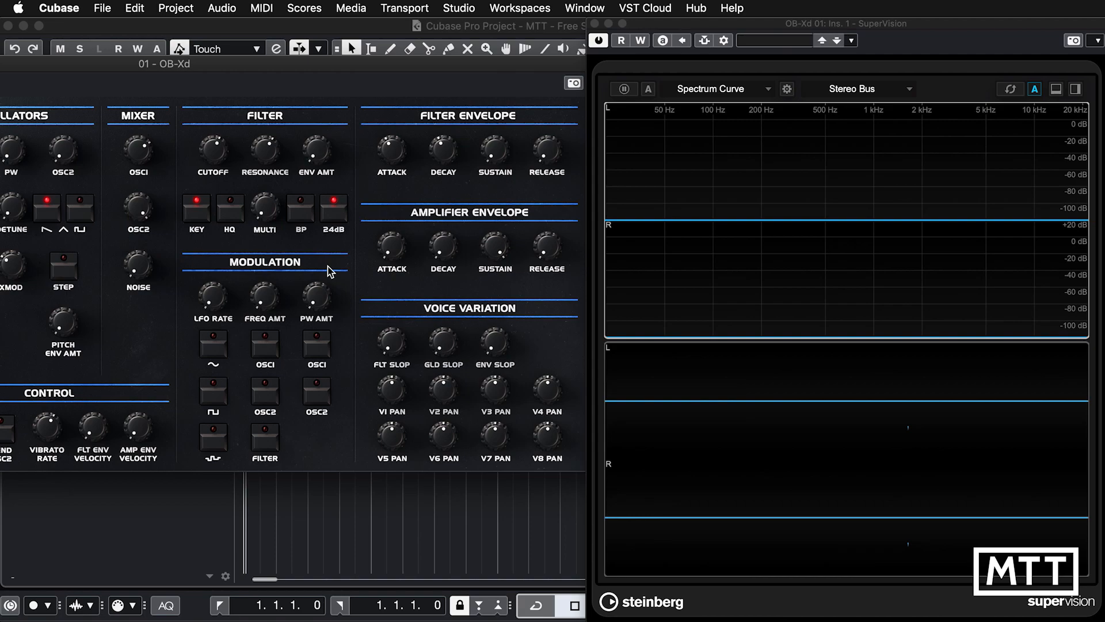
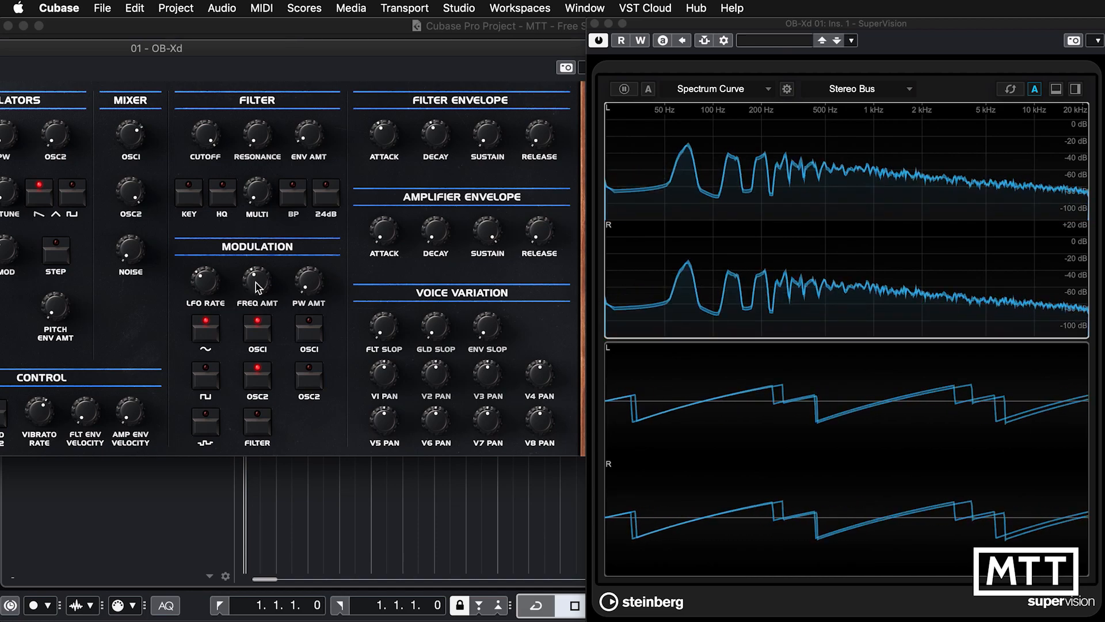
# Step: Sweep the LFO rate down and back up, and reduce the frequency modulation amount applied to the oscillators
pyautogui.moveTo(201, 288); pyautogui.dragTo(218, 340)
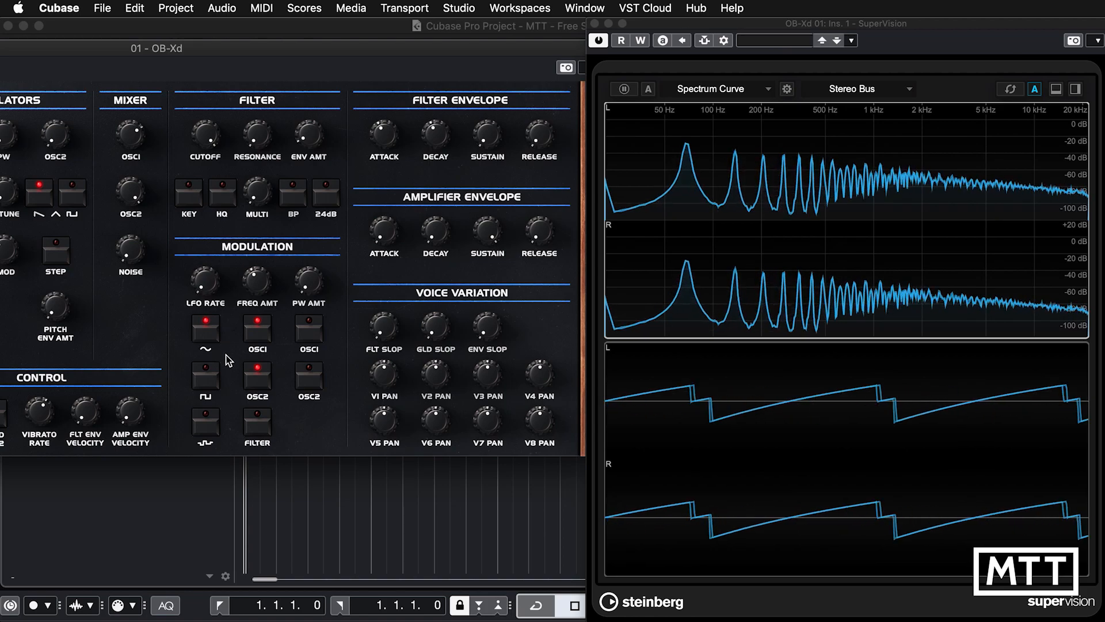
pyautogui.moveTo(228, 360); pyautogui.dragTo(204, 241)
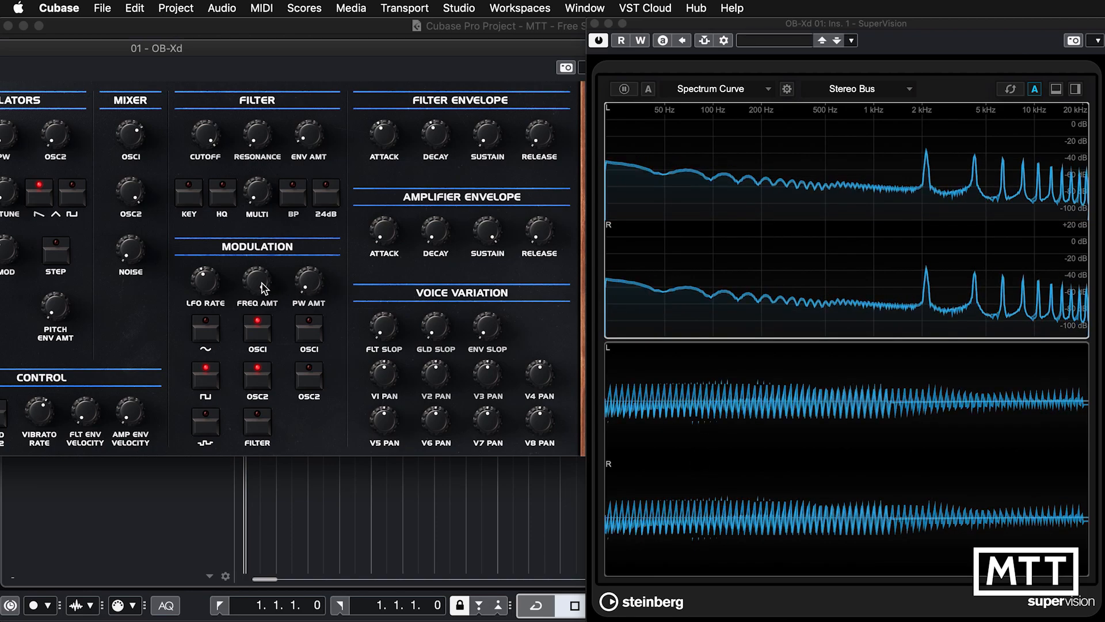
pyautogui.moveTo(260, 282); pyautogui.dragTo(260, 306)
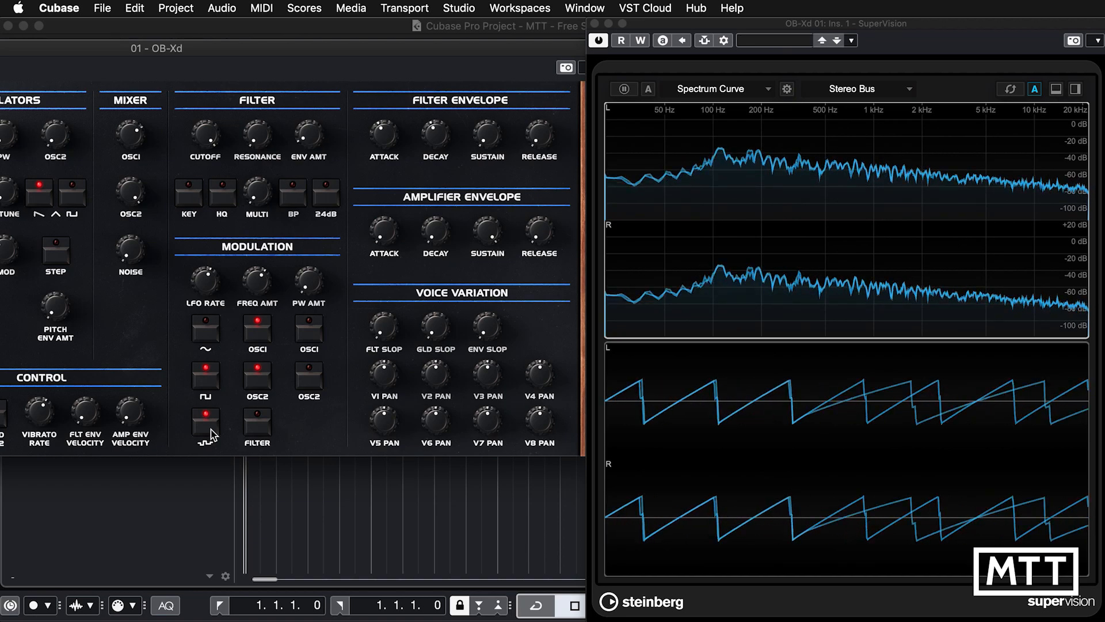
# Step: Audition combinations of the sine, square and sample-and-hold LFO waves, leaving sine and square on
pyautogui.click(206, 331)
pyautogui.click(212, 385)
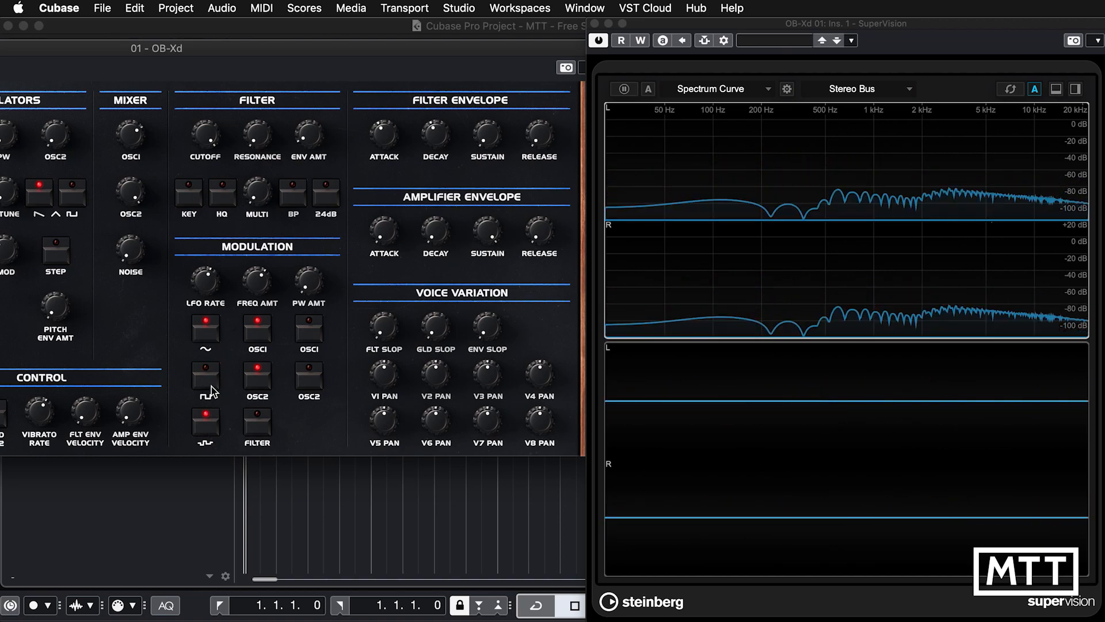
pyautogui.click(206, 377)
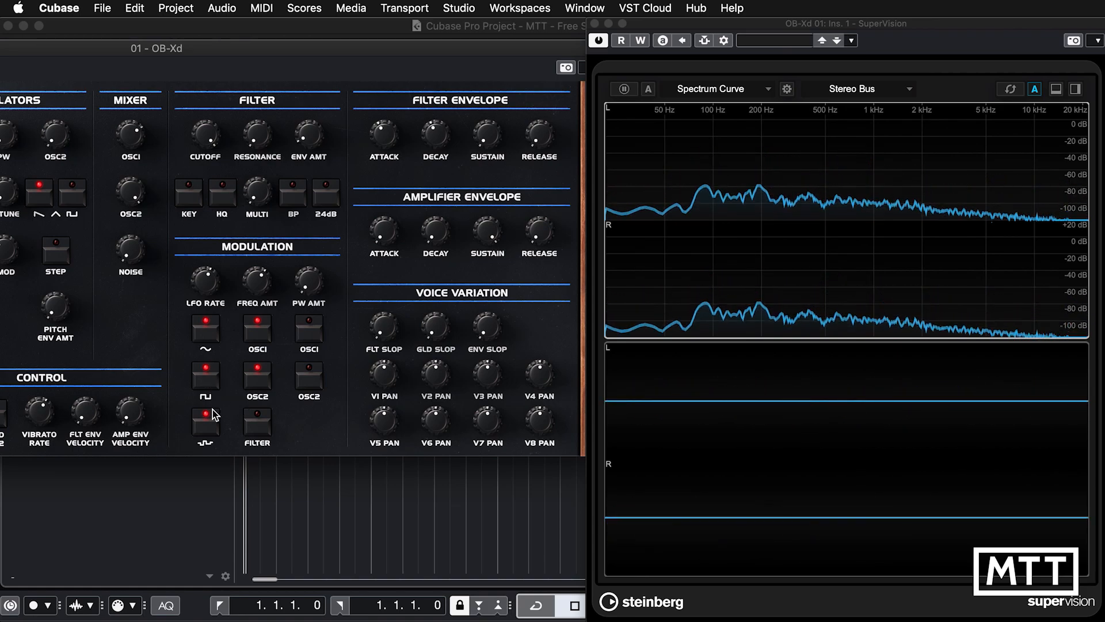
pyautogui.click(212, 425)
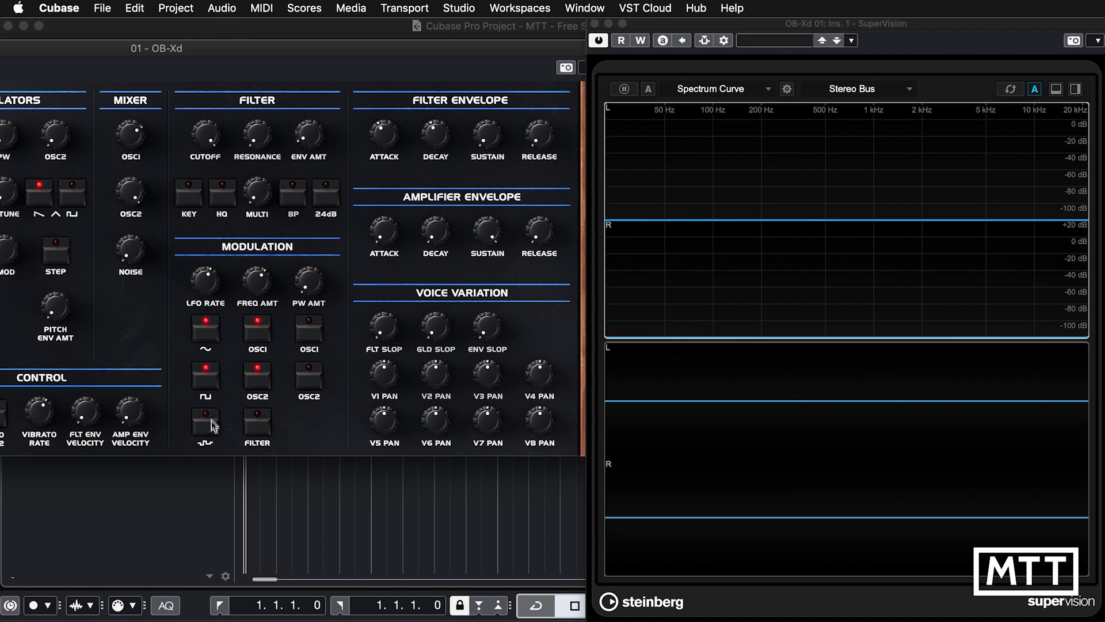
# Step: Switch off the LFO's square wave, route the sine LFO to the filter, and raise the frequency modulation amount
pyautogui.click(205, 385)
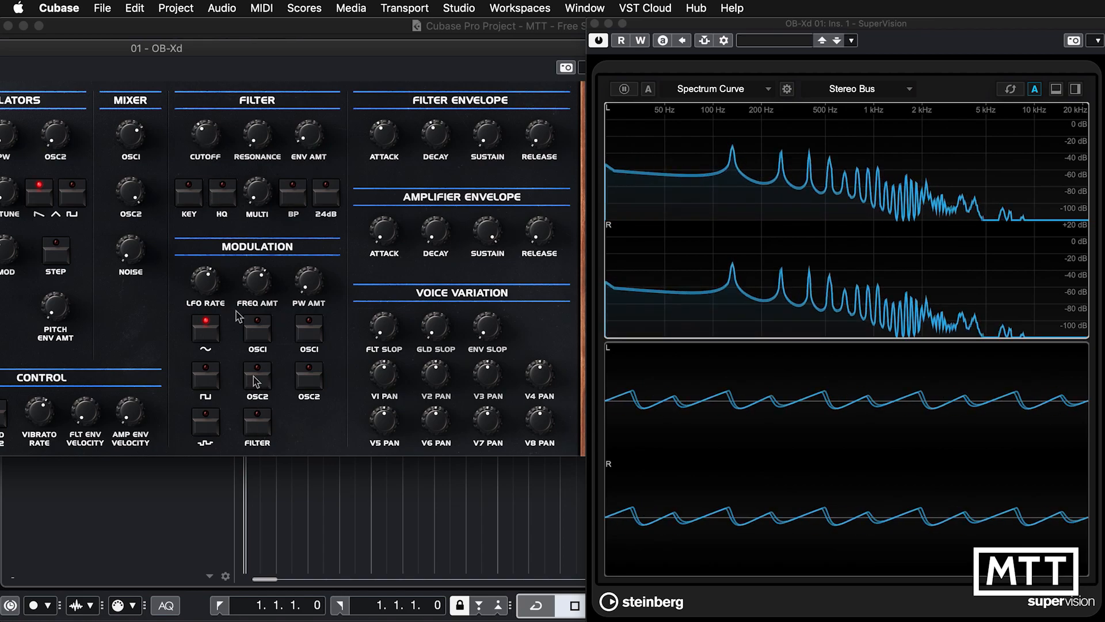
pyautogui.click(257, 427)
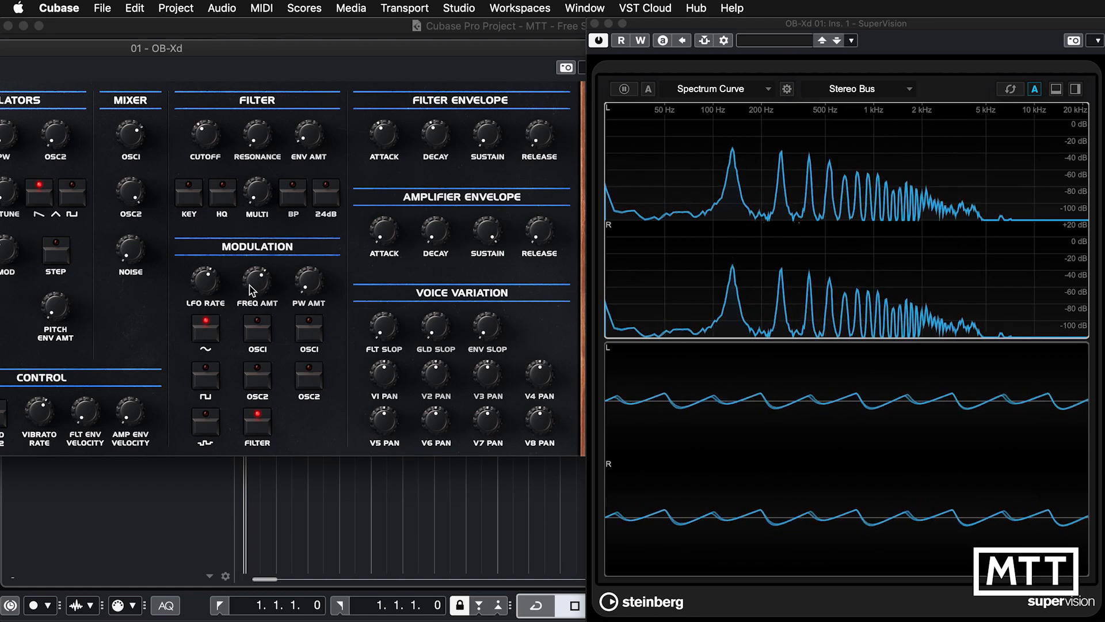
pyautogui.moveTo(250, 285); pyautogui.dragTo(243, 256)
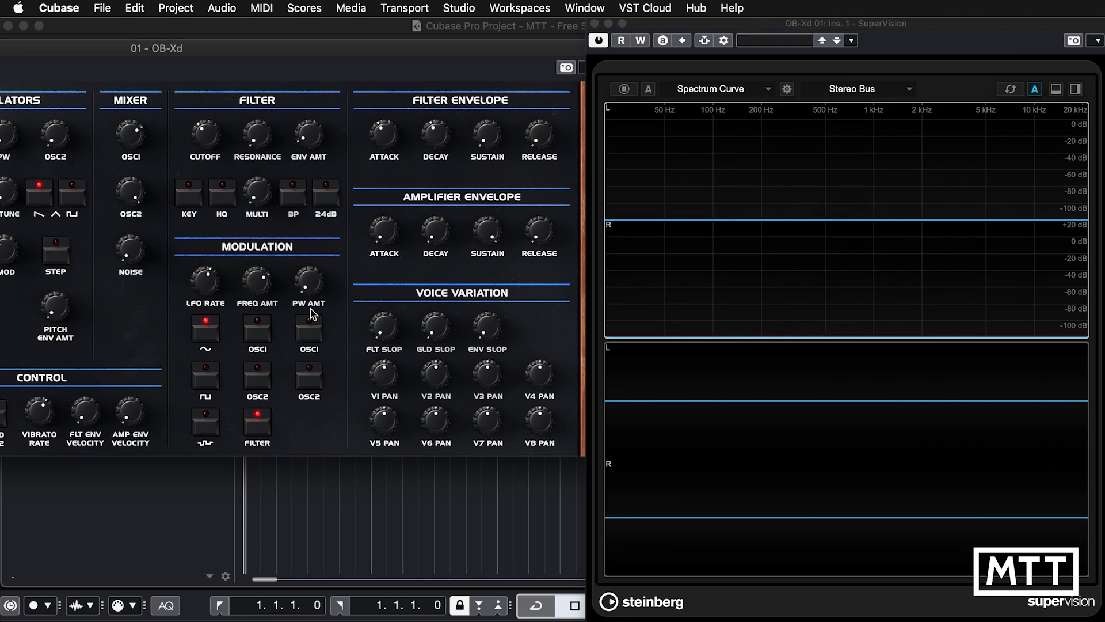
# Step: Move the plug-in window to reveal the oscillators and enable the pulse wave on both of them
pyautogui.moveTo(246, 52); pyautogui.dragTo(473, 50)
pyautogui.click(292, 186)
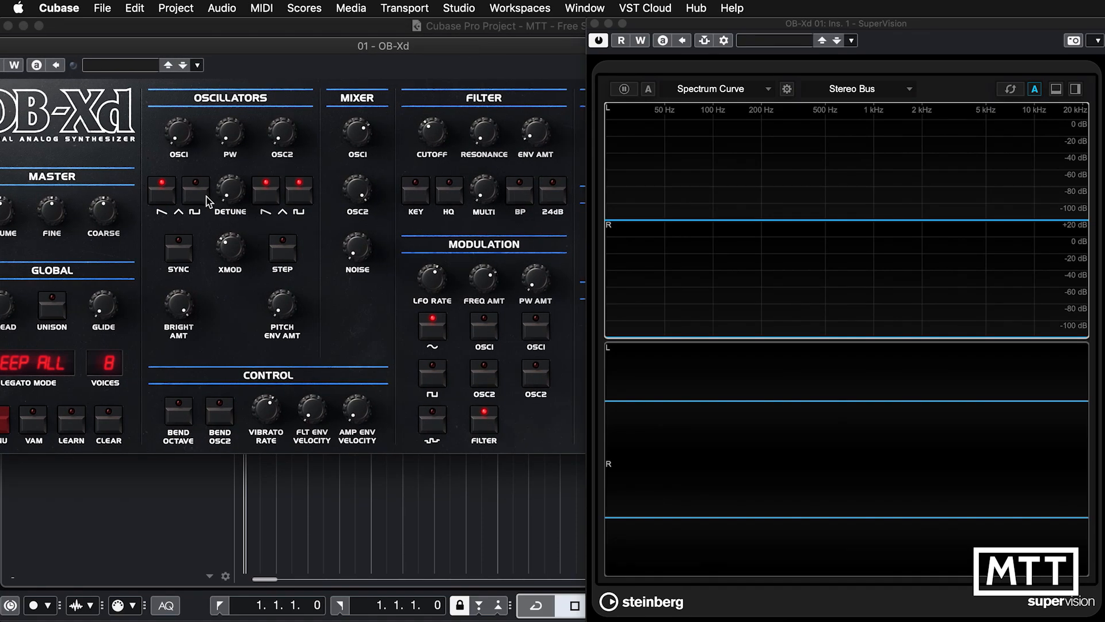
pyautogui.click(195, 194)
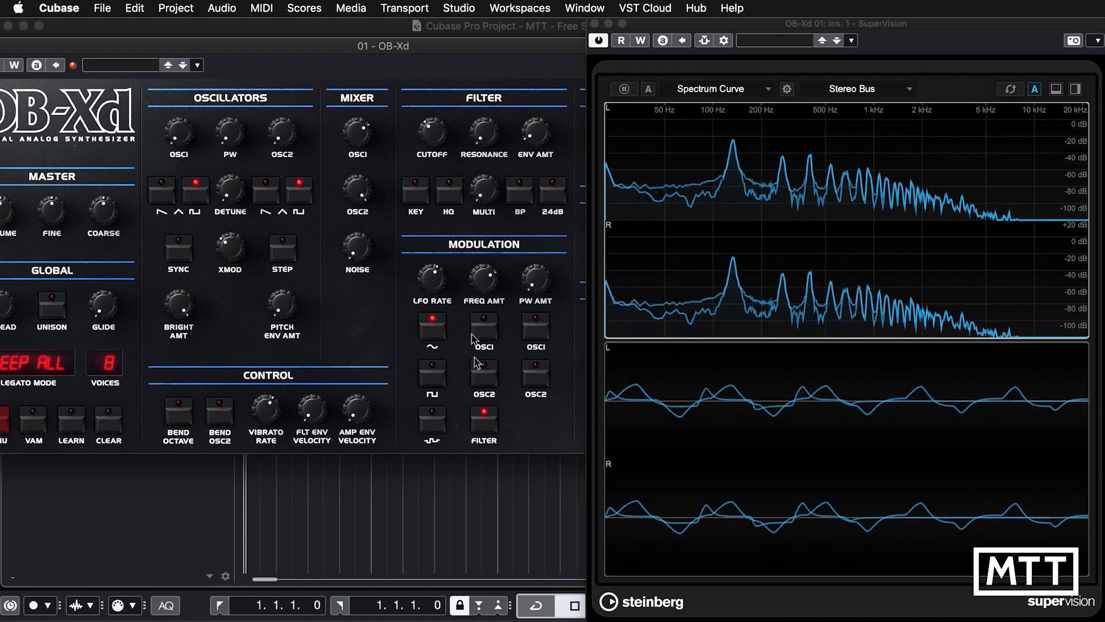
# Step: Turn off the LFO's filter routing and route pulse-width modulation to oscillators 1 and 2
pyautogui.click(487, 416)
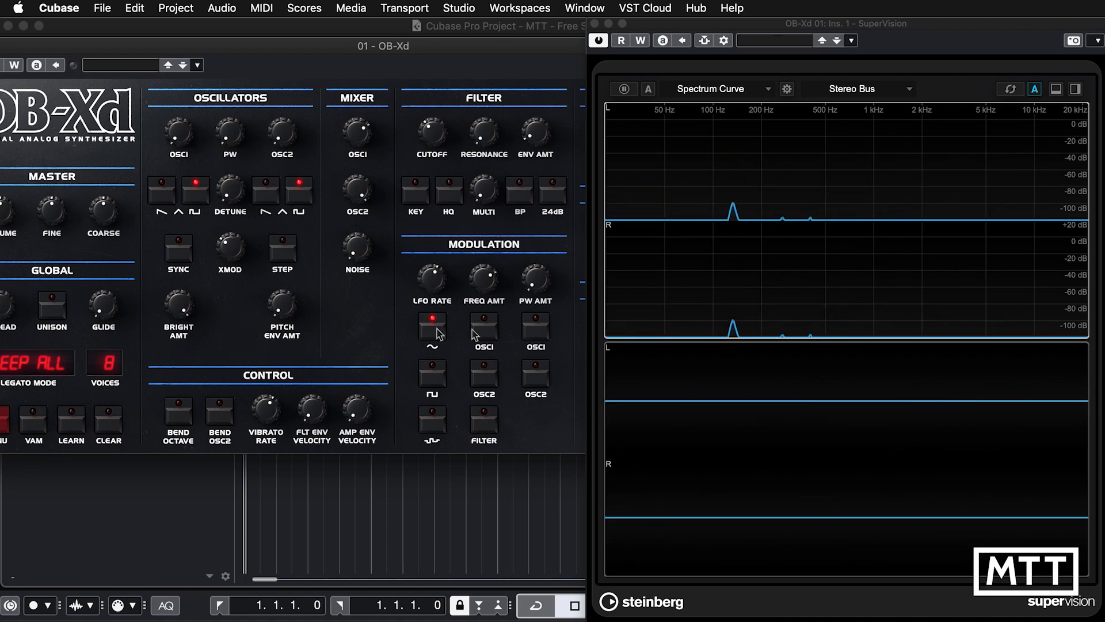
pyautogui.click(539, 327)
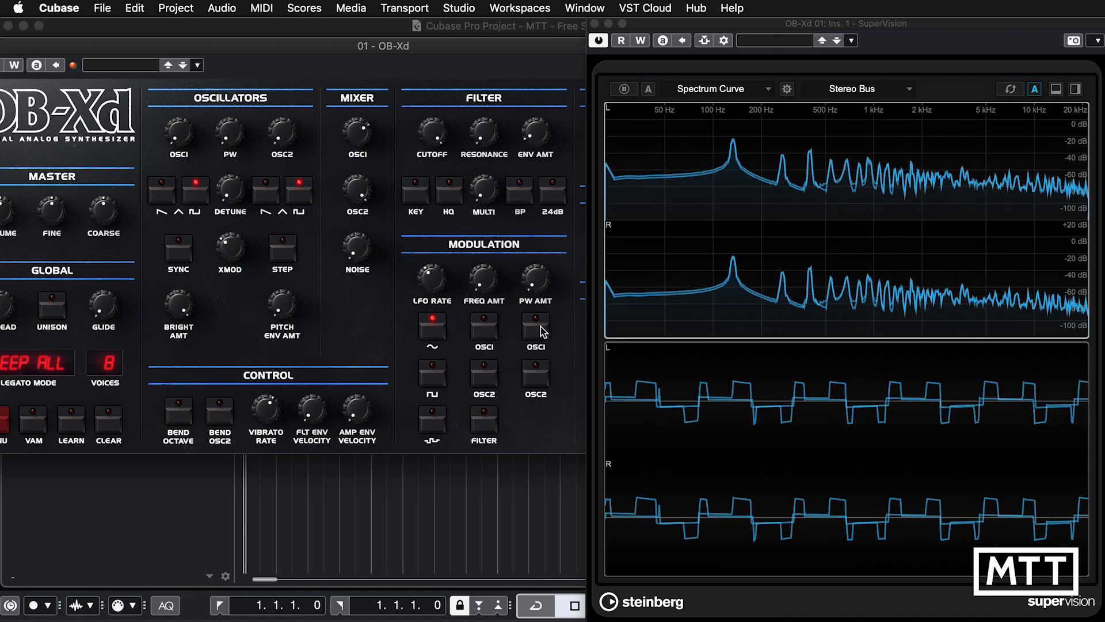
pyautogui.click(538, 374)
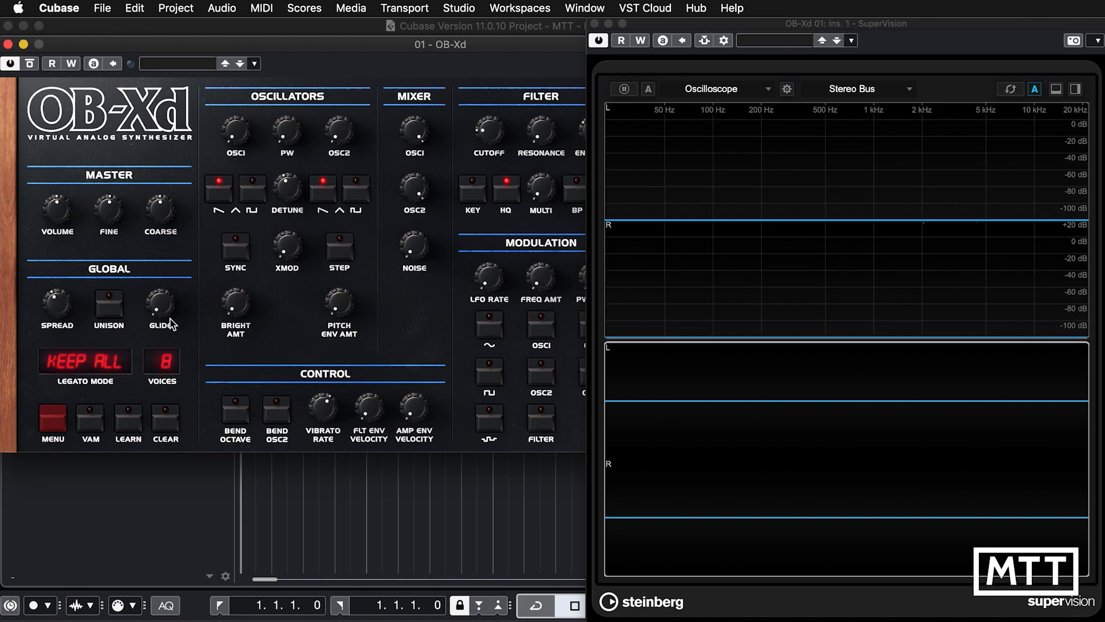
# Step: View the Programs list of factory presets, and close it without choosing another preset
pyautogui.rightClick(298, 316)
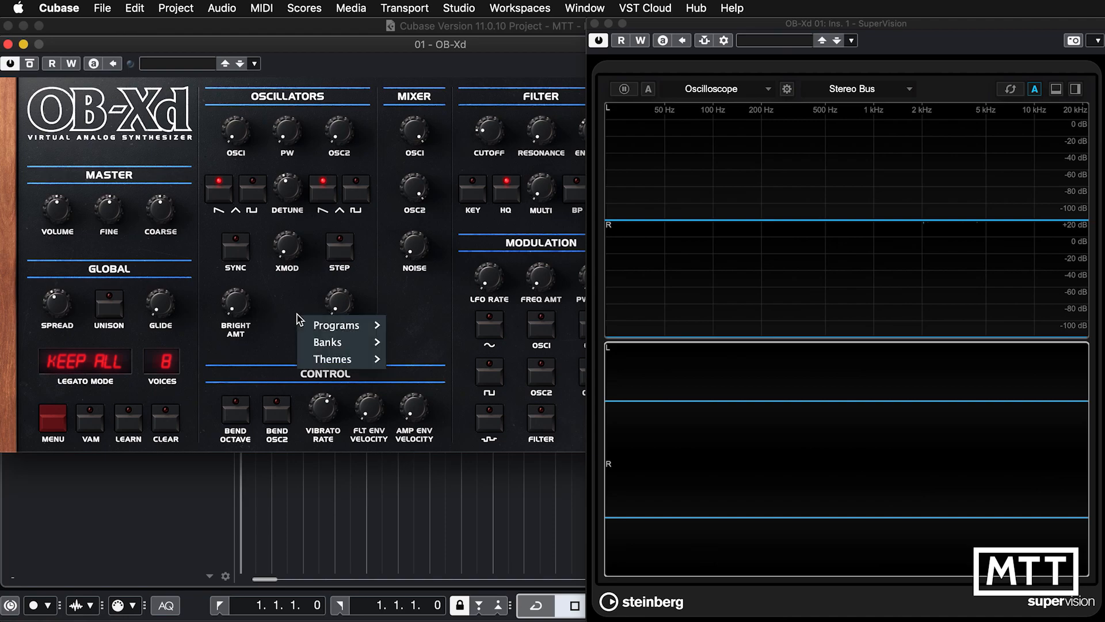
pyautogui.moveTo(327, 348)
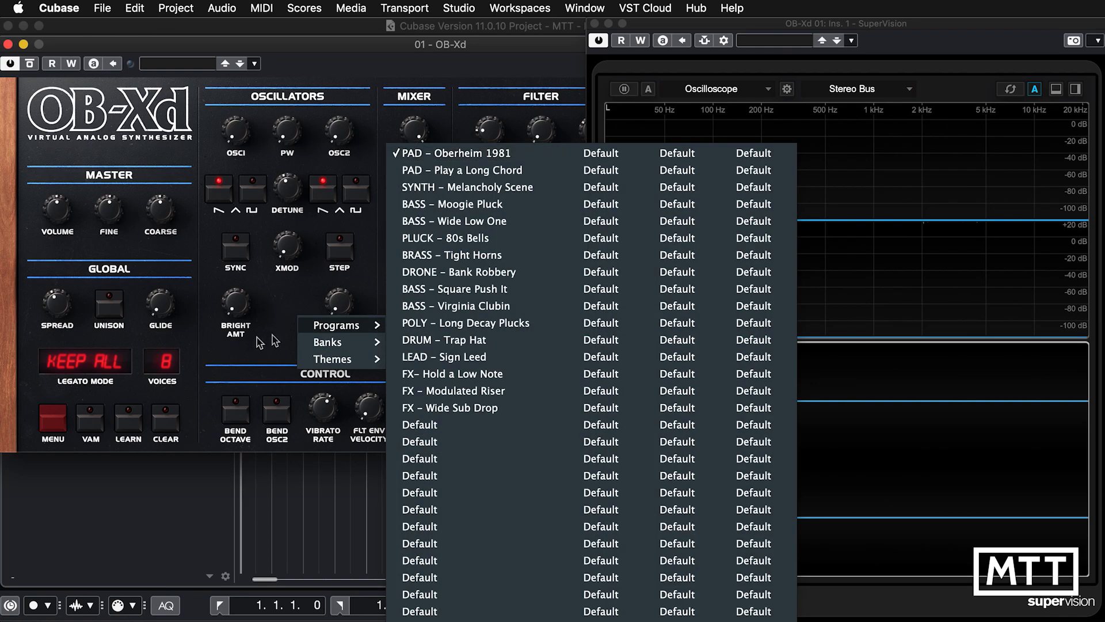
pyautogui.click(266, 339)
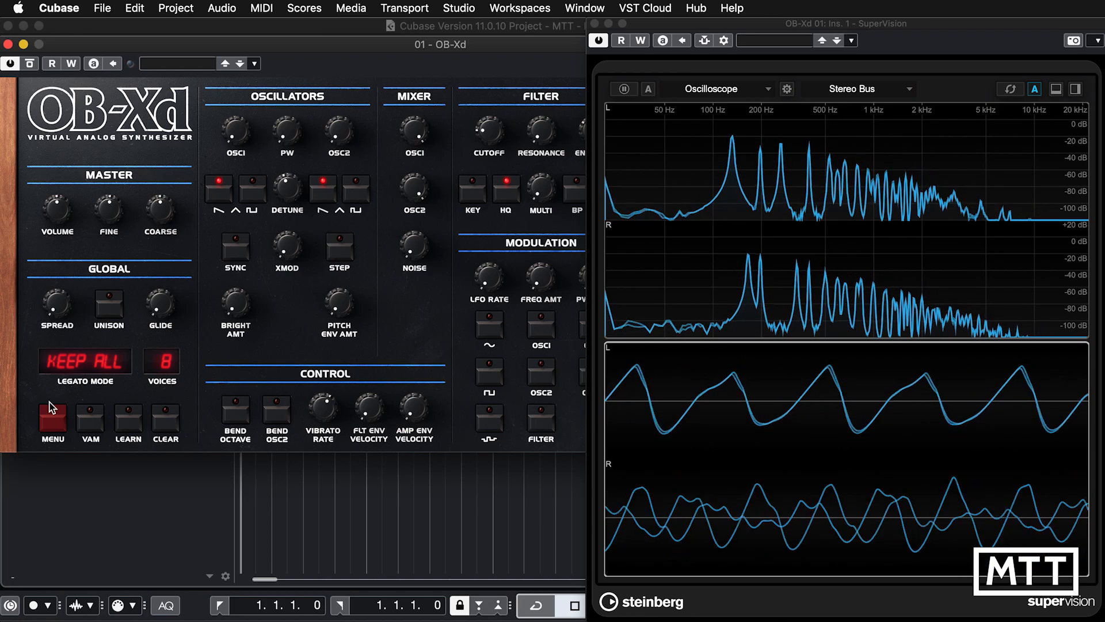
# Step: Sweep the global Spread amount up and back down while playing chords
pyautogui.moveTo(62, 314); pyautogui.dragTo(62, 293)
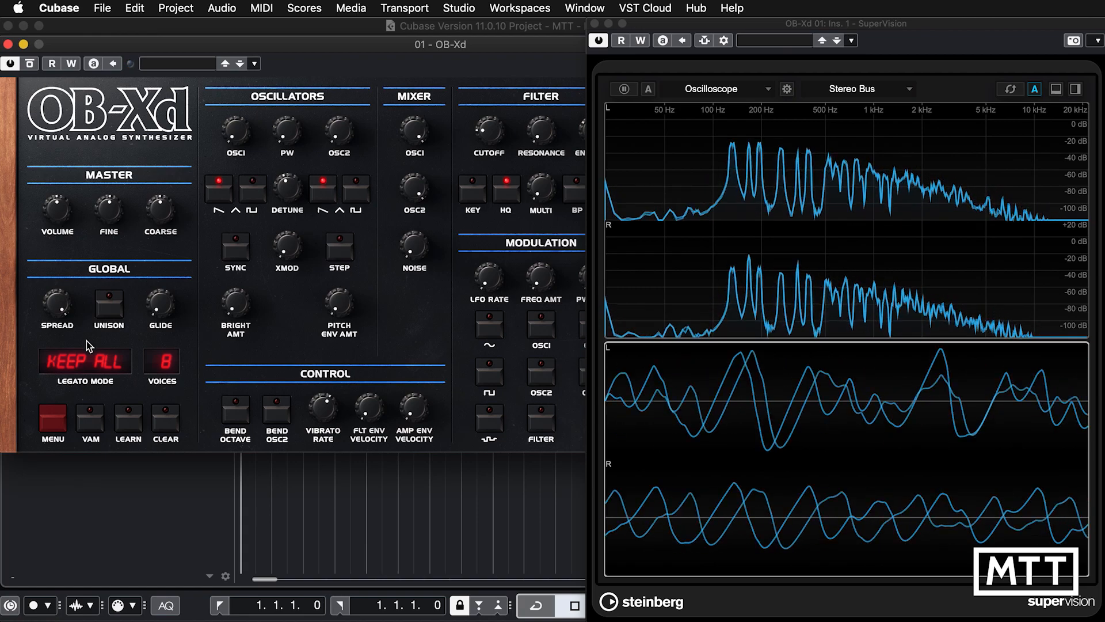
pyautogui.moveTo(61, 303); pyautogui.dragTo(68, 399)
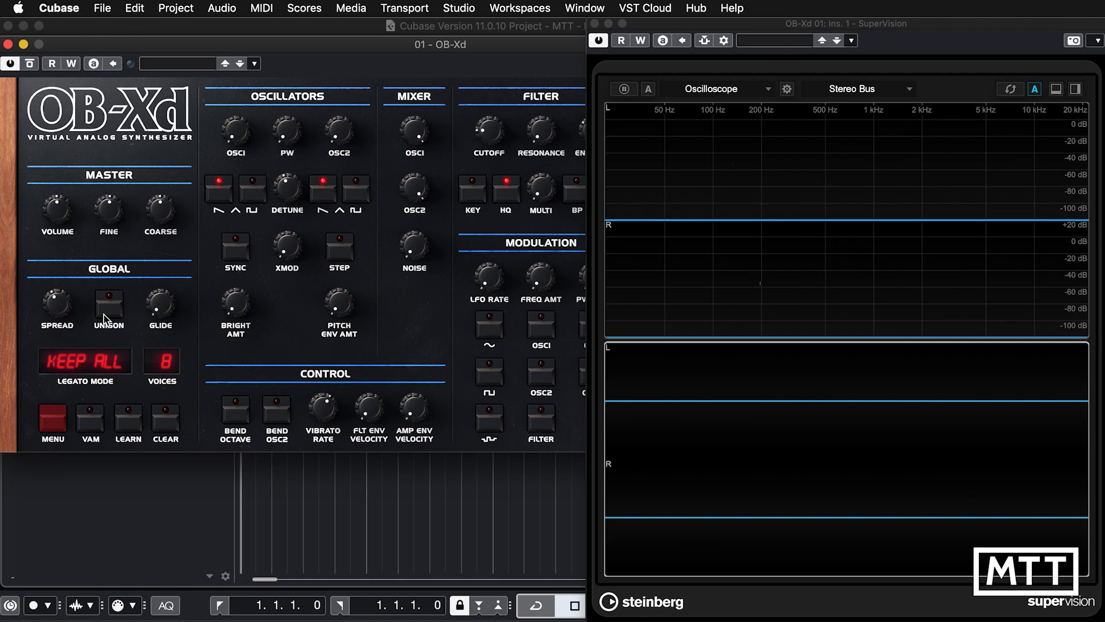
# Step: View the range of available voice counts, and close the list without choosing another value
pyautogui.click(167, 362)
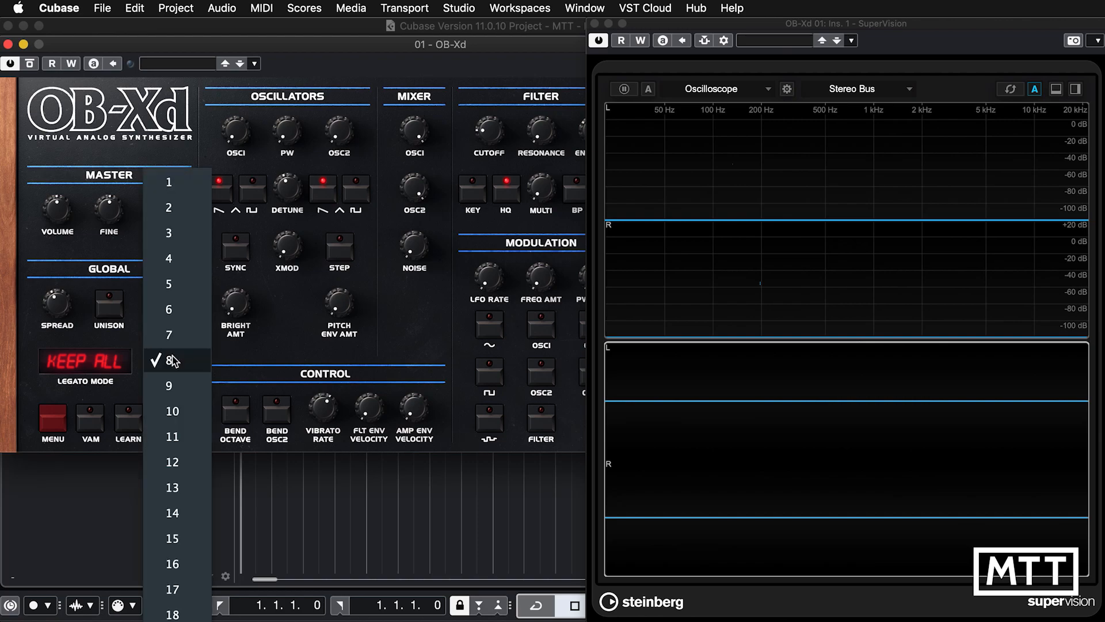
pyautogui.scroll(-3, 167, 443)
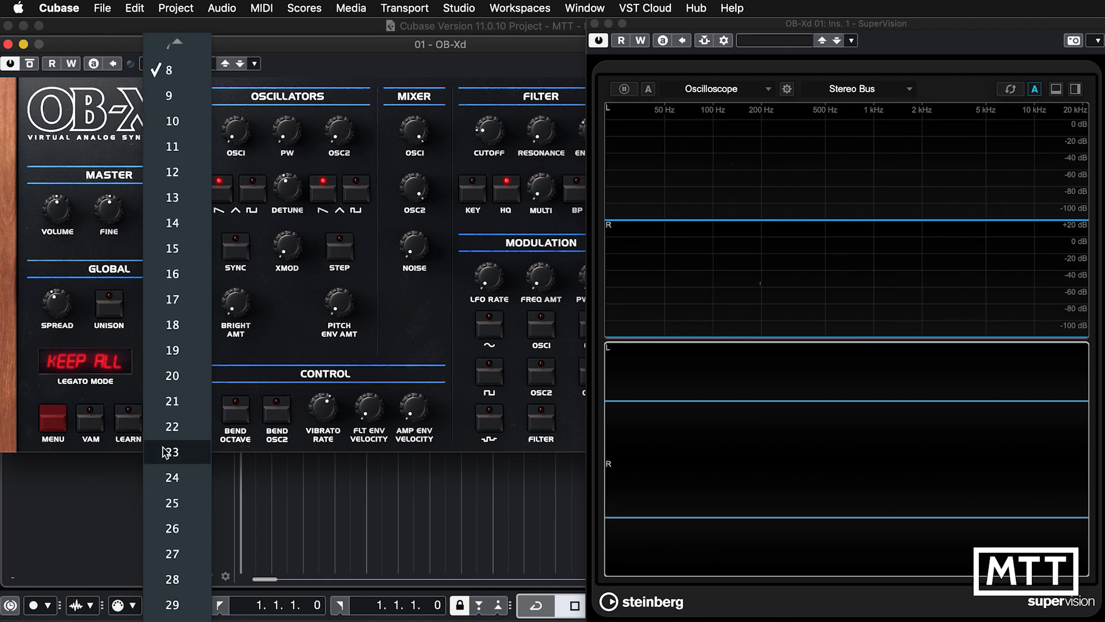
pyautogui.scroll(3, 167, 452)
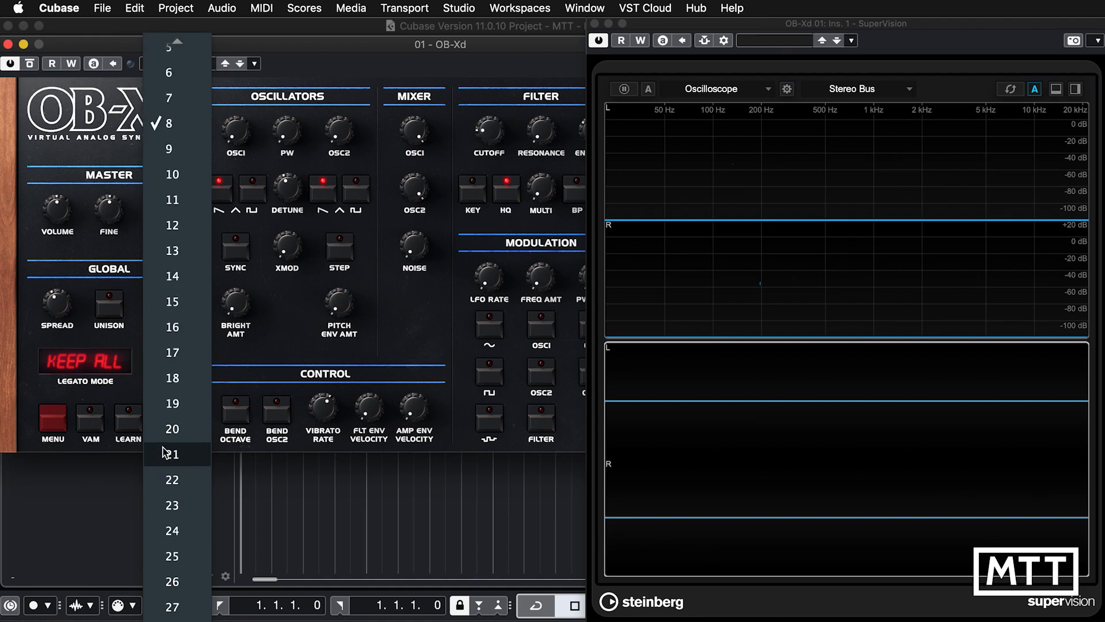
pyautogui.click(226, 233)
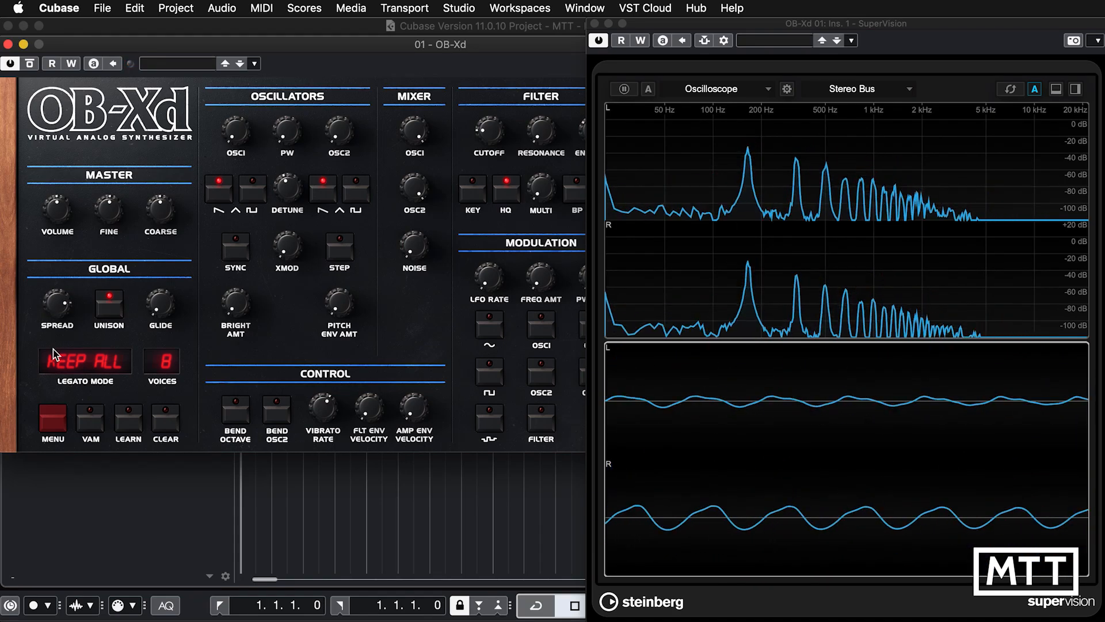
# Step: Turn off Unison and set the number of voices to 1
pyautogui.click(109, 310)
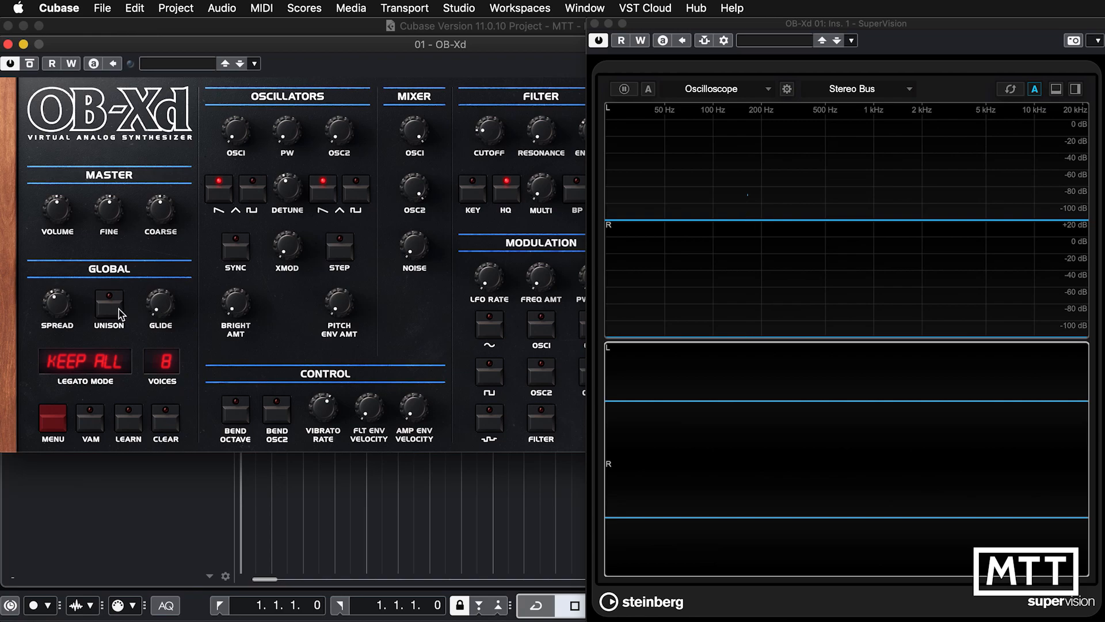
pyautogui.click(166, 361)
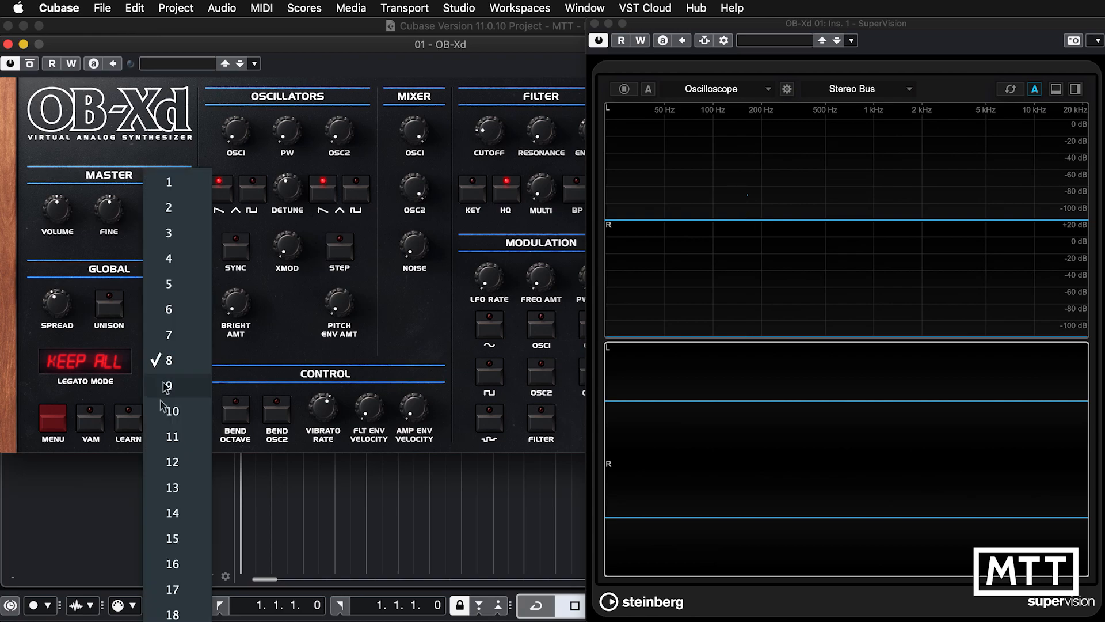
pyautogui.click(167, 182)
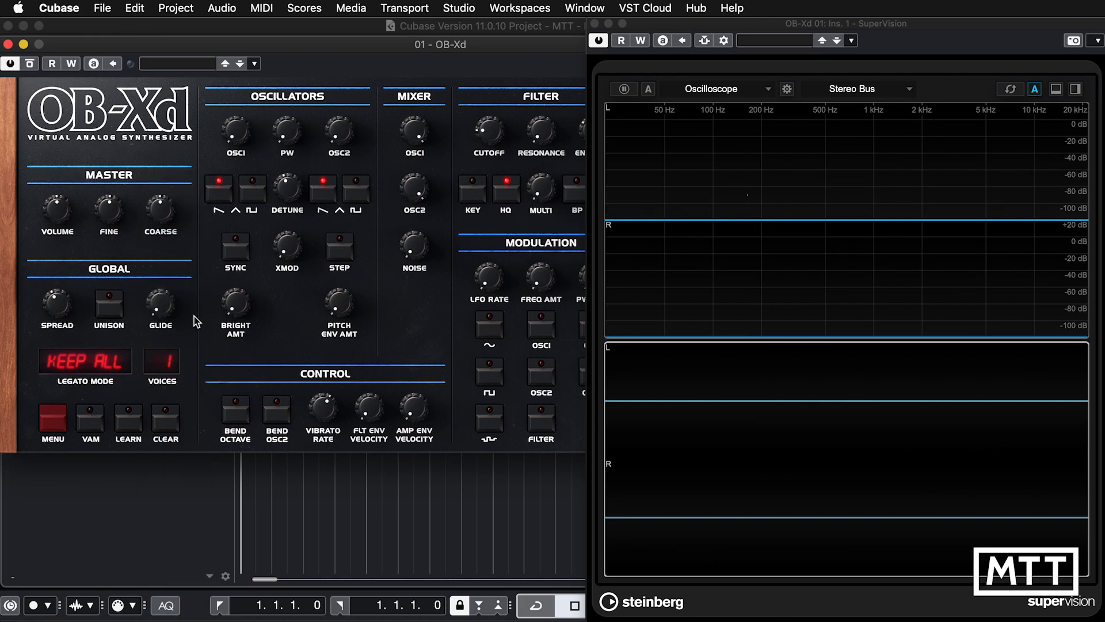
# Step: Raise the Glide amount while playing notes, and bring it back down
pyautogui.moveTo(164, 317); pyautogui.dragTo(166, 184)
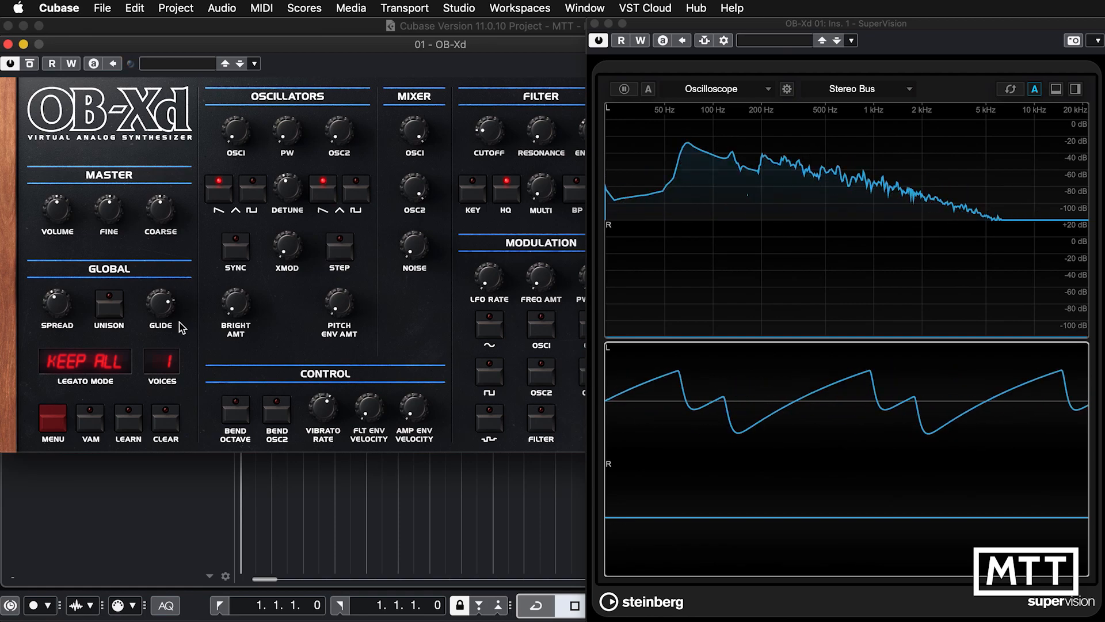
pyautogui.moveTo(148, 298); pyautogui.dragTo(150, 243)
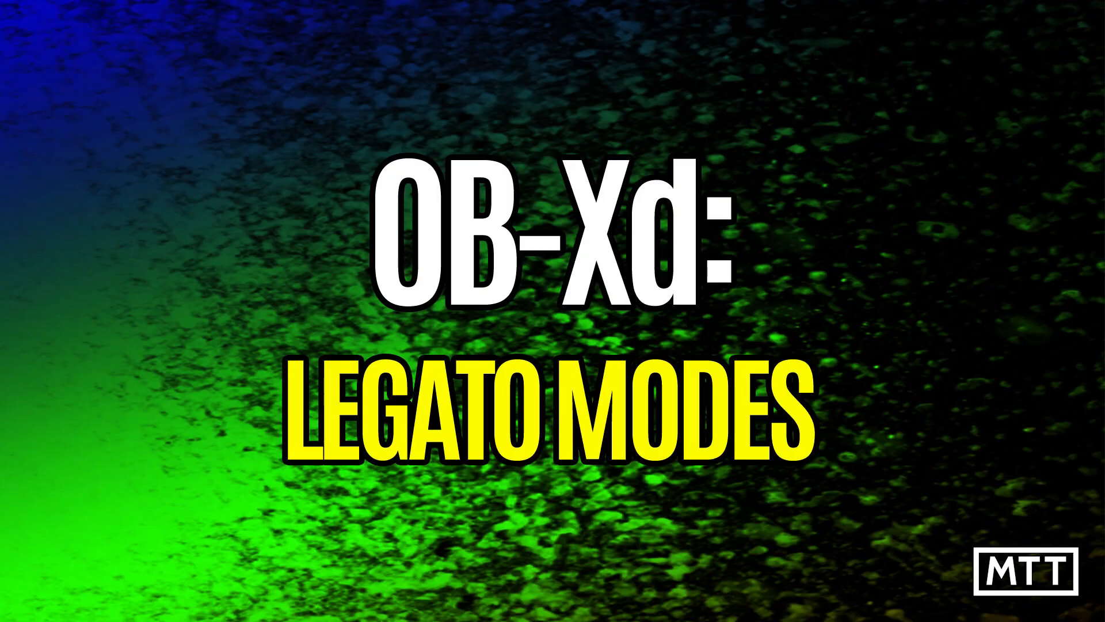
# Step: Set the legato mode to Retrig, and toggle VAM on and off while playing notes, leaving it on
pyautogui.click(84, 361)
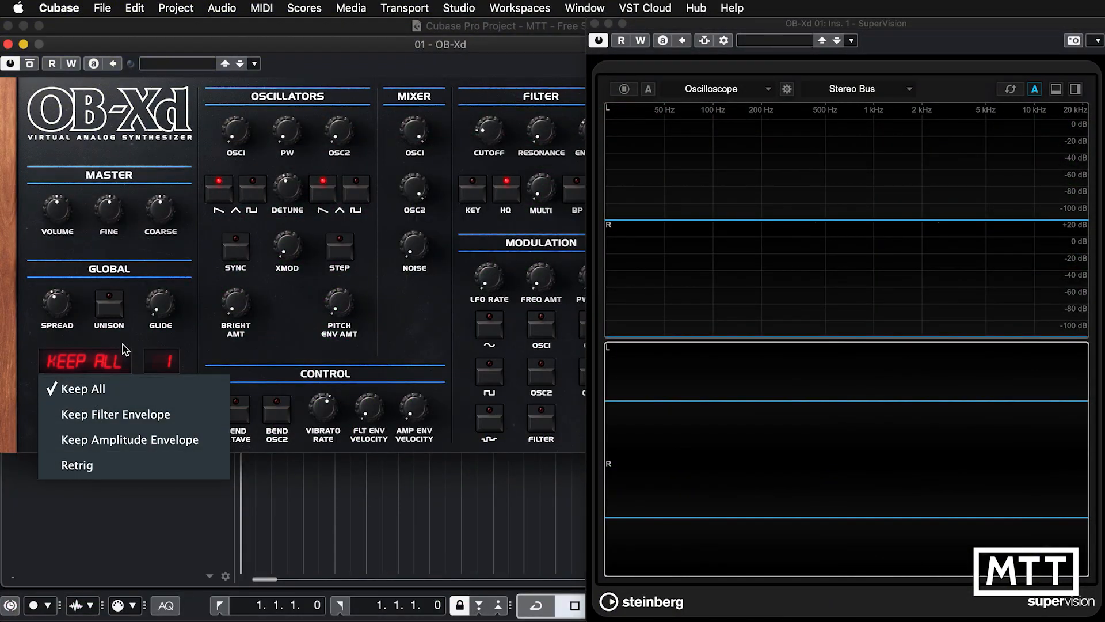
pyautogui.click(84, 473)
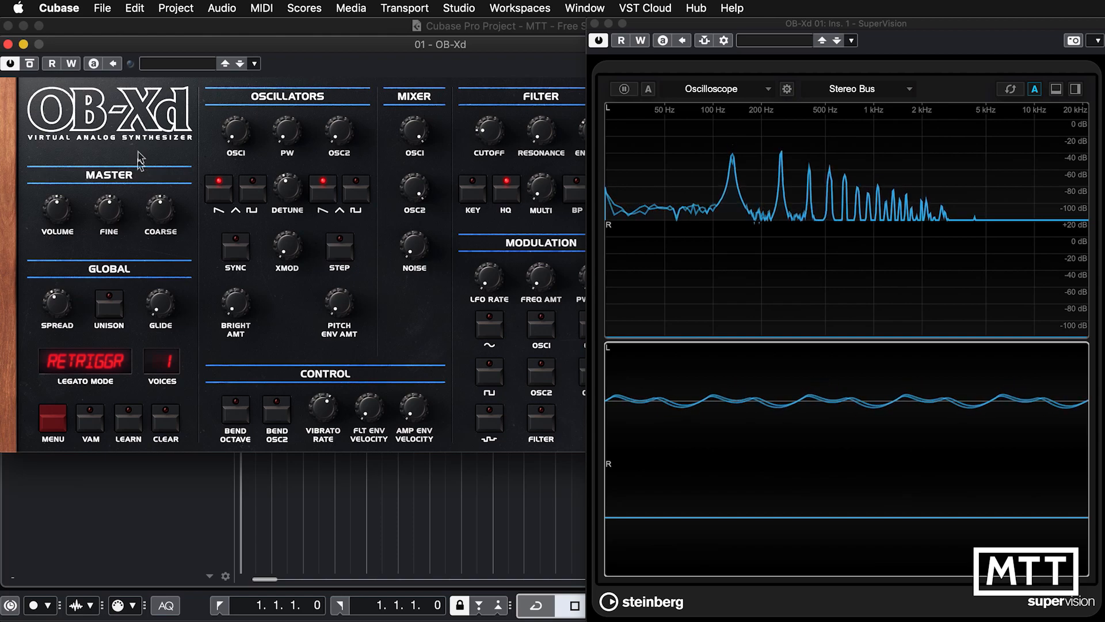
pyautogui.click(90, 426)
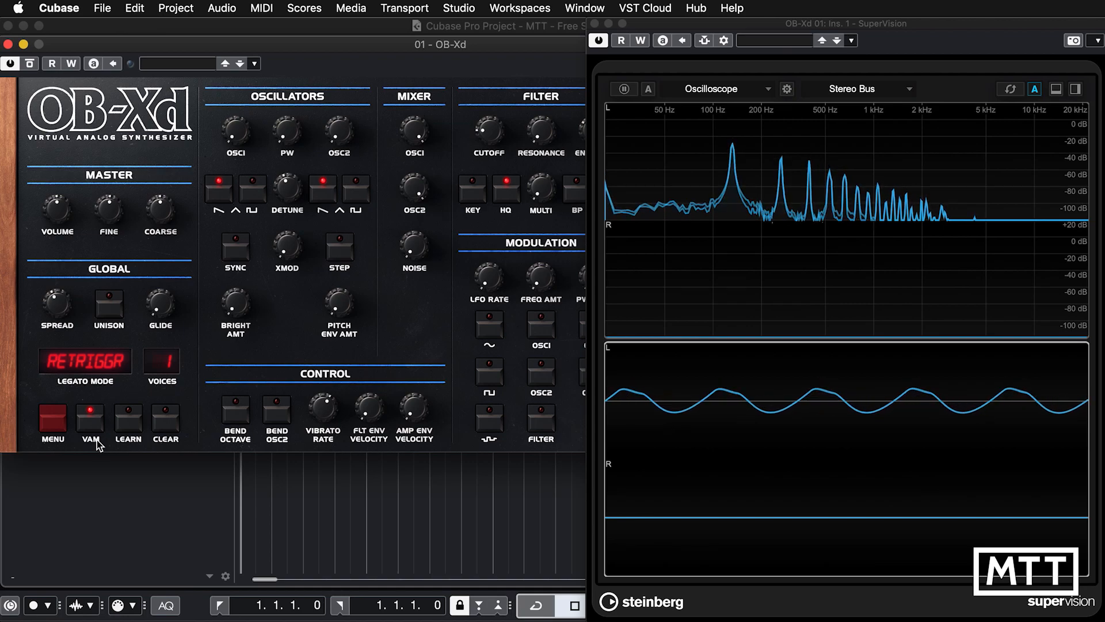
pyautogui.click(91, 410)
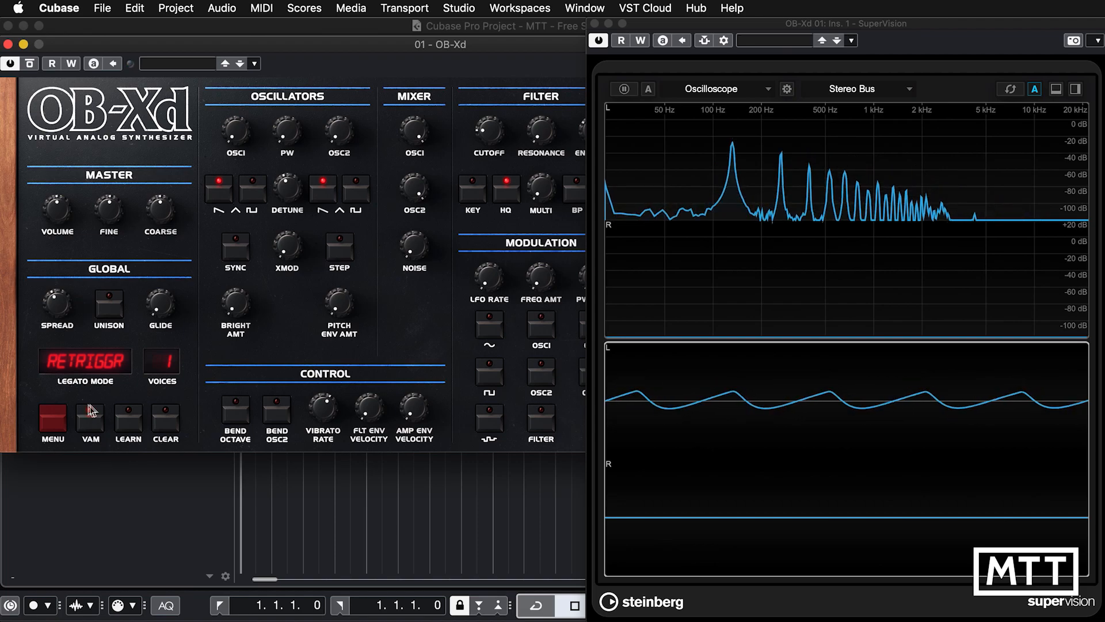
pyautogui.click(92, 422)
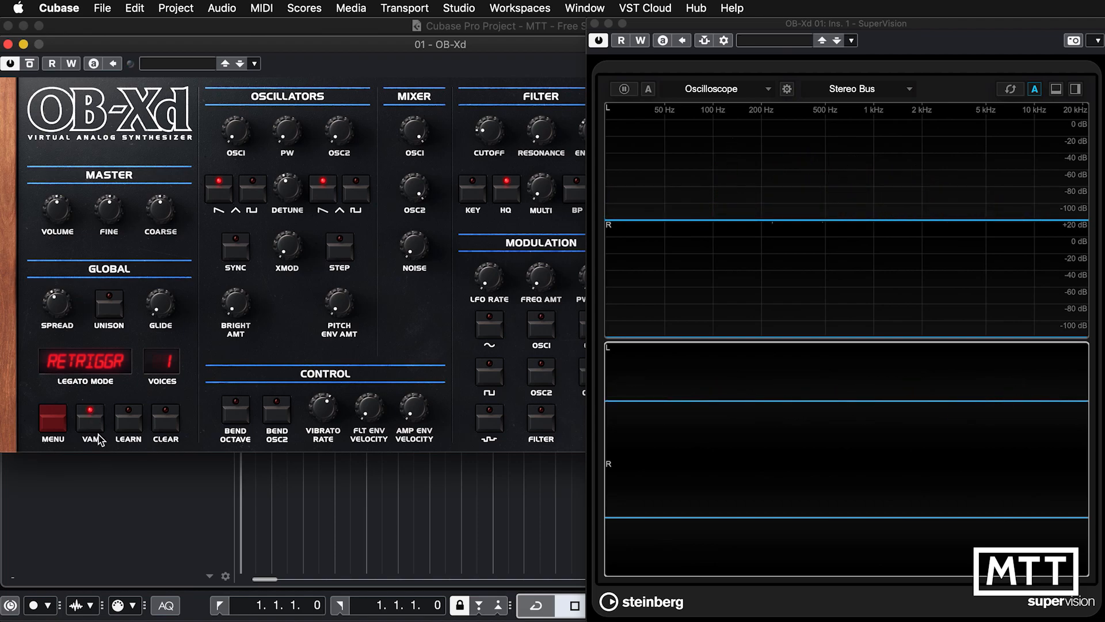
# Step: Compare the legato modes Keep All, Keep Filter Envelope, Keep Amplitude Envelope and Retrig while playing, and finish on Keep All
pyautogui.click(97, 367)
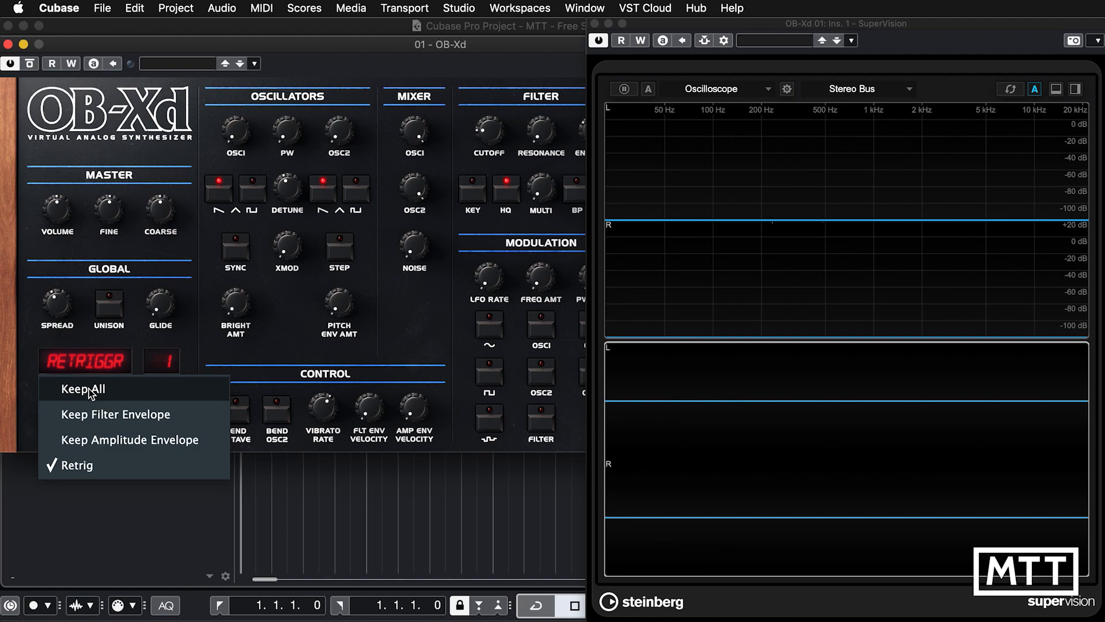
pyautogui.click(88, 390)
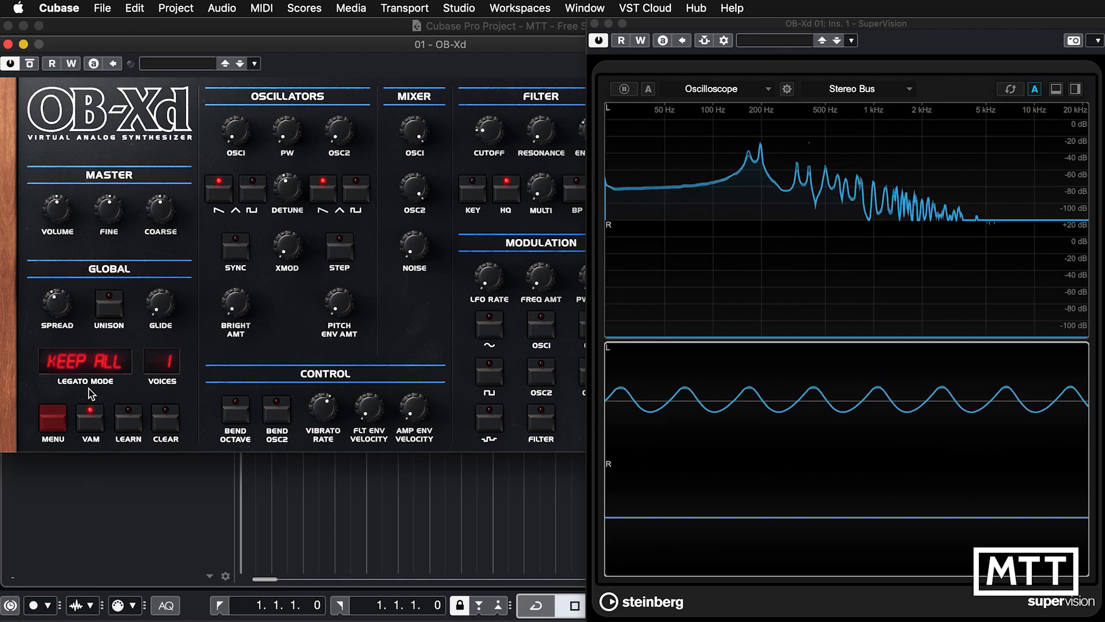
pyautogui.click(101, 363)
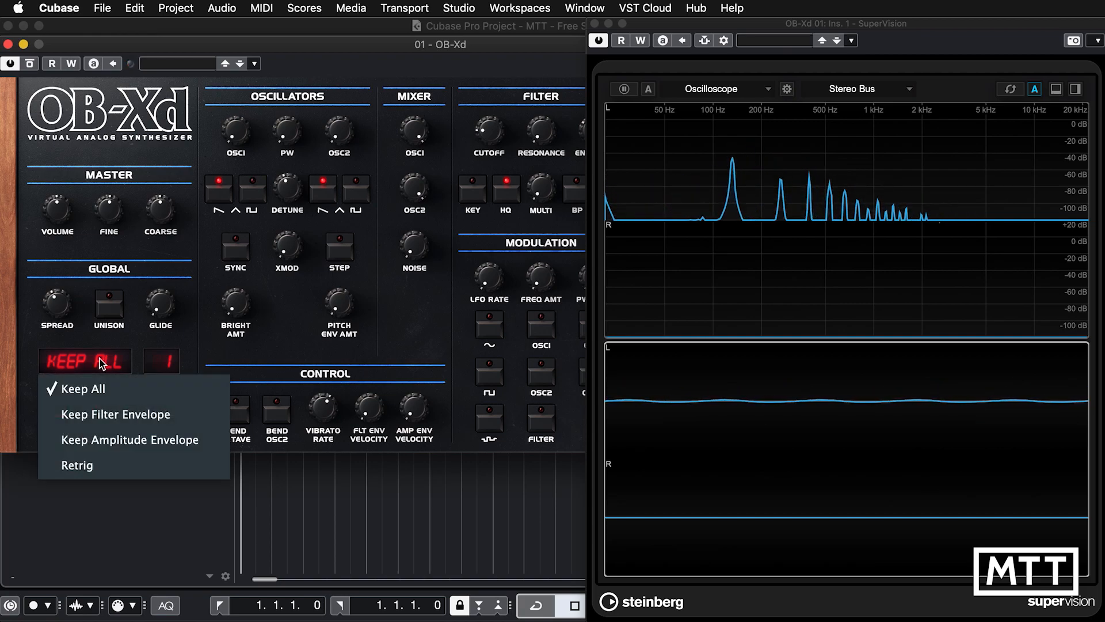
pyautogui.click(114, 415)
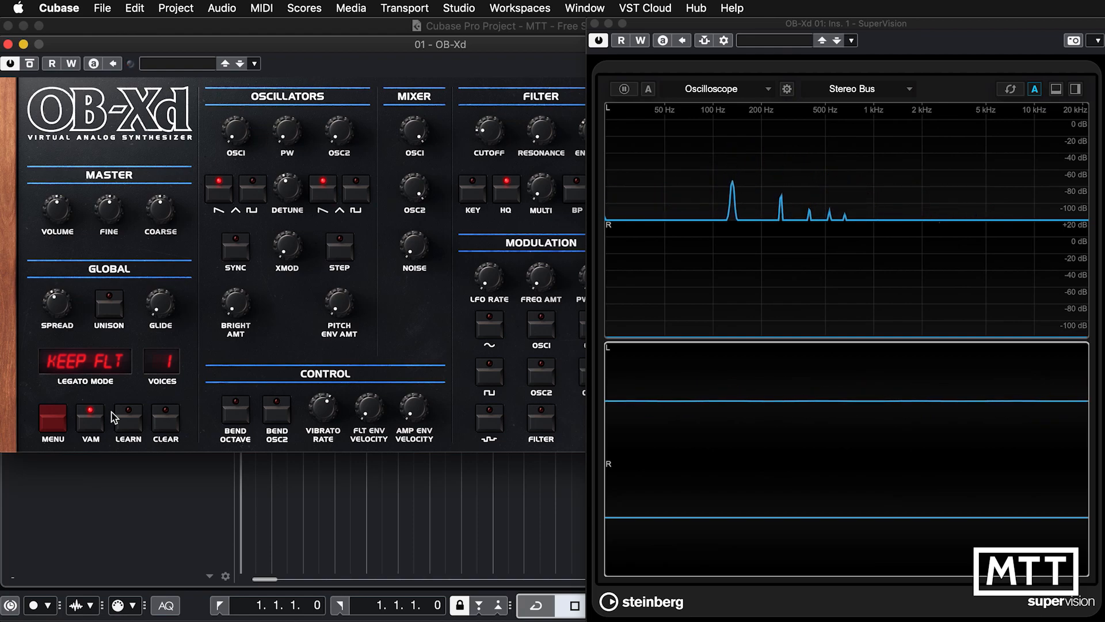
pyautogui.click(97, 371)
pyautogui.click(103, 442)
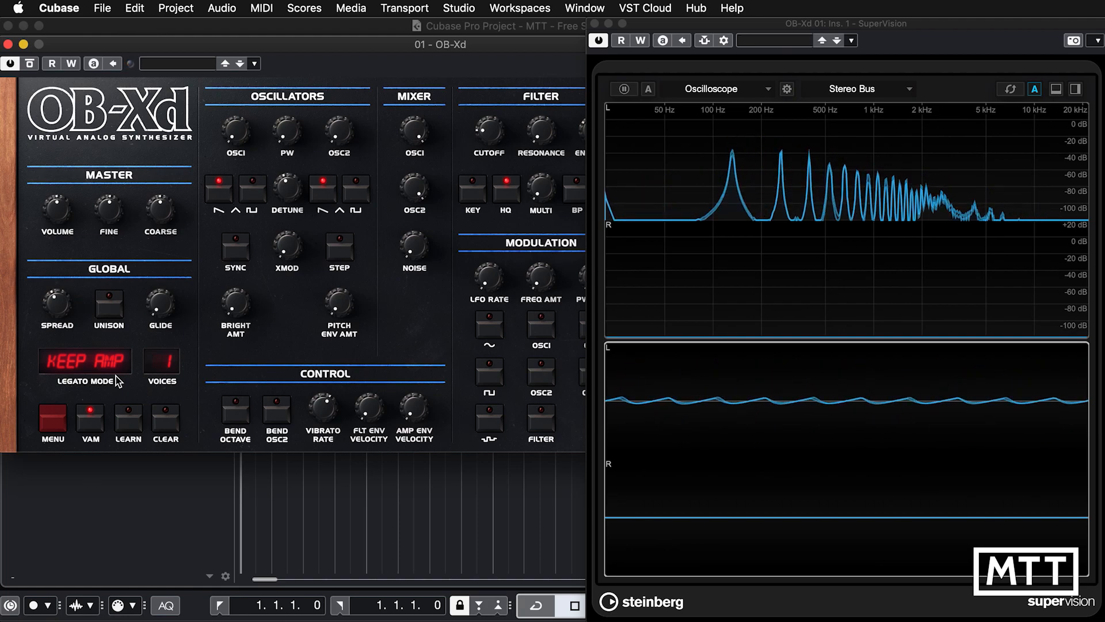
pyautogui.click(115, 362)
pyautogui.click(110, 465)
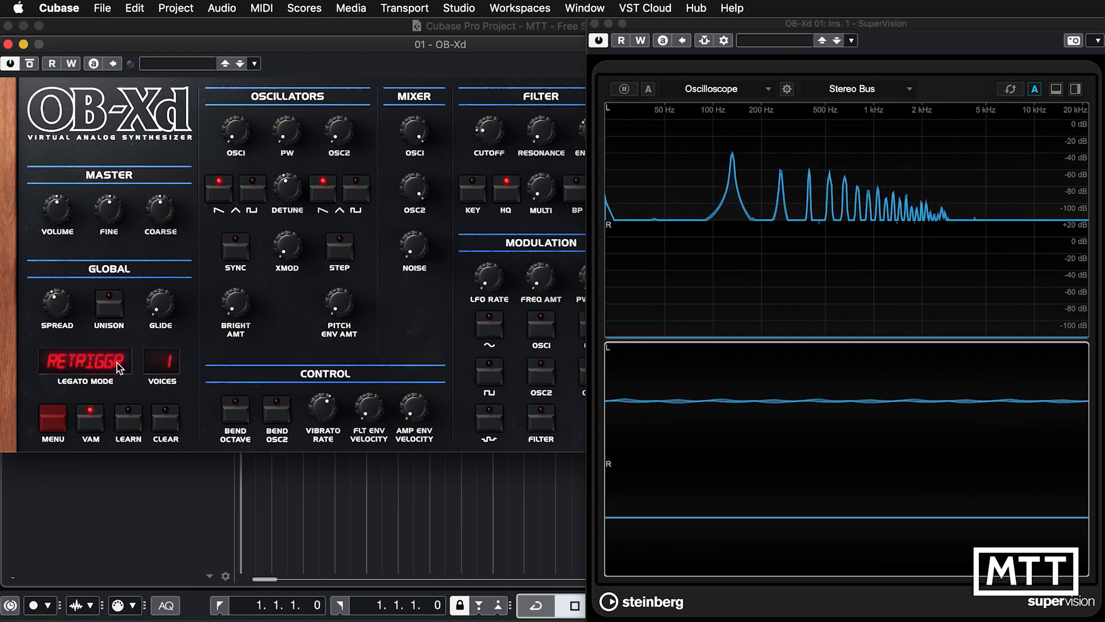
pyautogui.click(116, 362)
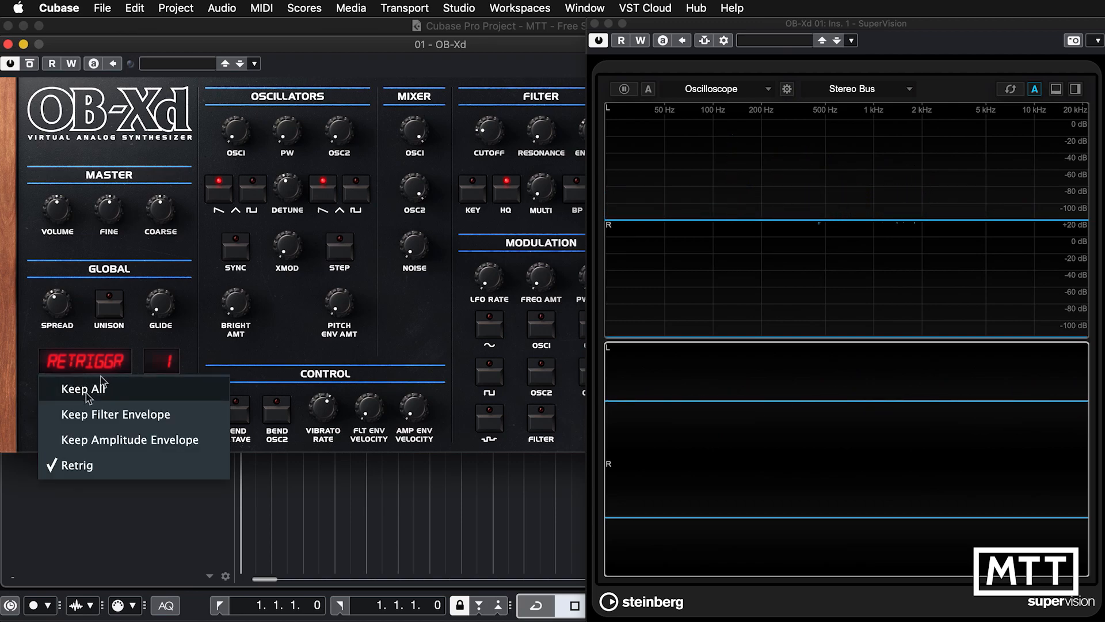
pyautogui.click(145, 347)
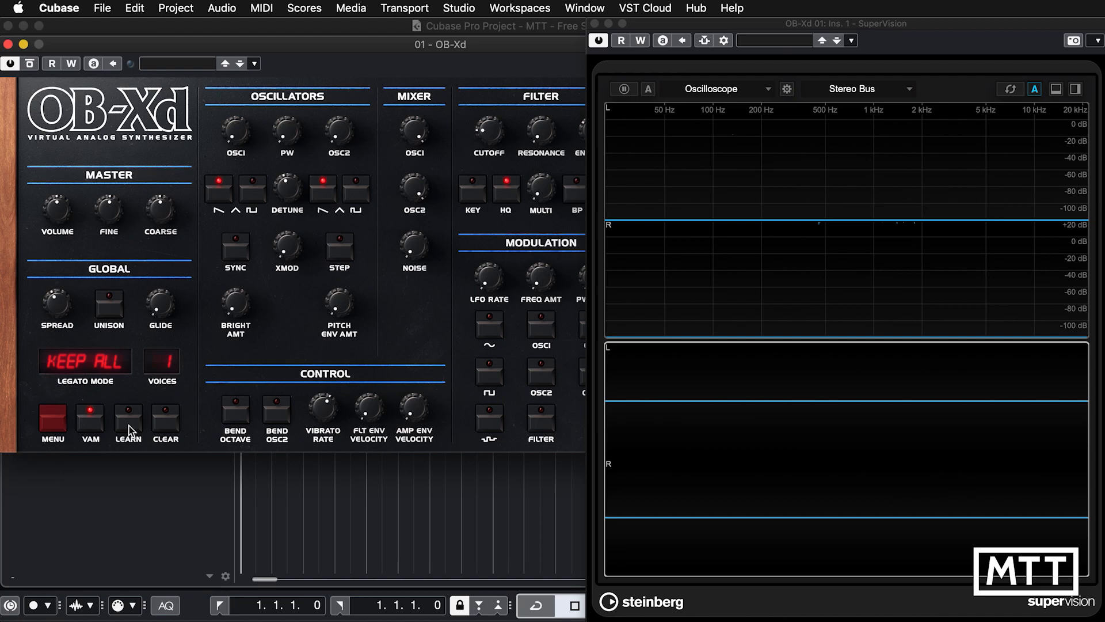
# Step: Enable MIDI Learn and move the XMOD control to select it for controller assignment
pyautogui.click(129, 425)
pyautogui.moveTo(283, 248); pyautogui.dragTo(286, 259)
# Step: Turn on Bend Octave and Bend Osc2, lower the Vibrato Rate, and turn both bend options back off
pyautogui.click(238, 420)
pyautogui.click(278, 414)
pyautogui.moveTo(316, 401); pyautogui.dragTo(316, 516)
pyautogui.click(287, 416)
pyautogui.click(233, 411)
# Step: Raise the filter envelope velocity amount
pyautogui.moveTo(371, 413); pyautogui.dragTo(374, 329)
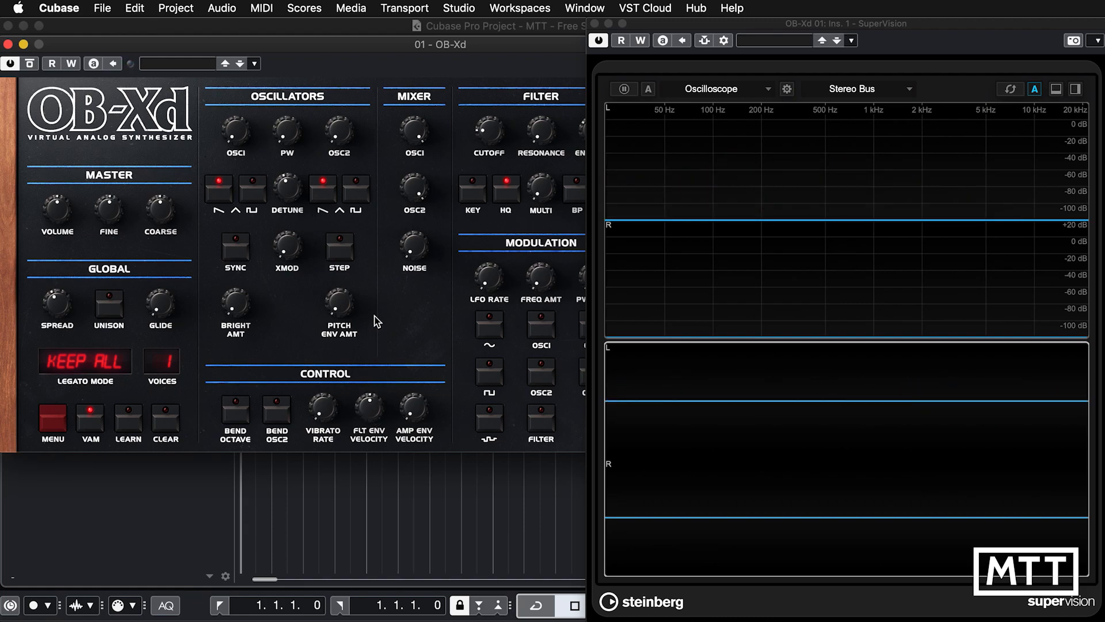